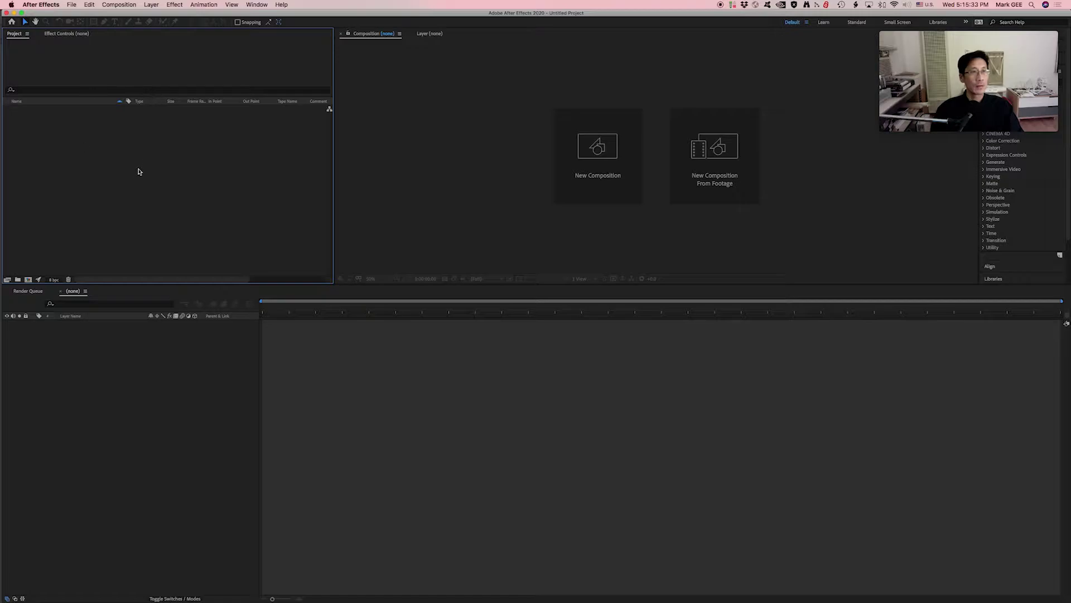
- Import the file 849 ocean exploded axon Make2D after DEMO.ai as a Composition and open the resulting composition
double_click(137, 185)
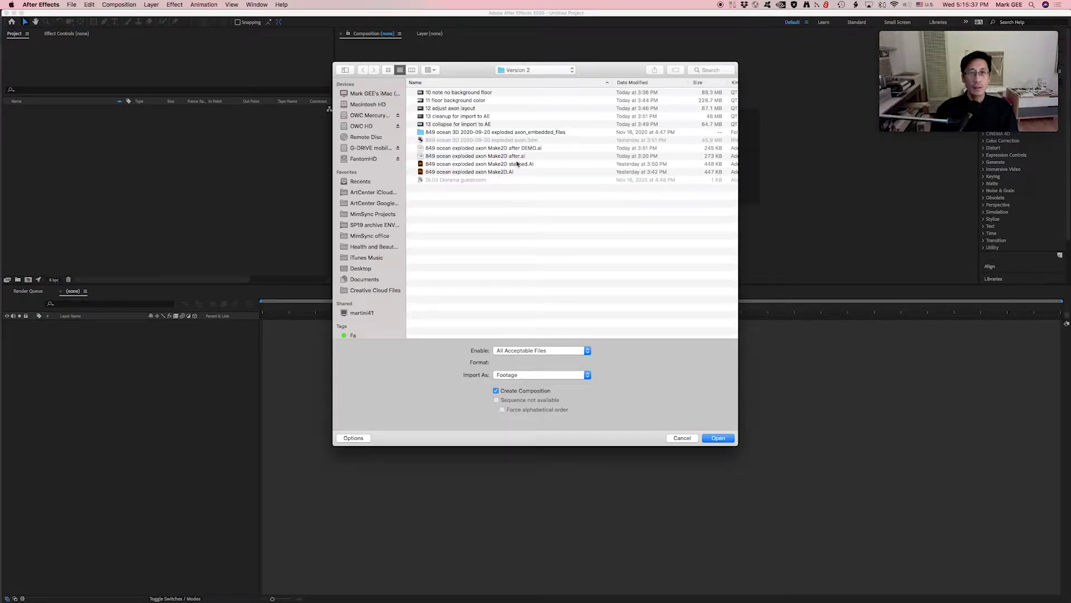
click(441, 150)
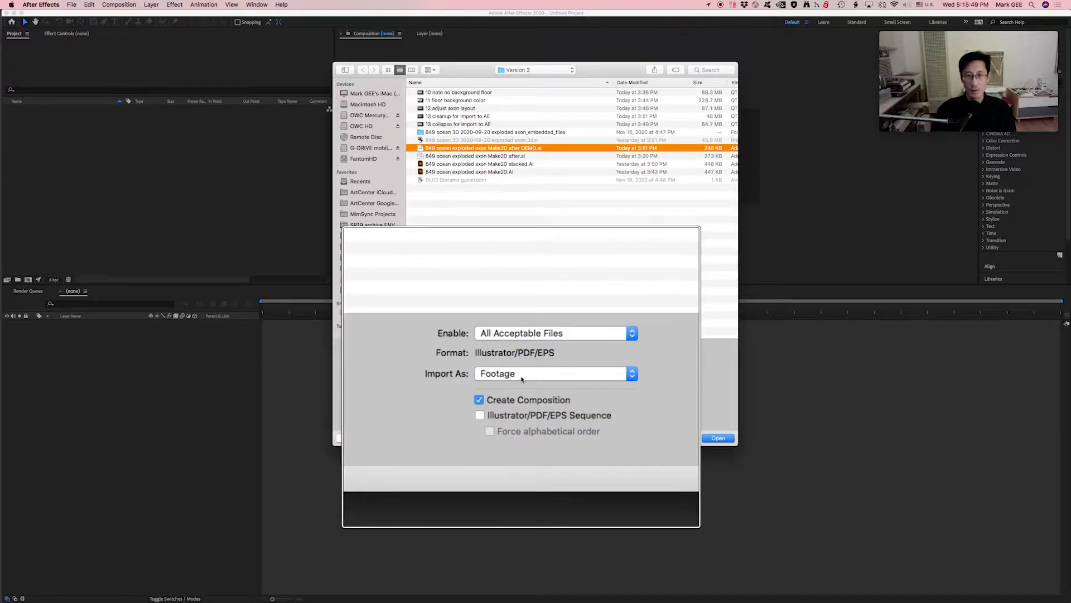
click(519, 378)
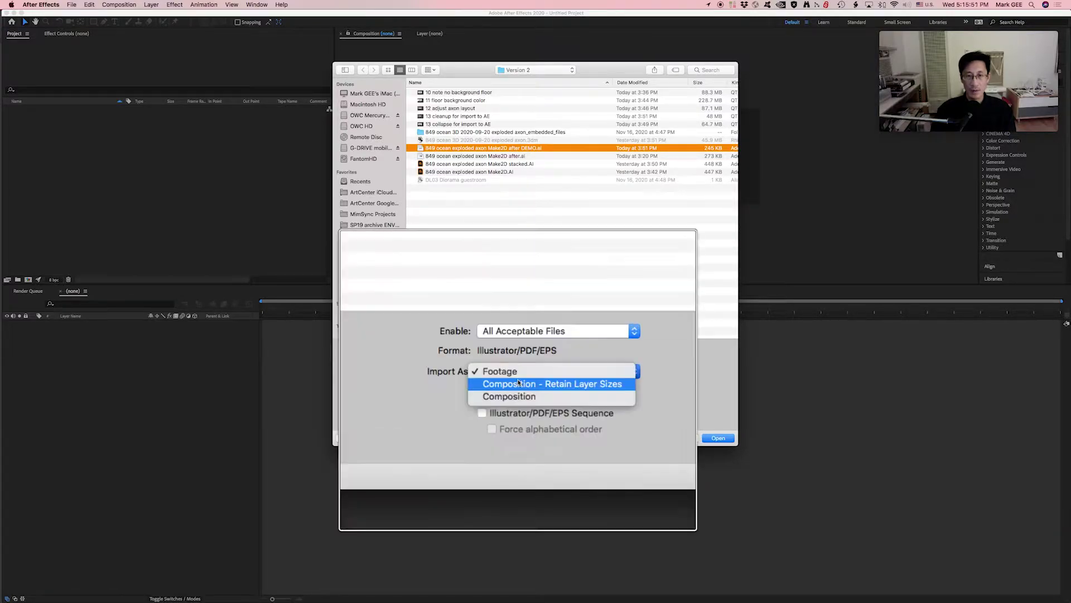
click(519, 394)
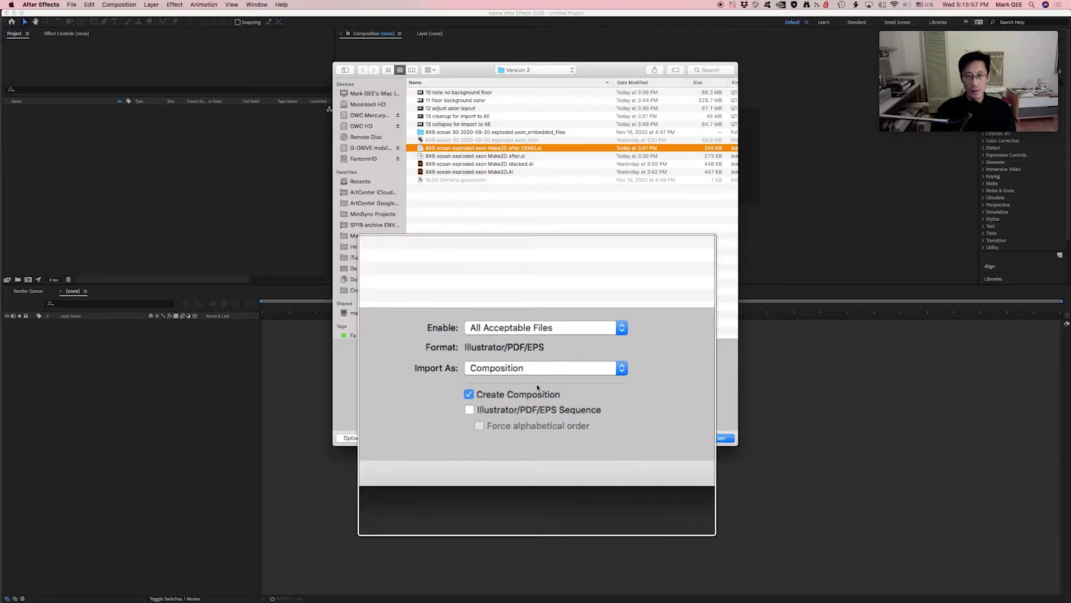
click(718, 438)
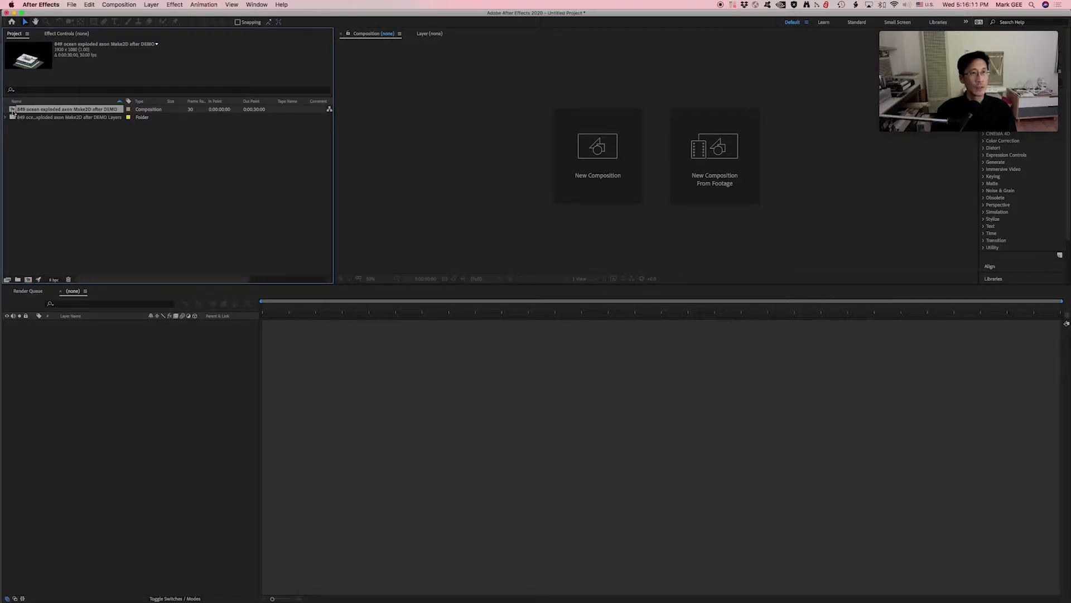
double_click(12, 110)
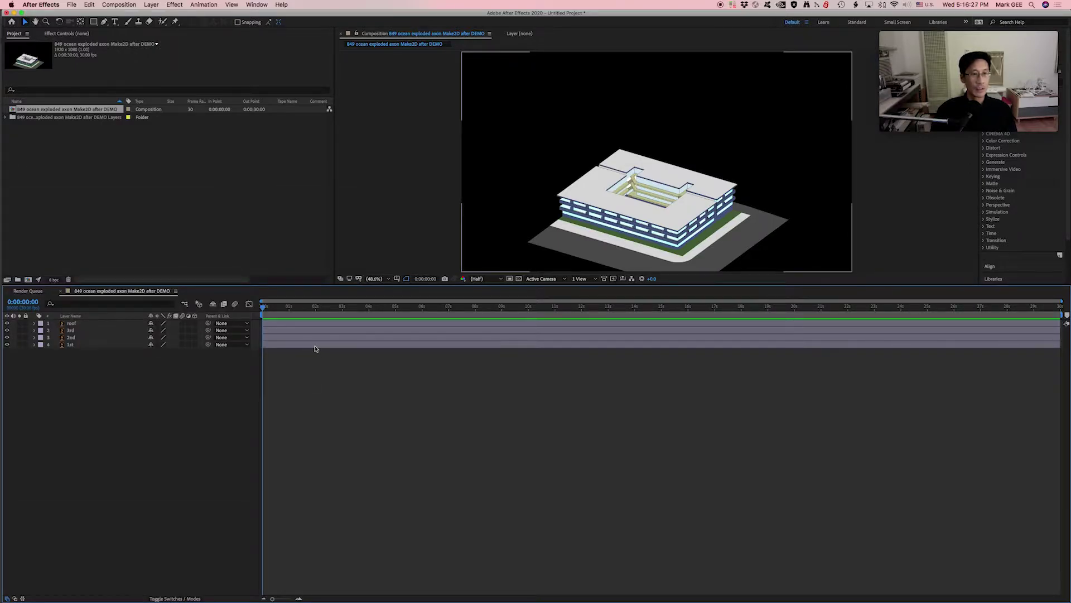
- Isolate the 1st, 2nd, 3rd and roof layers one at a time to examine what each contains
drag(6, 337, 6, 323)
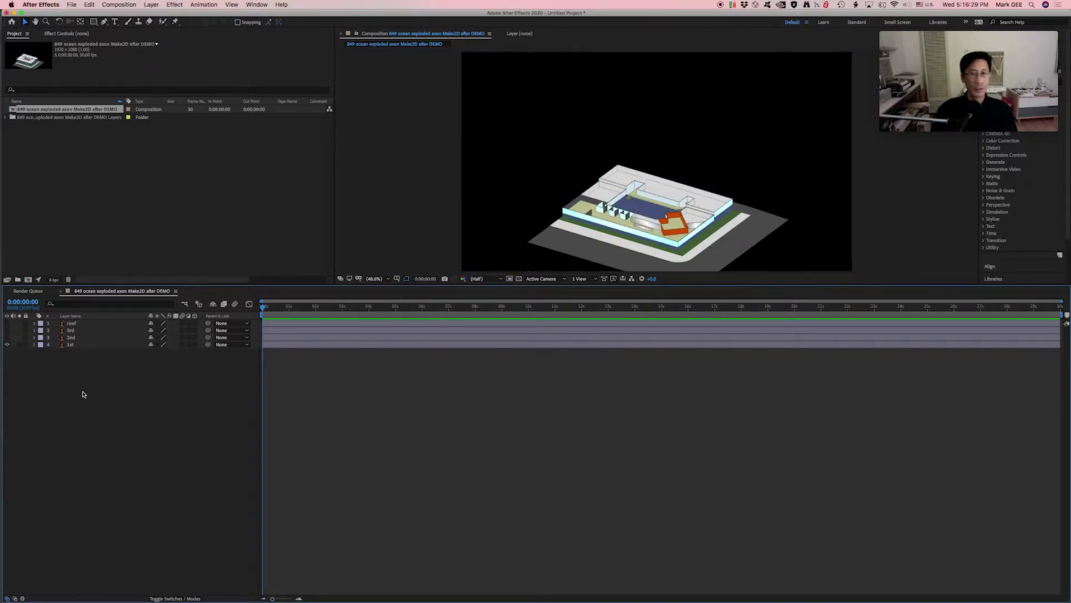
click(8, 344)
click(8, 337)
click(9, 338)
click(8, 330)
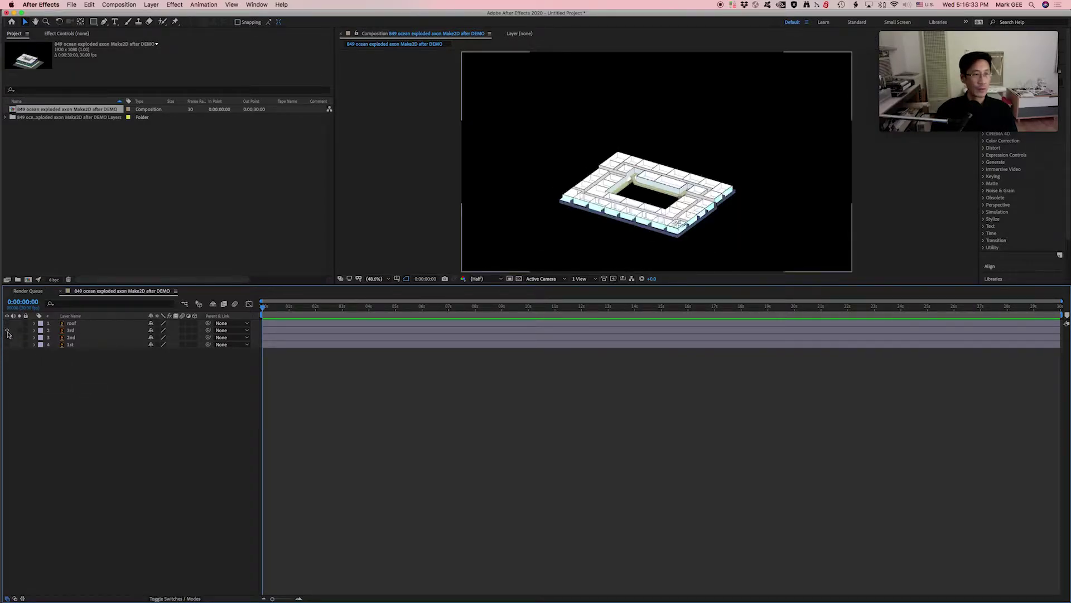
click(8, 330)
click(7, 323)
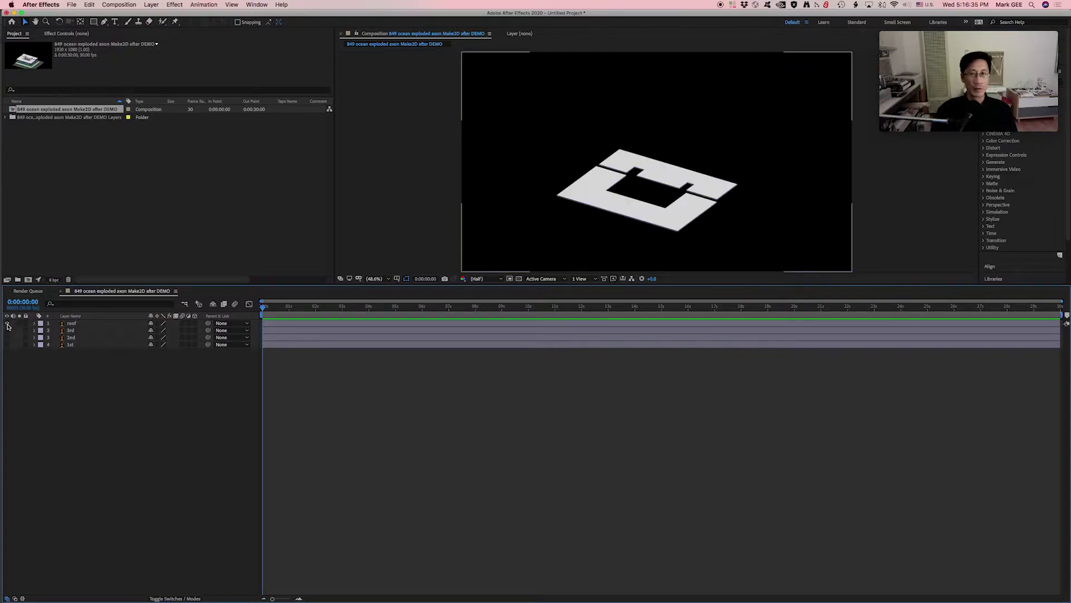
click(7, 324)
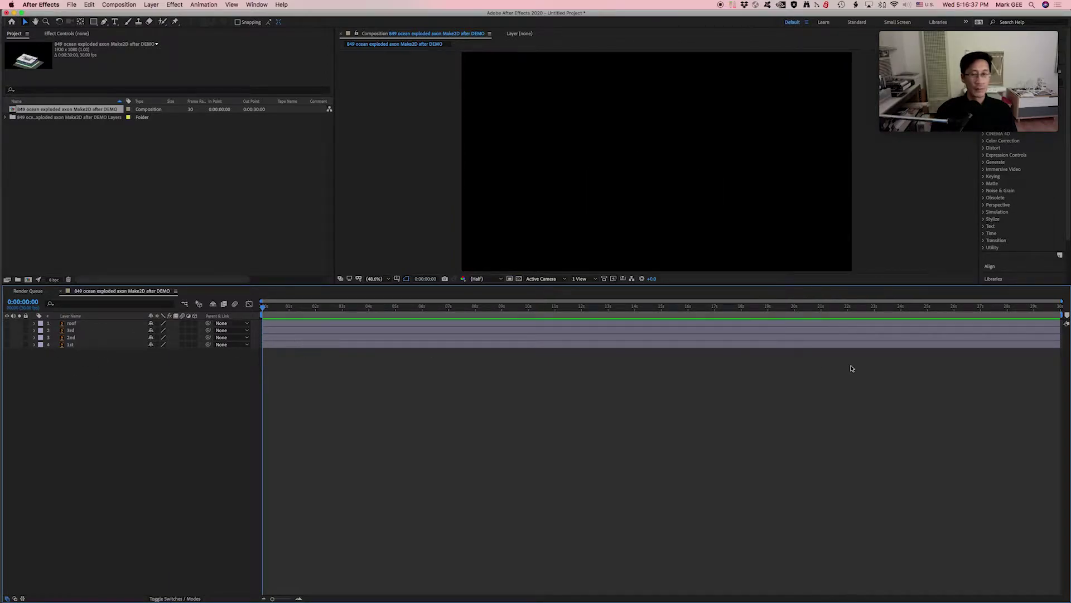
- Trim the layer ends in a staggered order: roof at about 10 s, 3rd at 6.5 s, 2nd at 4 s and 1st at 2.3 s
click(803, 324)
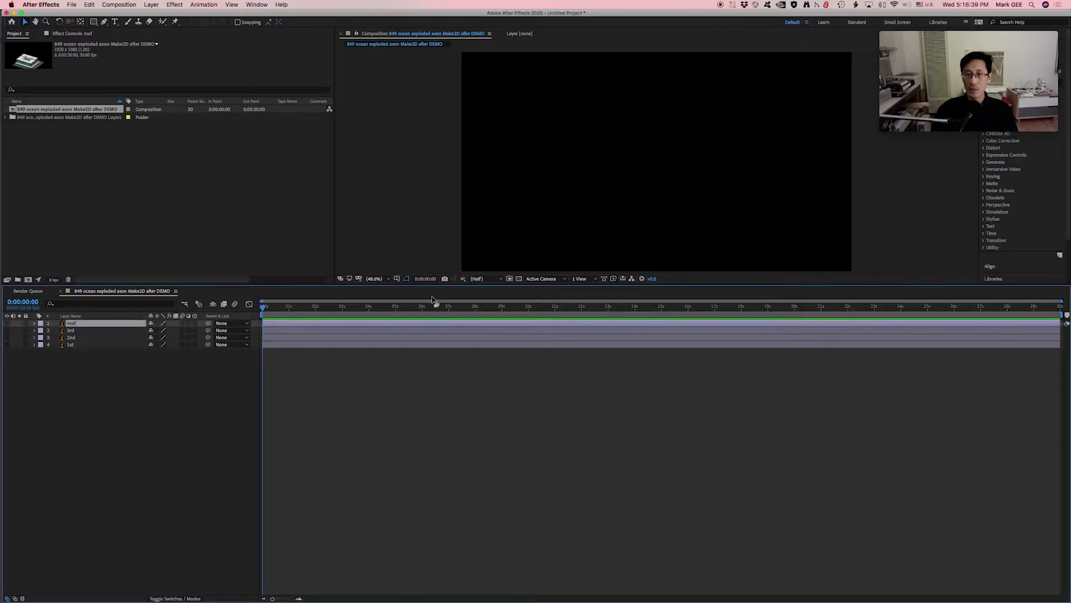
drag(1065, 323, 523, 329)
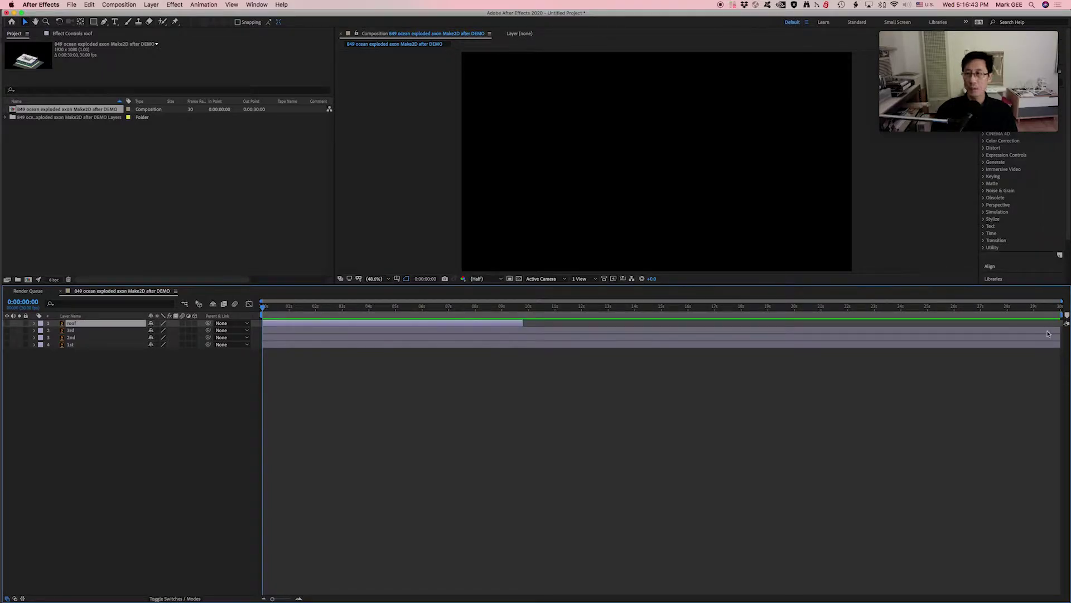
drag(1059, 332, 438, 342)
drag(1059, 337, 370, 349)
drag(1060, 345, 322, 361)
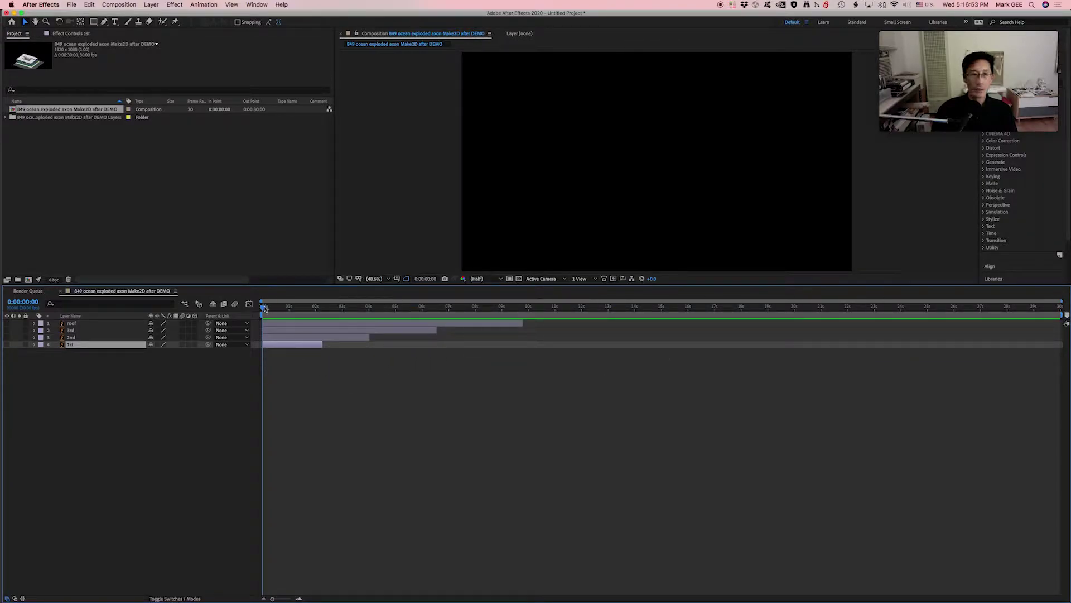
- Make all four layers visible again and return the playhead to 0:00:00:00 with no layer selected
drag(265, 309, 299, 309)
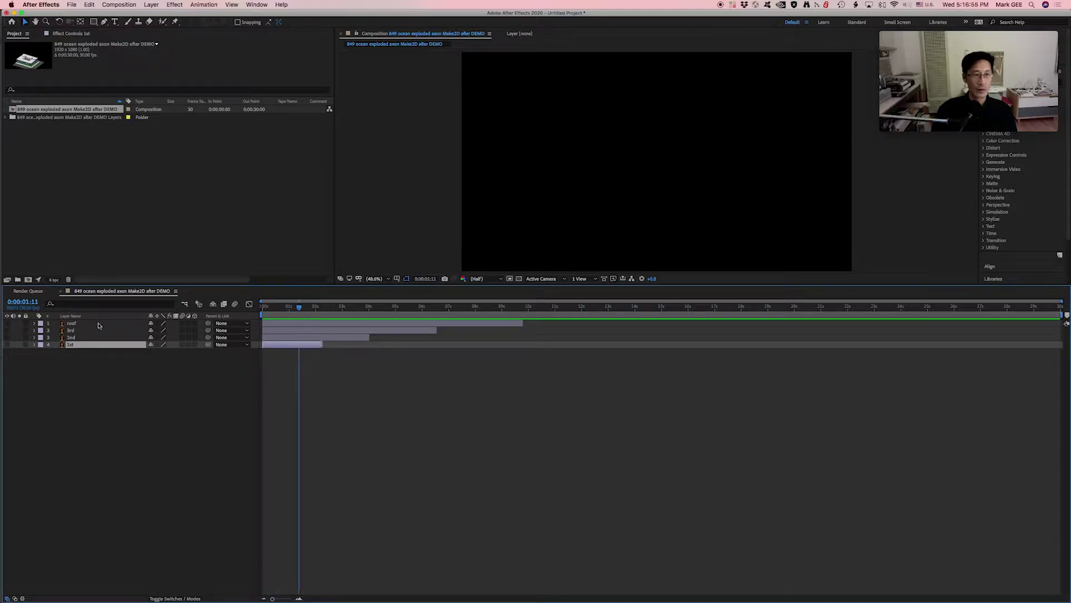
drag(7, 325, 10, 345)
click(309, 308)
drag(312, 309, 237, 311)
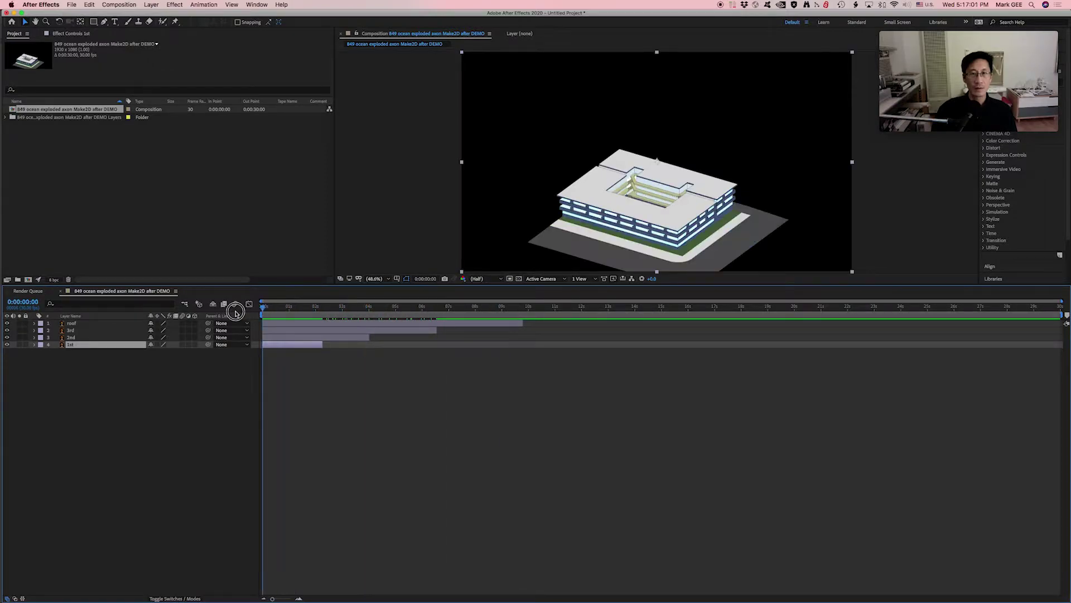
click(356, 398)
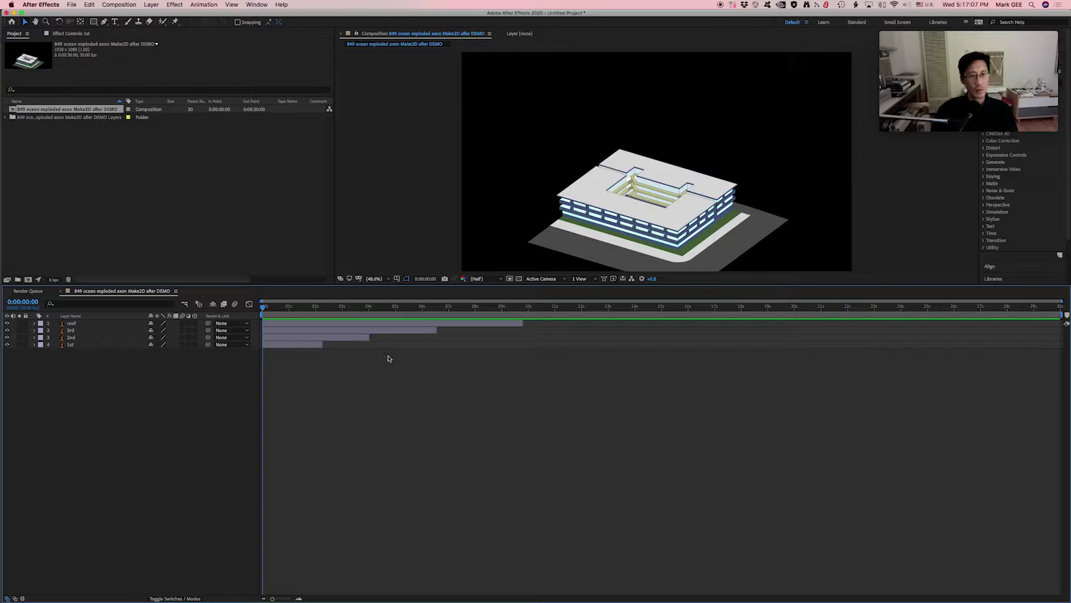
click(514, 323)
click(260, 318)
mouse_move(264, 308)
mouse_down()
mouse_move(280, 307)
mouse_move(254, 312)
mouse_up()
click(650, 201)
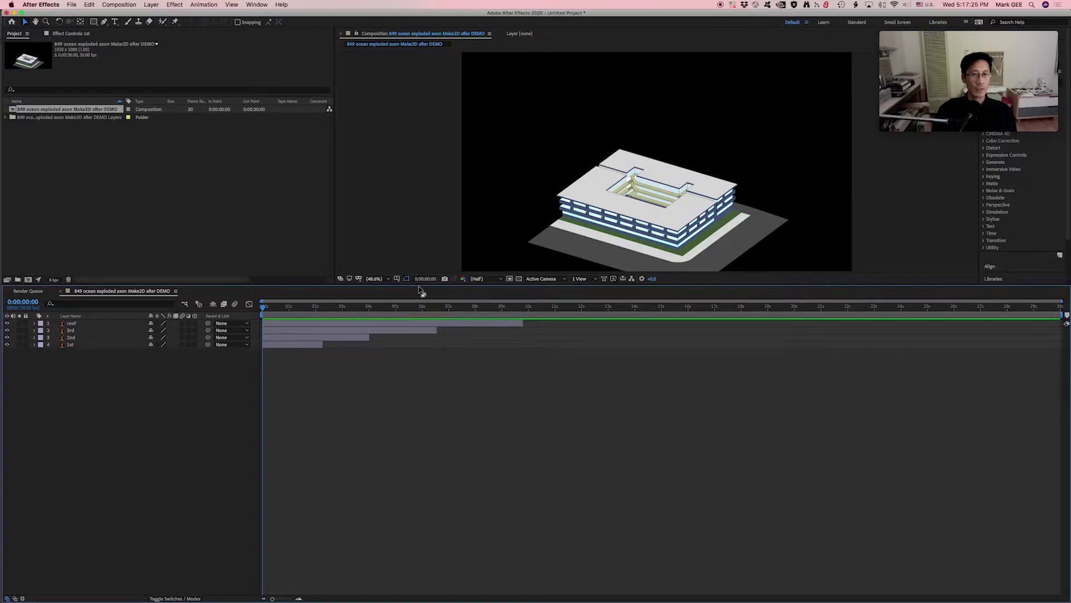
- Enlarge the composition view and move the roof layer straight up, well above the rest of the building
drag(420, 287, 422, 429)
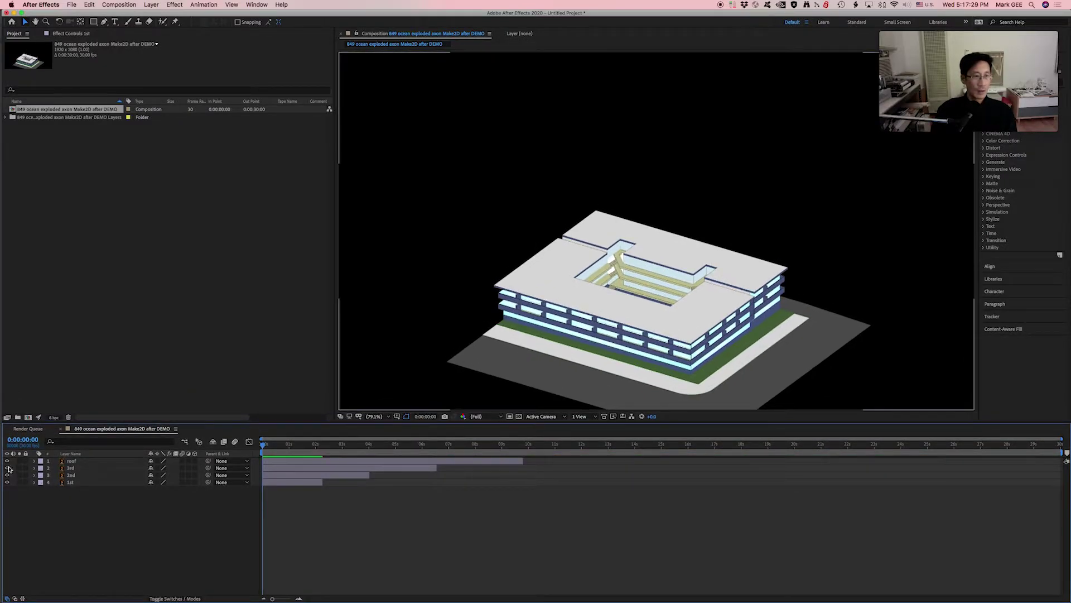
click(87, 461)
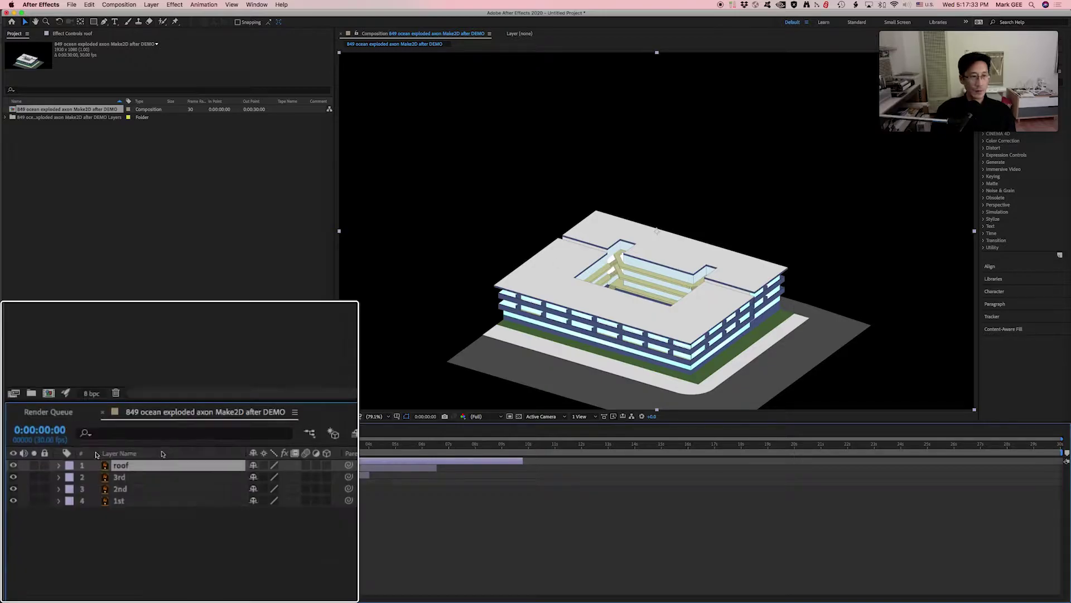
click(673, 241)
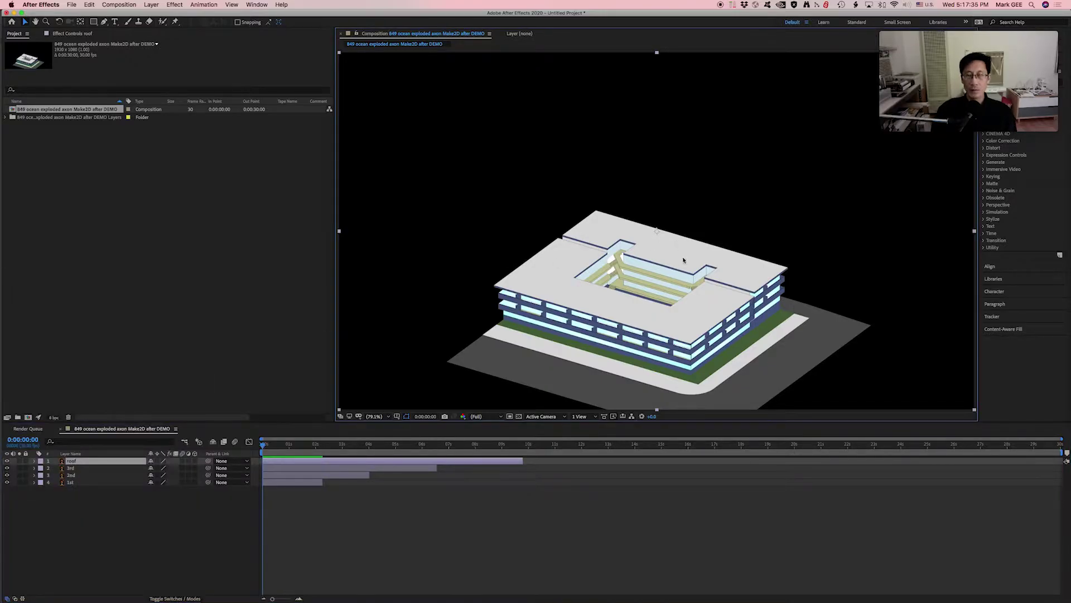
drag(685, 253, 681, 65)
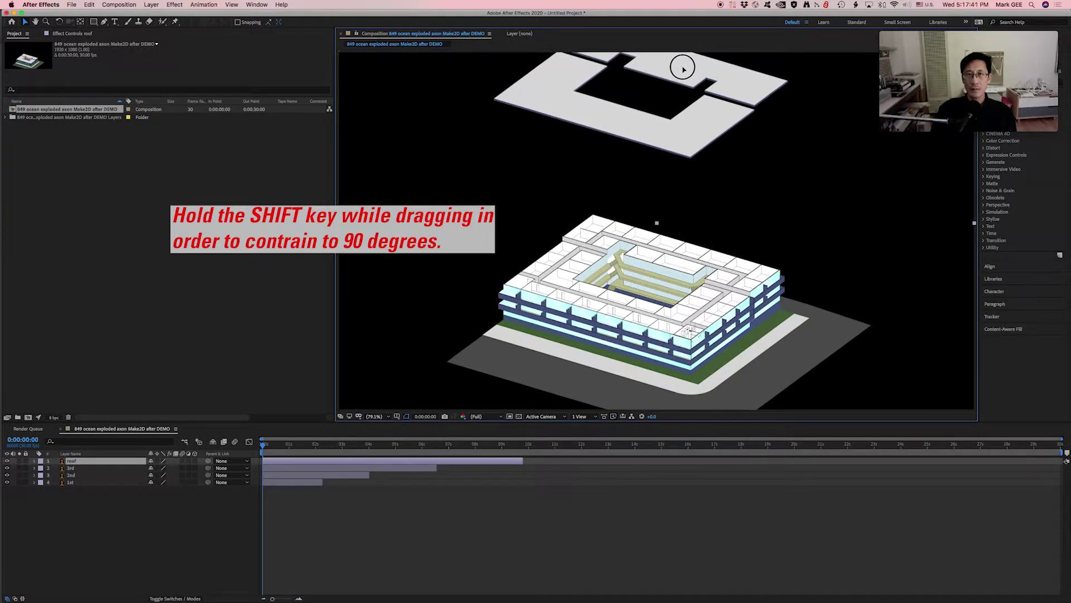
click(540, 241)
- Lift the 3rd layer vertically beneath the roof and the 2nd layer to a Y position of about 335, separating the floors
click(93, 469)
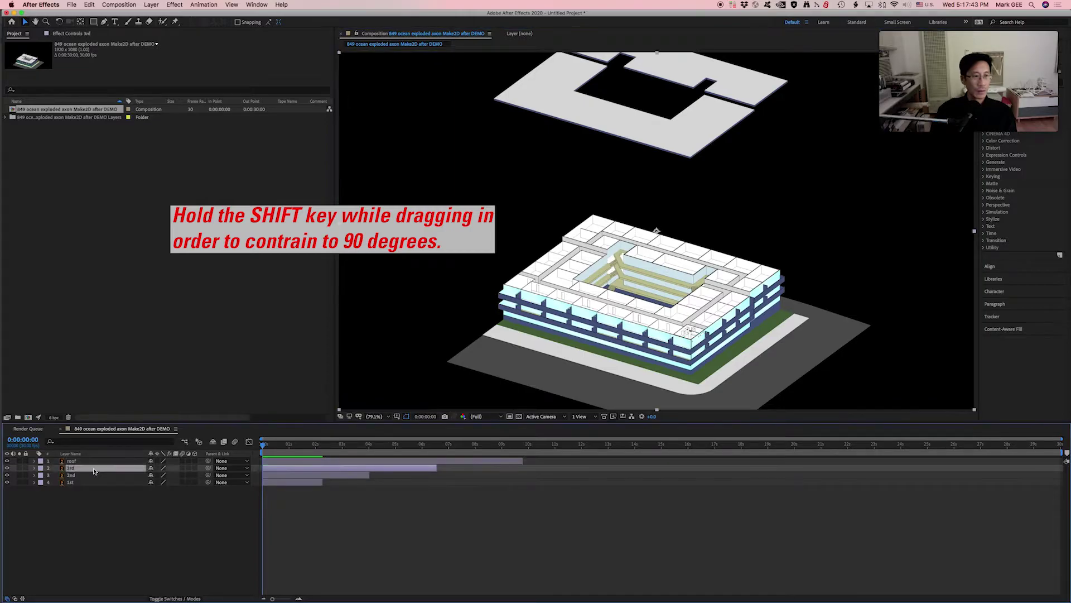
drag(727, 273, 729, 156)
click(83, 475)
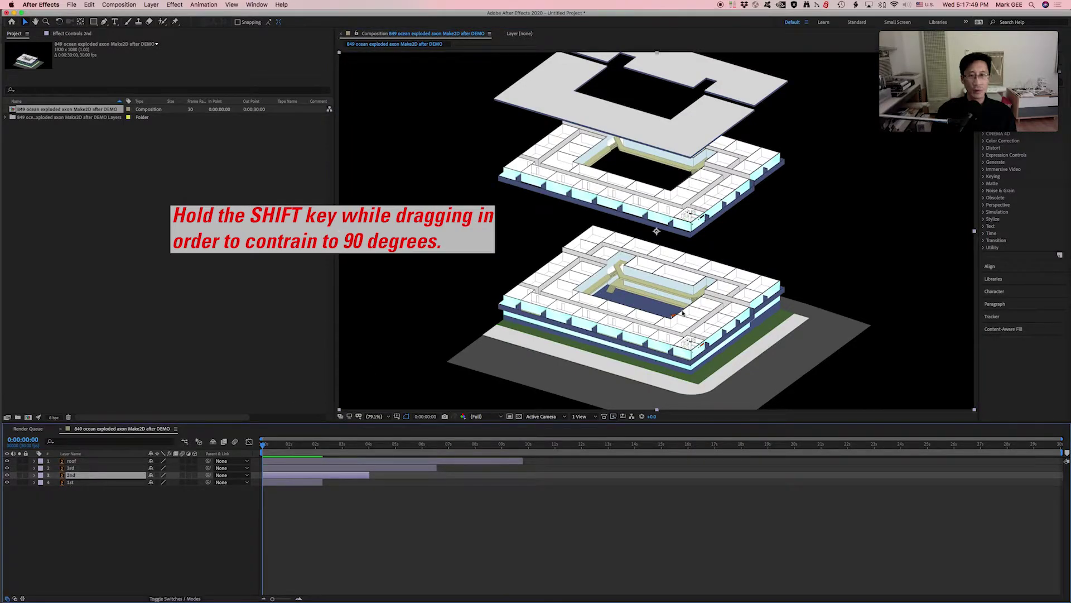
drag(713, 292, 716, 236)
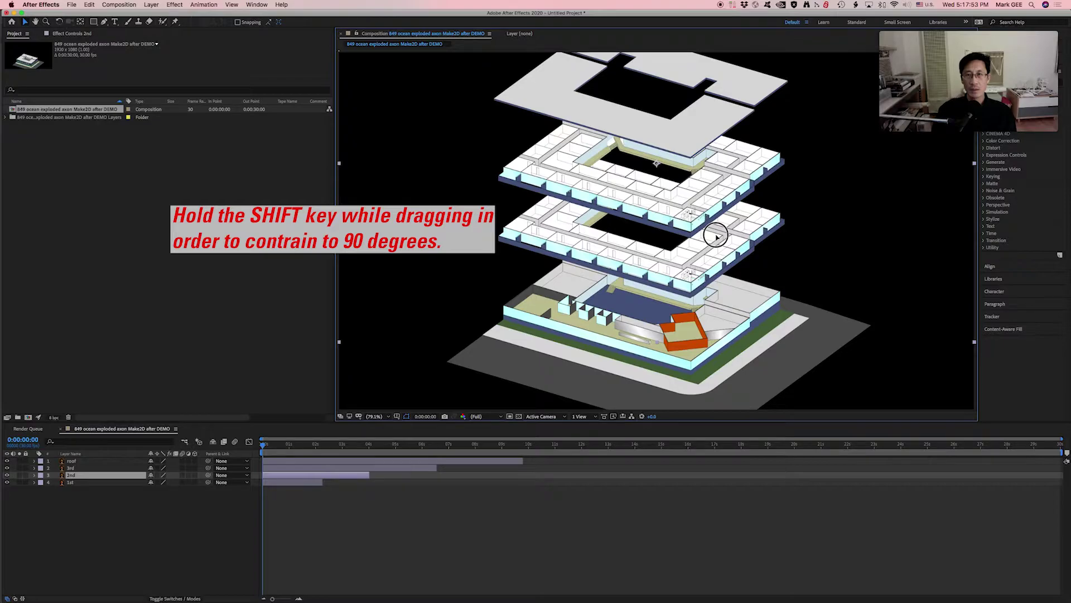
- Even out the exploded spacing by raising the 3rd layer to about Y 143 and the roof to about Y -53
click(72, 467)
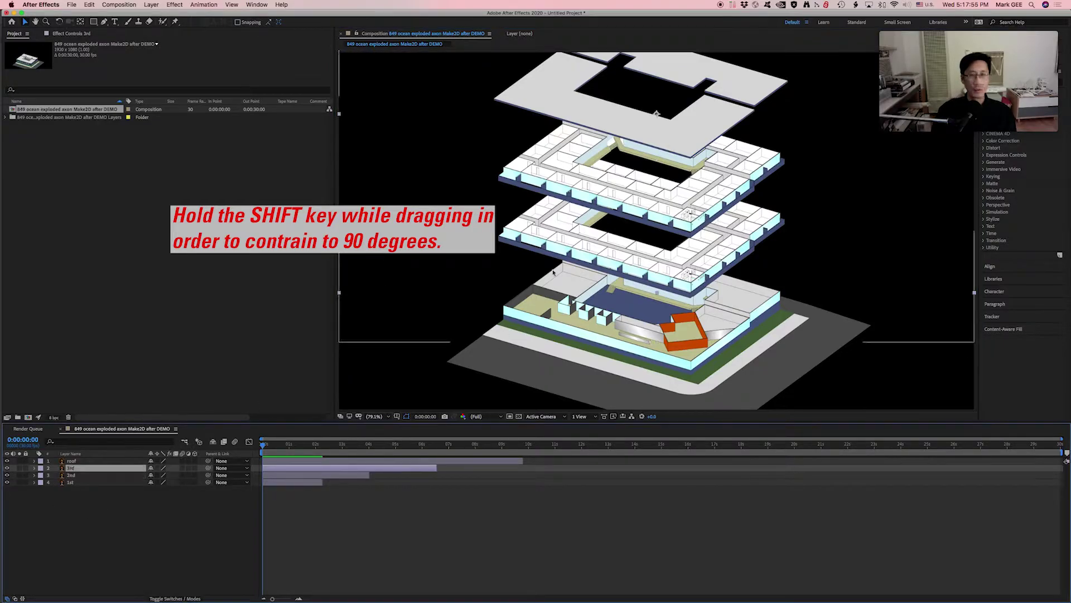
drag(739, 163, 739, 152)
key(Return)
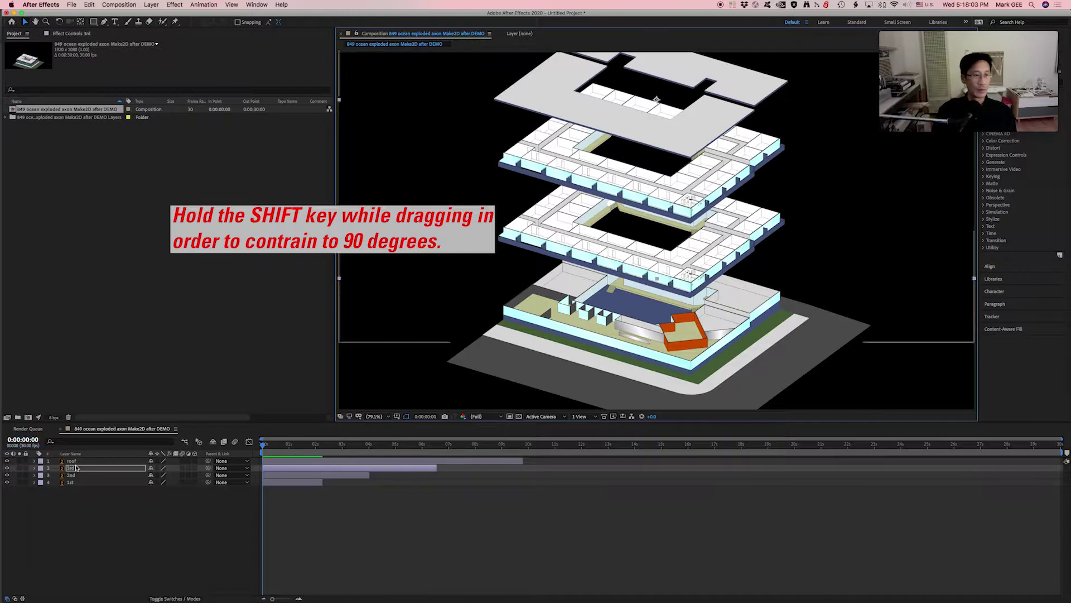
click(686, 126)
drag(745, 78, 744, 74)
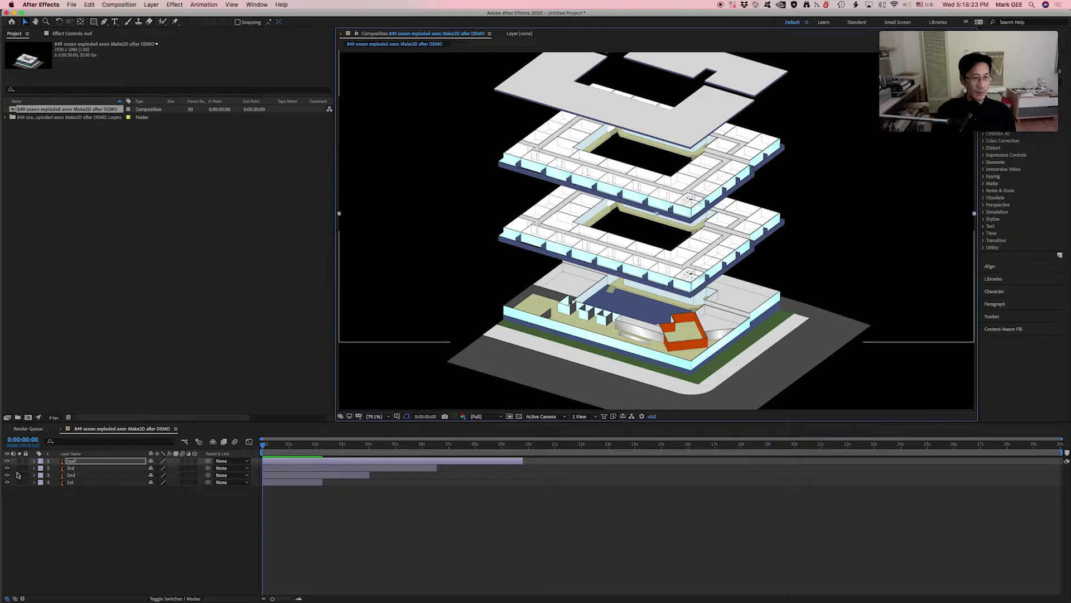
- Reveal the Position property of all four layers and set a starting Position keyframe on each at 0:00:00:00
key(super+a)
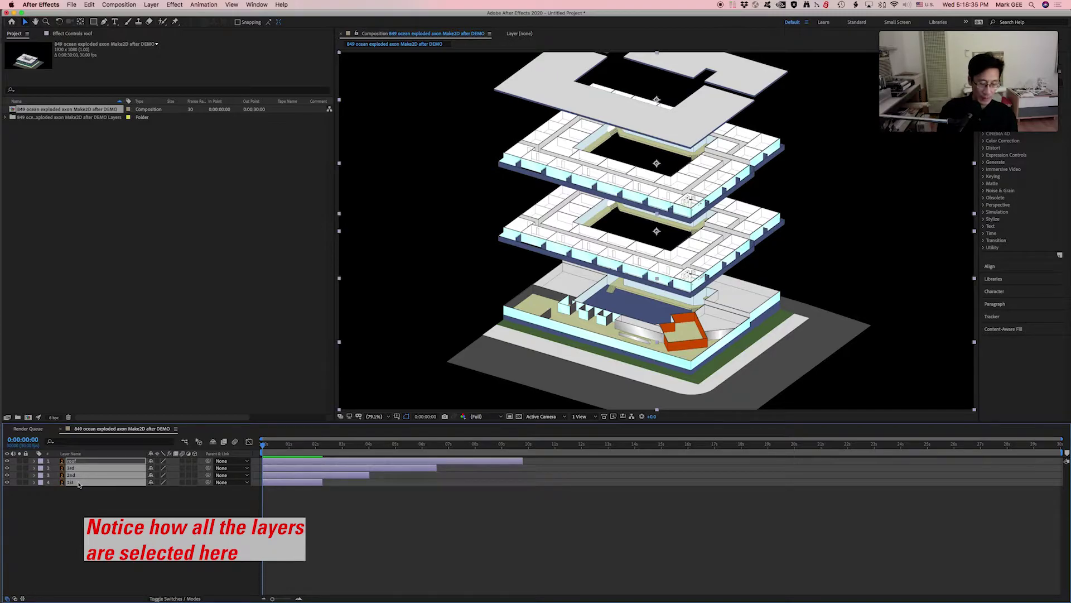
key(t)
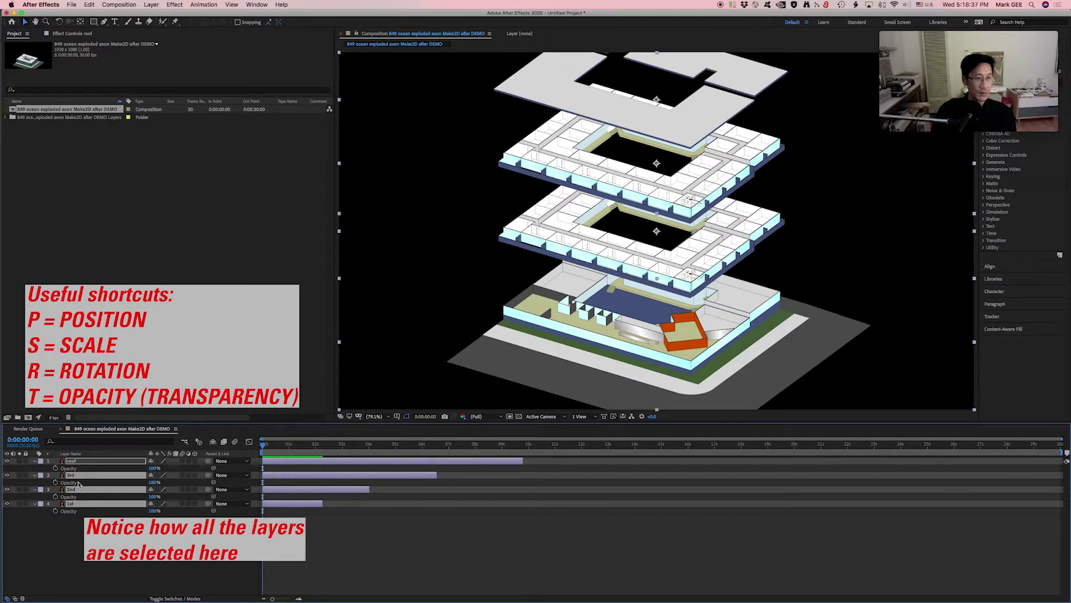
key(t)
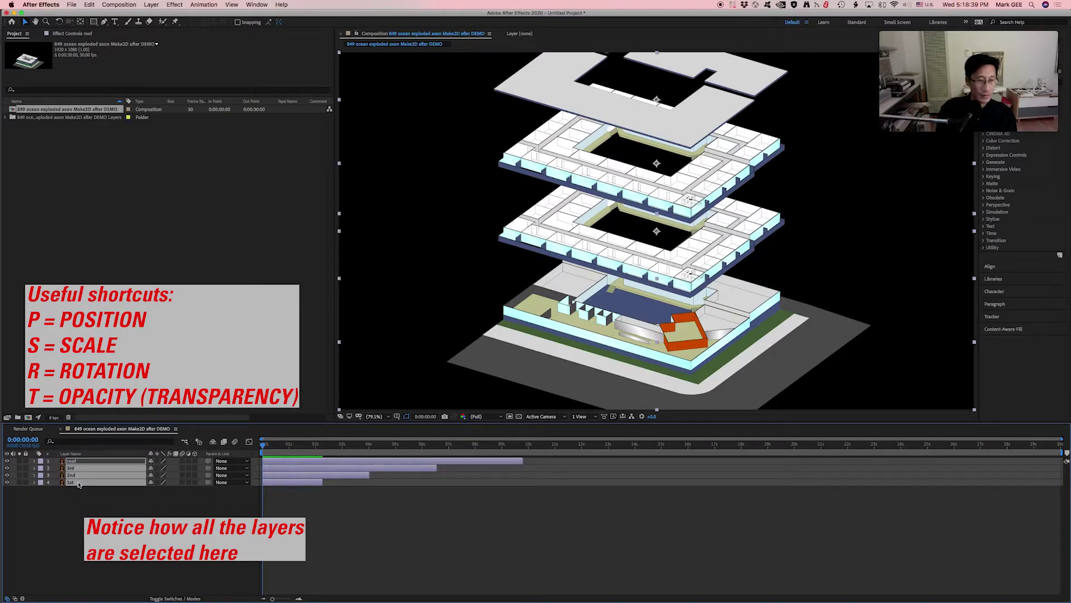
key(p)
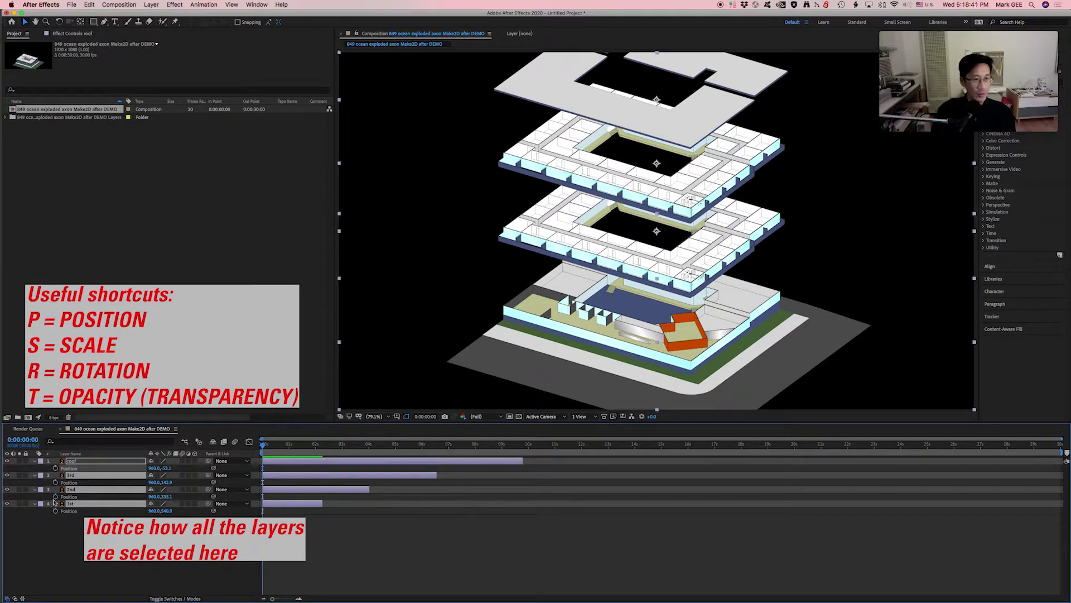
click(56, 468)
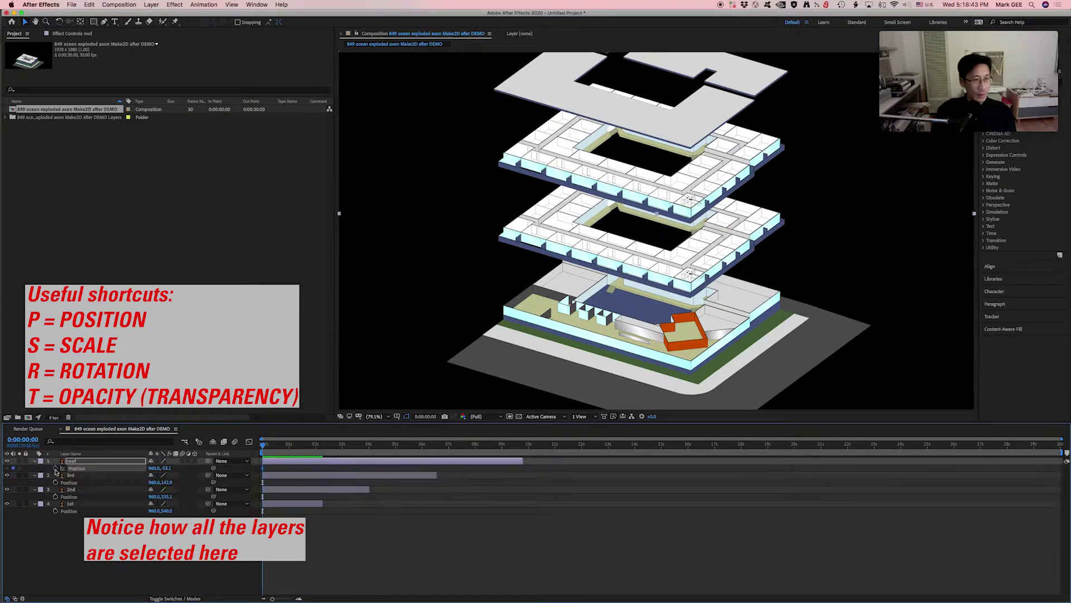
click(56, 482)
click(55, 496)
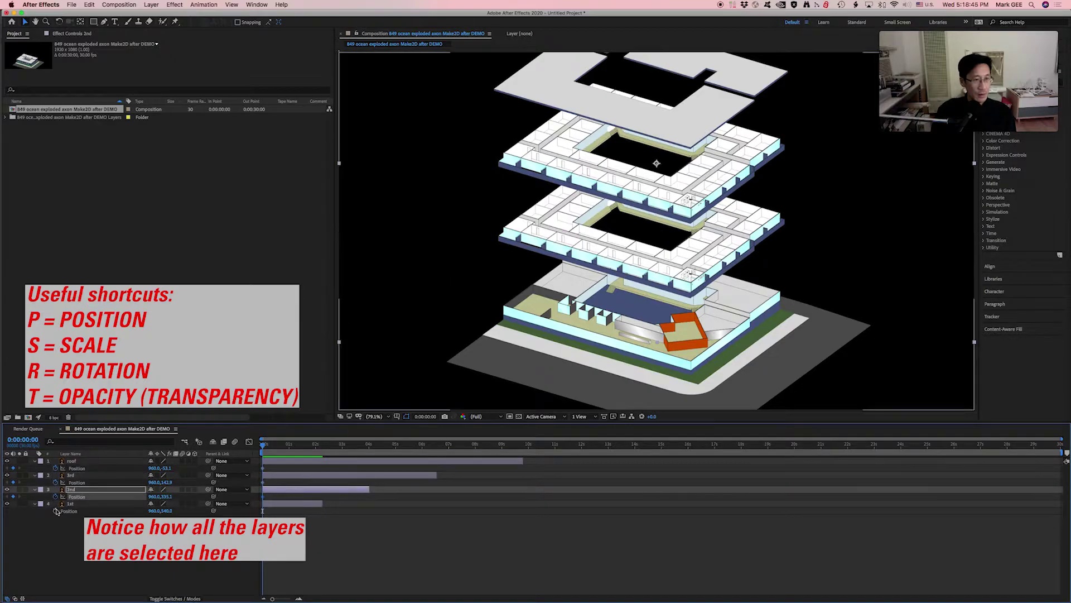
click(56, 511)
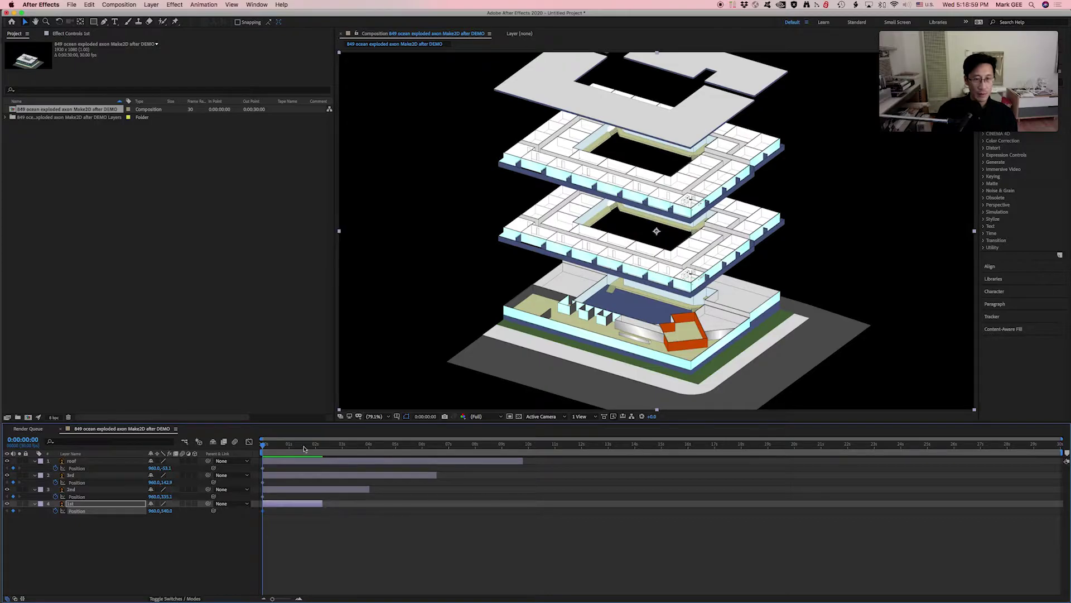
- Extend the roof, 3rd, 2nd and 1st layers so that all four end together at 0:00:09:23
drag(262, 445, 523, 443)
drag(380, 532, 308, 442)
click(106, 462)
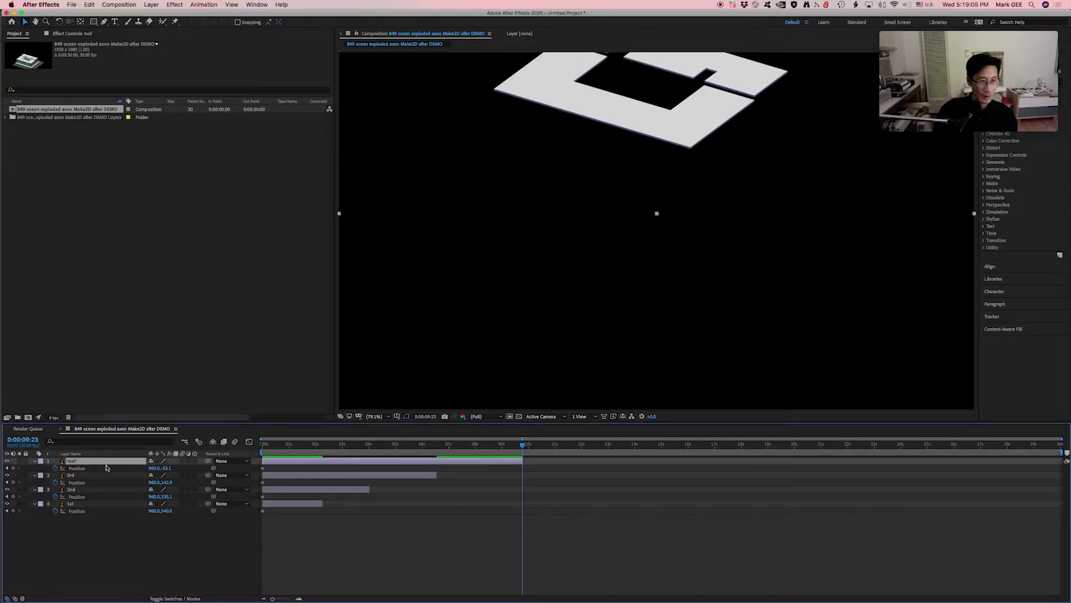
shift+click(106, 512)
drag(296, 518, 325, 461)
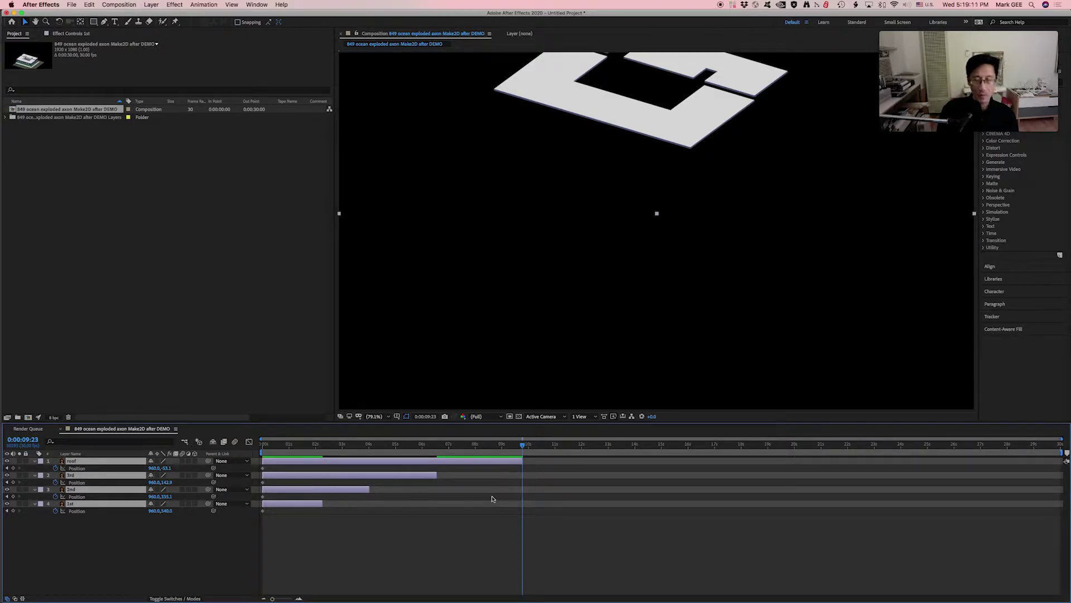
key(alt+bracketright)
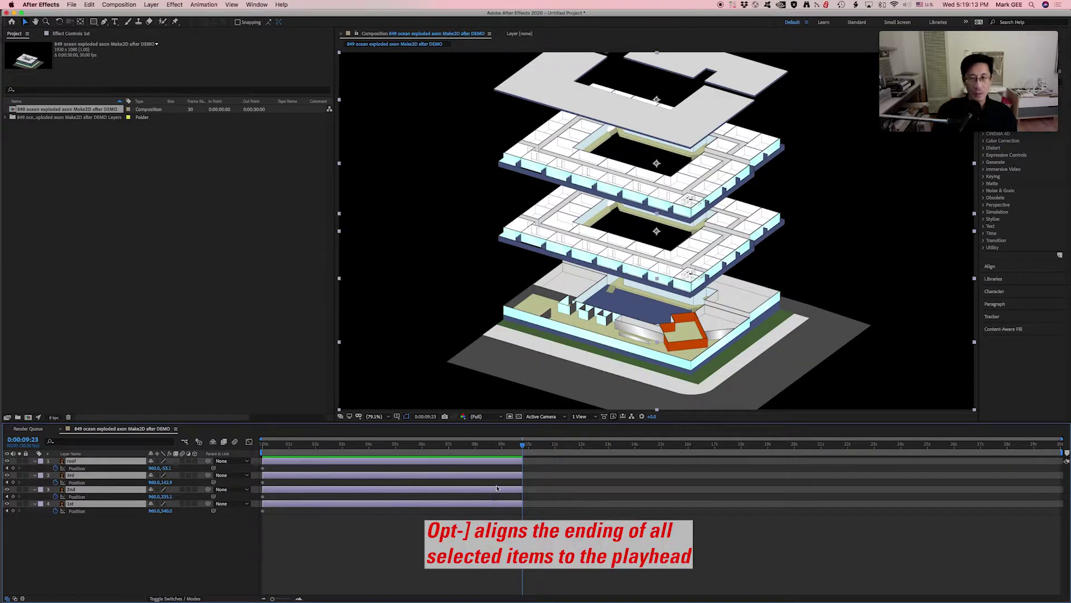
- Lengthen all four layers together so that they end at 0:00:20:01
drag(523, 448, 794, 441)
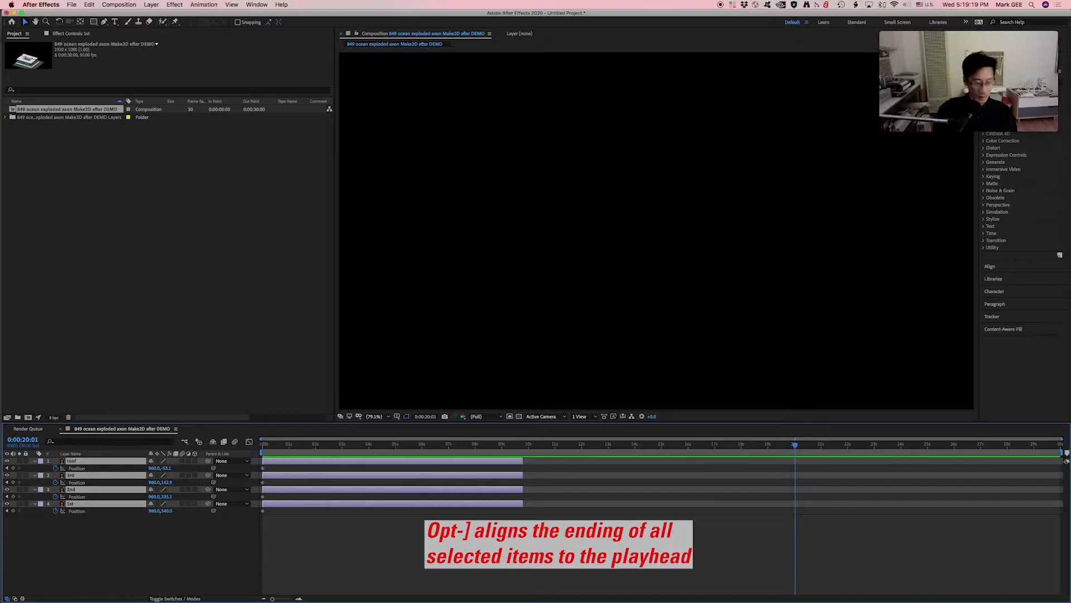
key(alt+bracketright)
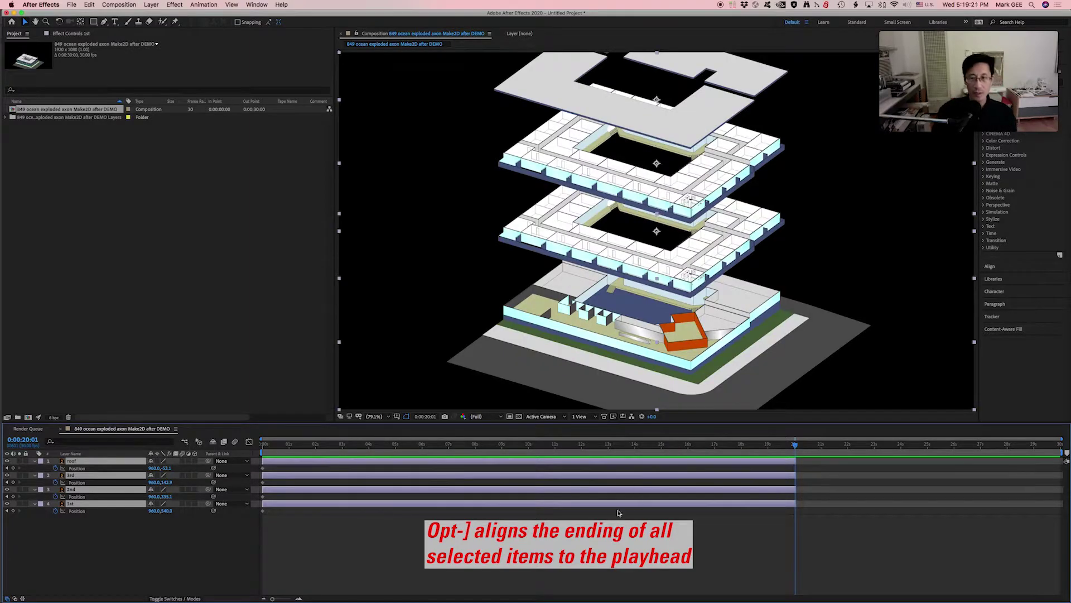
drag(796, 447, 768, 443)
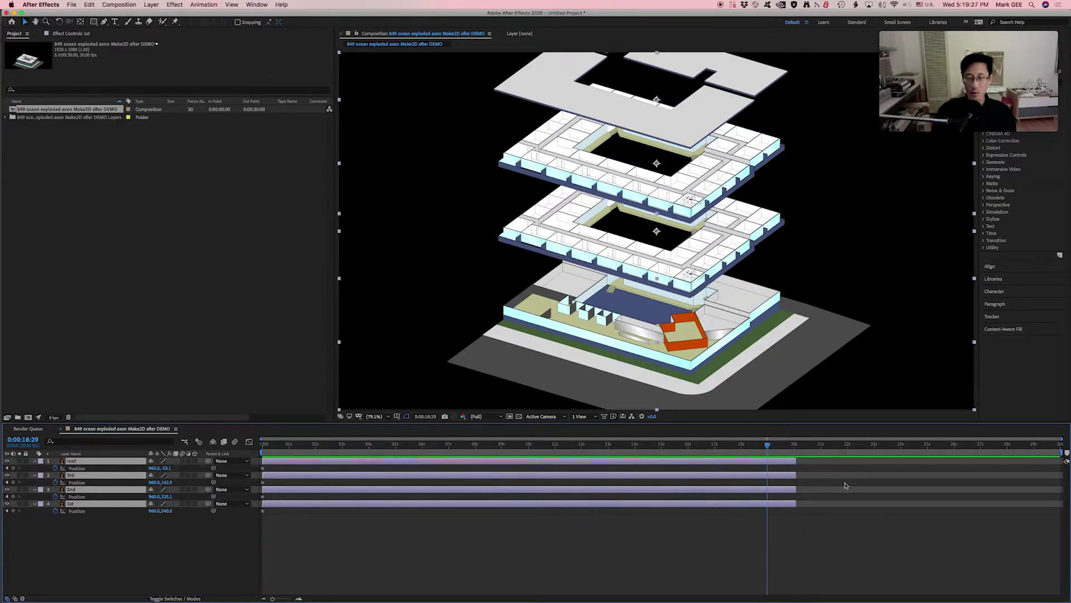
- Reveal Opacity for the roof, 3rd and 2nd layers and set a 0% opacity keyframe on each at 0:00:00:00
drag(768, 445, 358, 466)
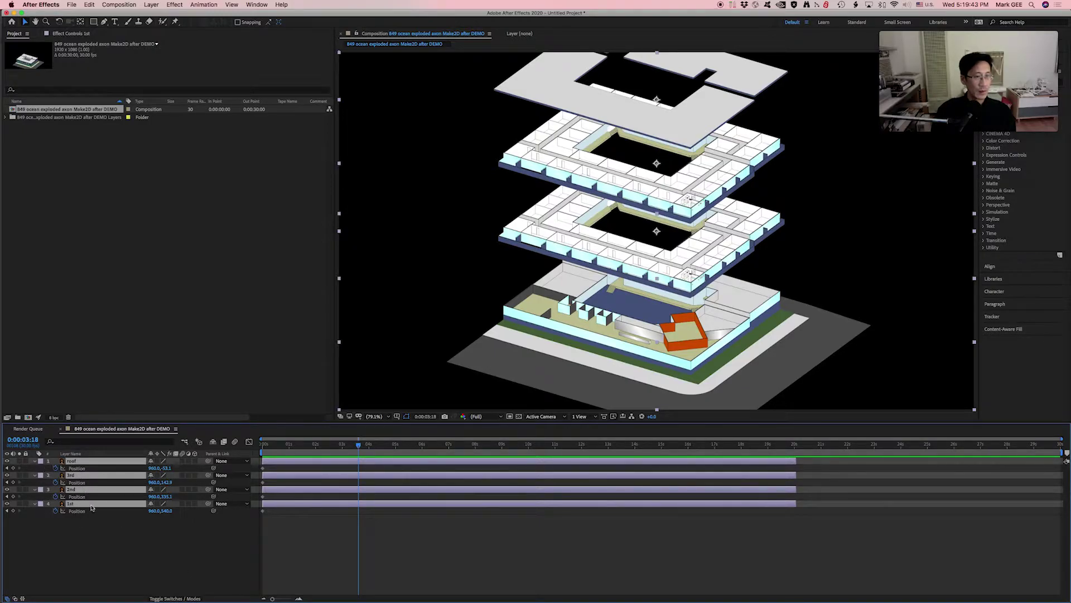
click(96, 547)
click(94, 462)
shift+click(91, 492)
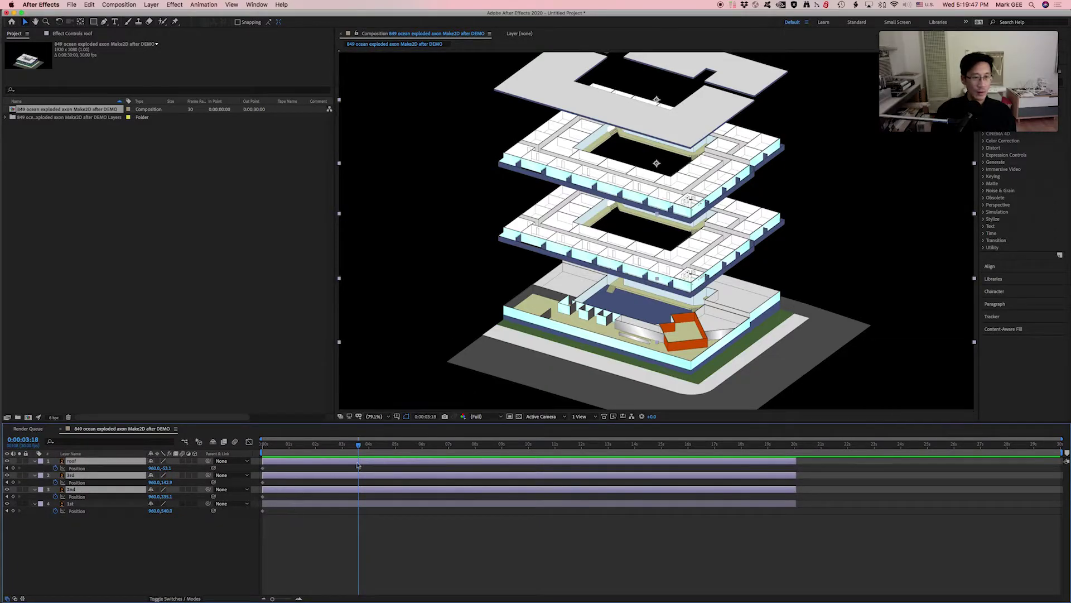
drag(360, 449, 244, 448)
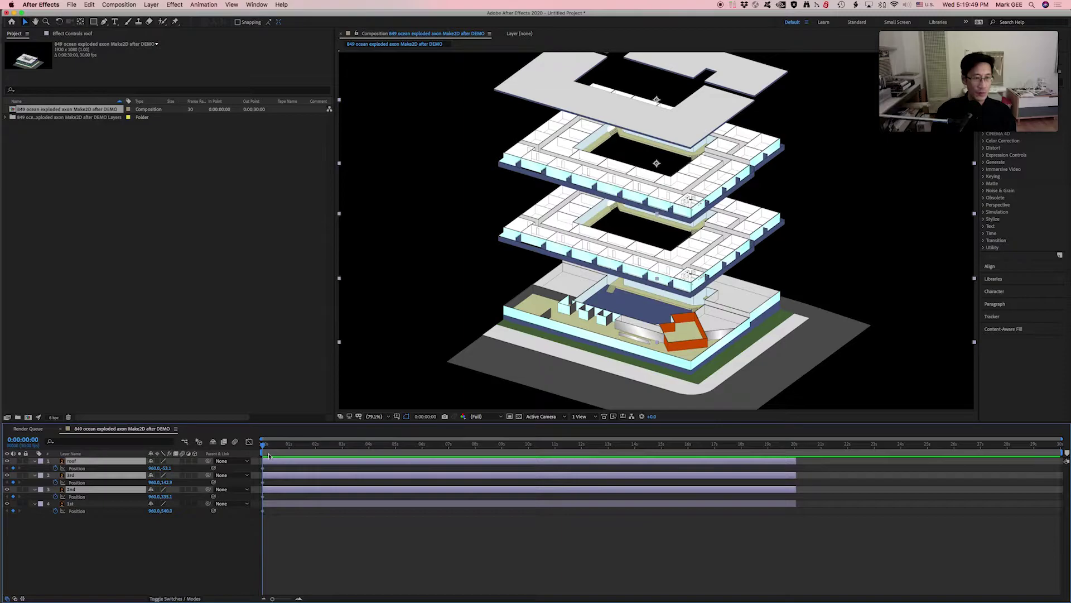
key(t)
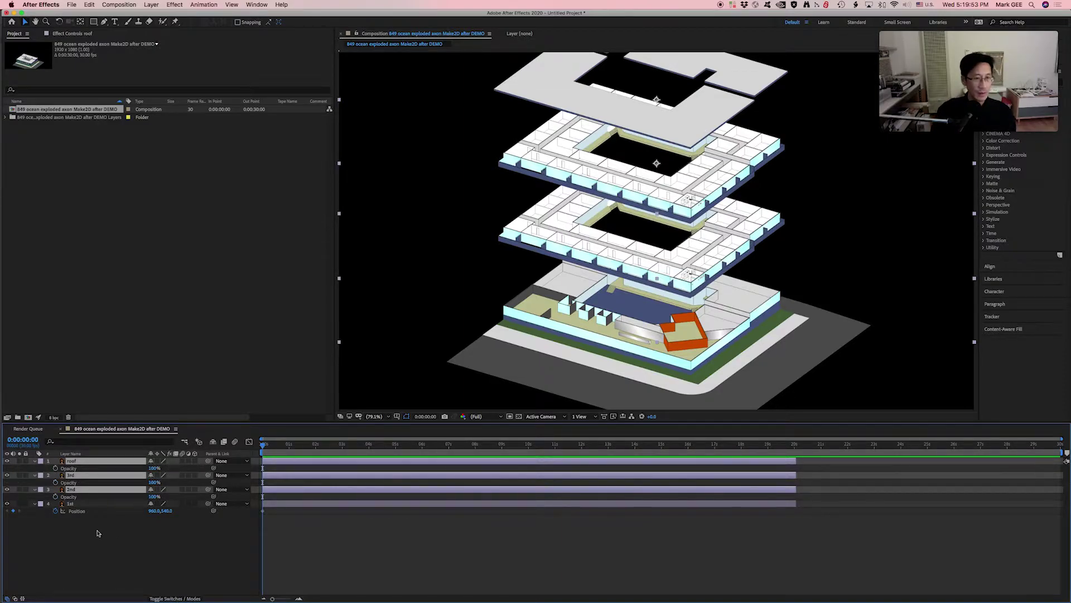
click(55, 468)
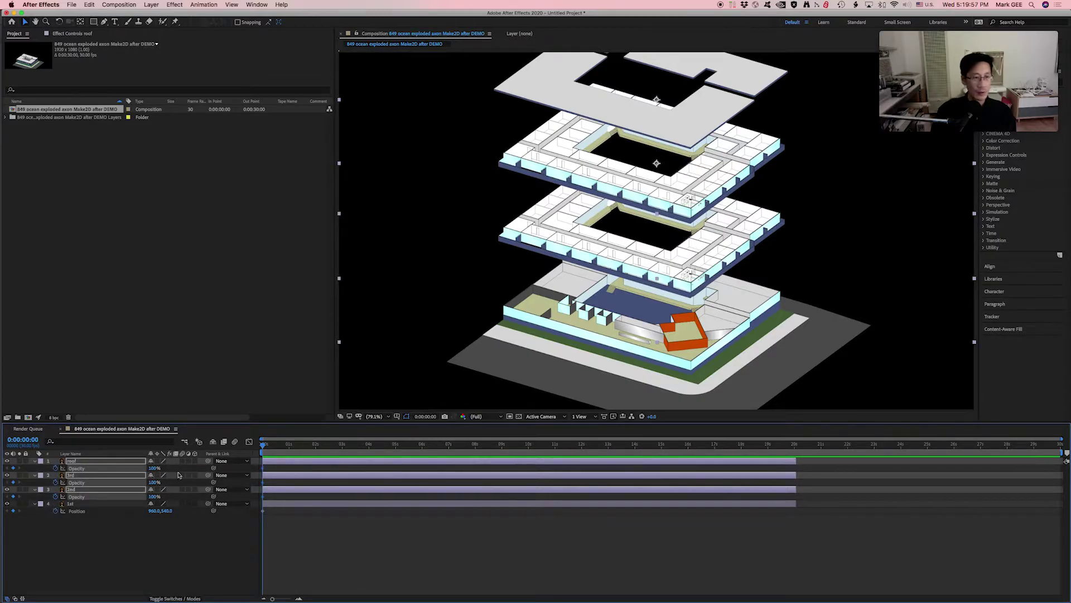
drag(154, 469, 94, 470)
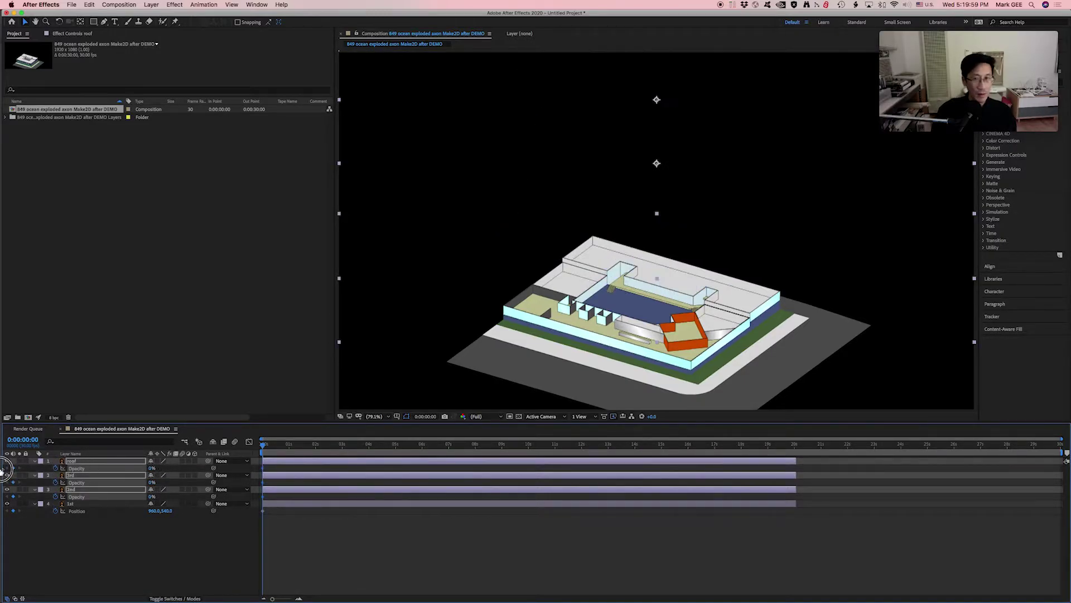
click(150, 556)
- Raise the 2nd layer's opacity to 100% at 0:00:01:15 to complete its fade-in
drag(267, 445, 303, 444)
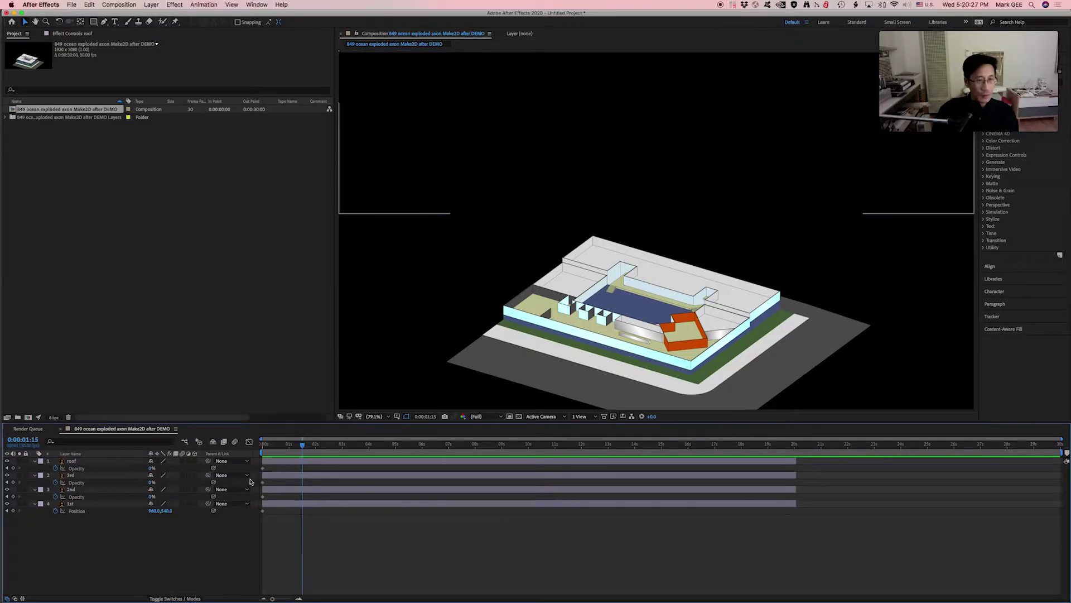
click(93, 490)
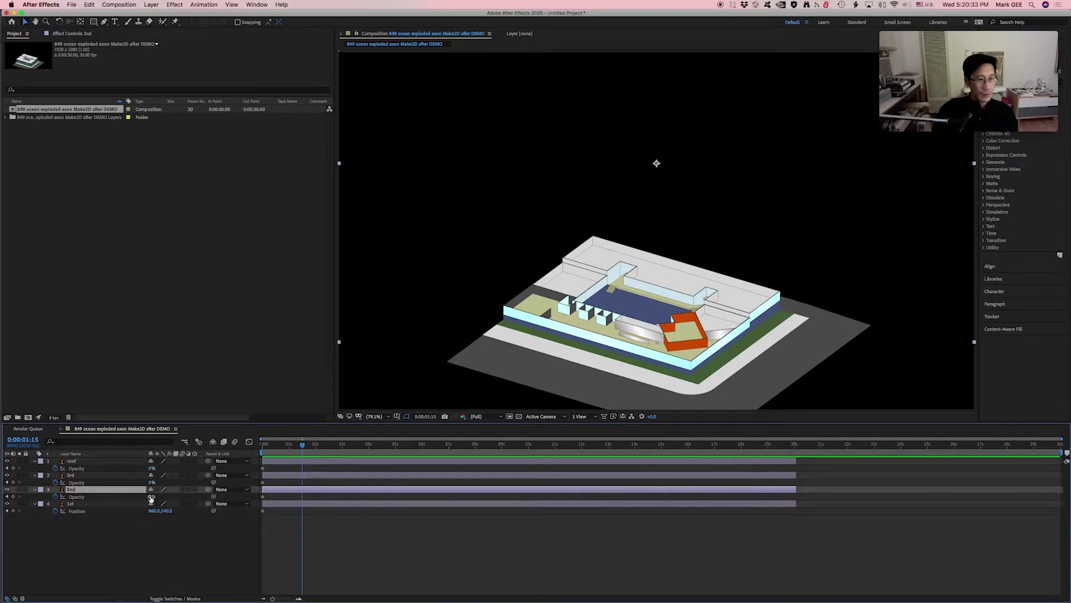
drag(151, 498, 246, 495)
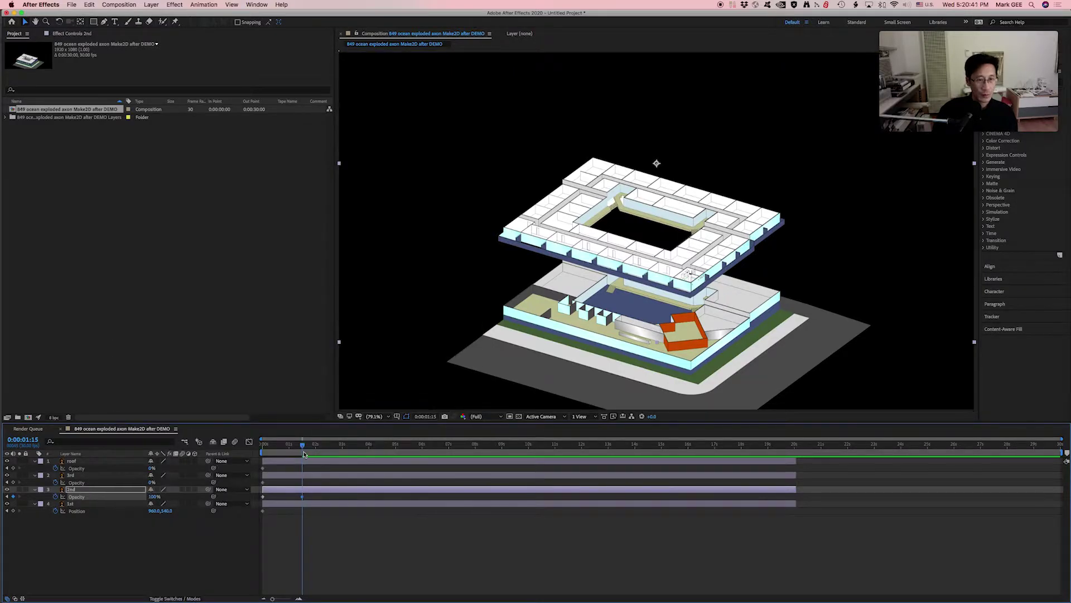
- Set the 3rd layer's opacity to 100 at 0:00:03:00
drag(301, 447, 342, 446)
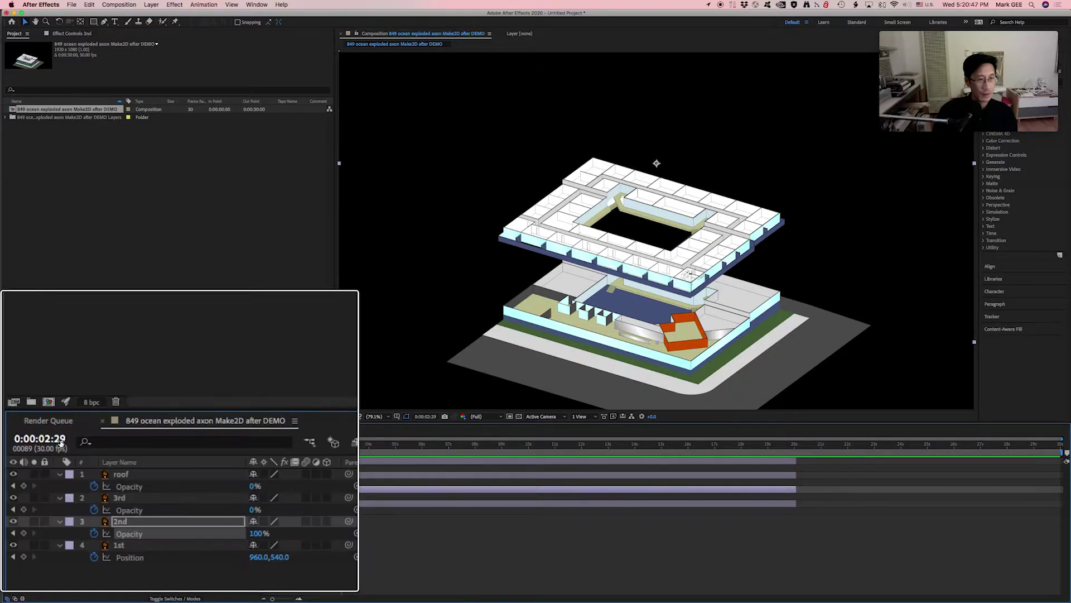
click(342, 446)
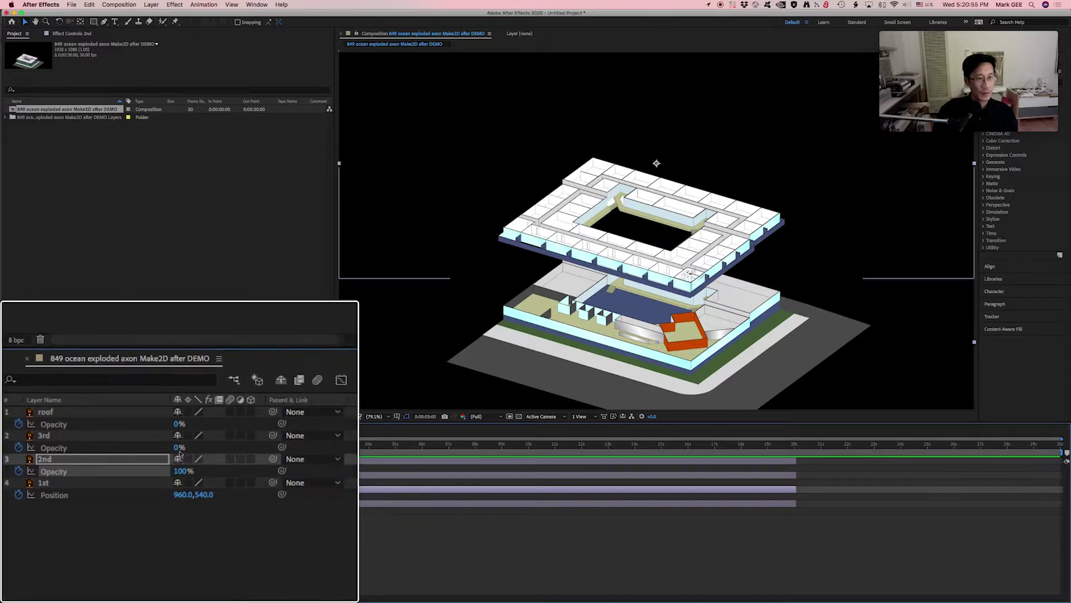
right_click(180, 451)
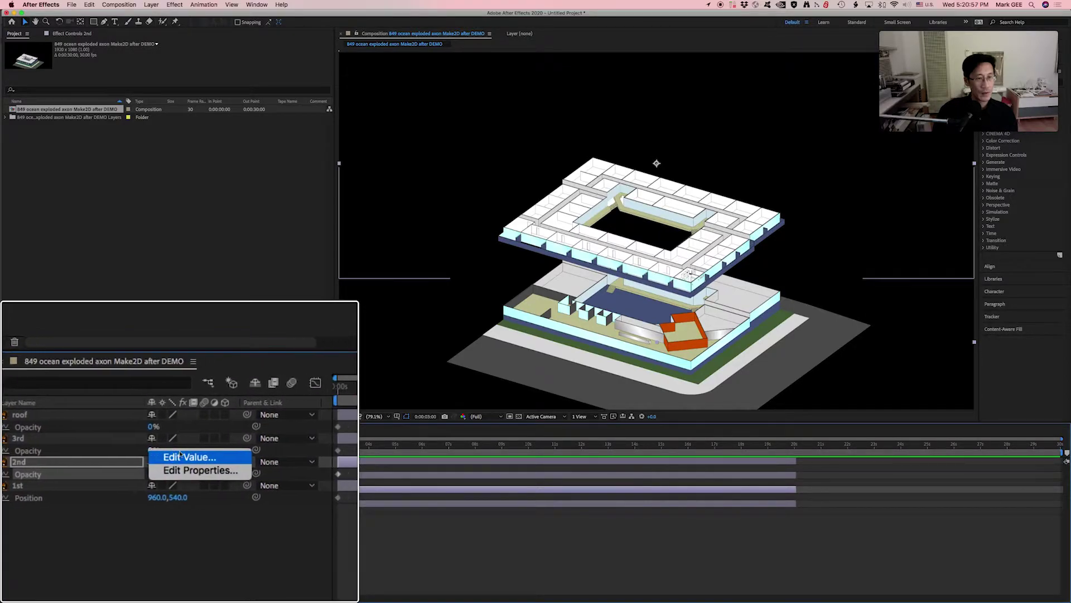
click(184, 456)
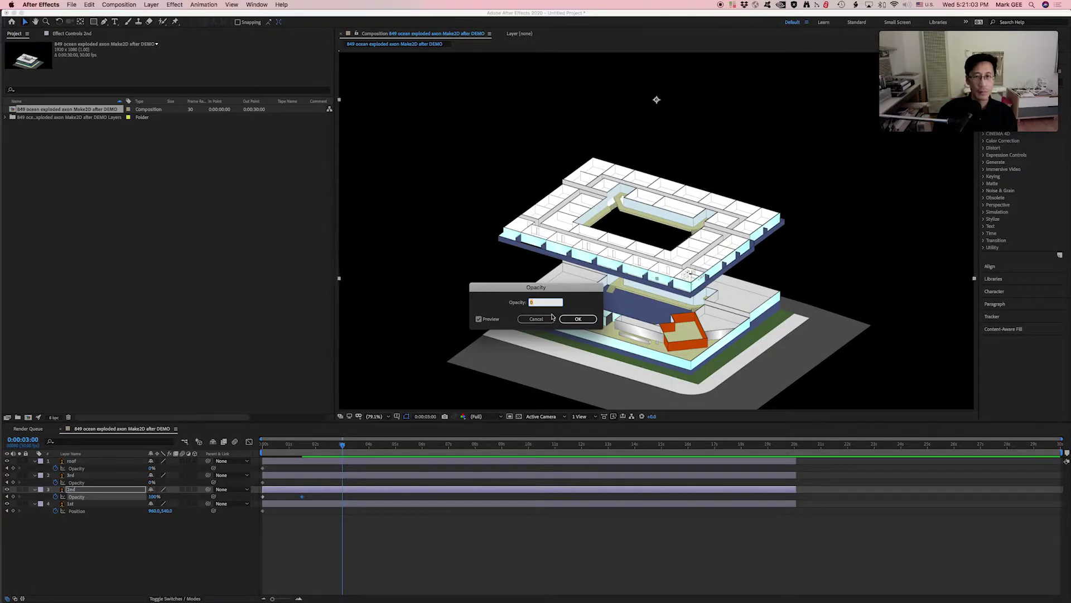
text(100)
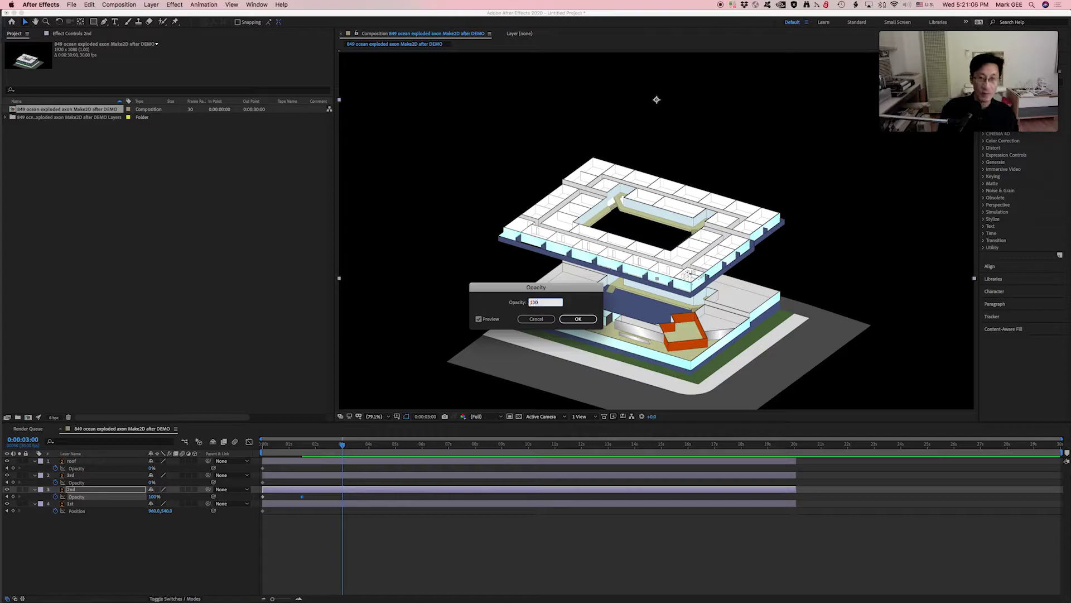
key(Return)
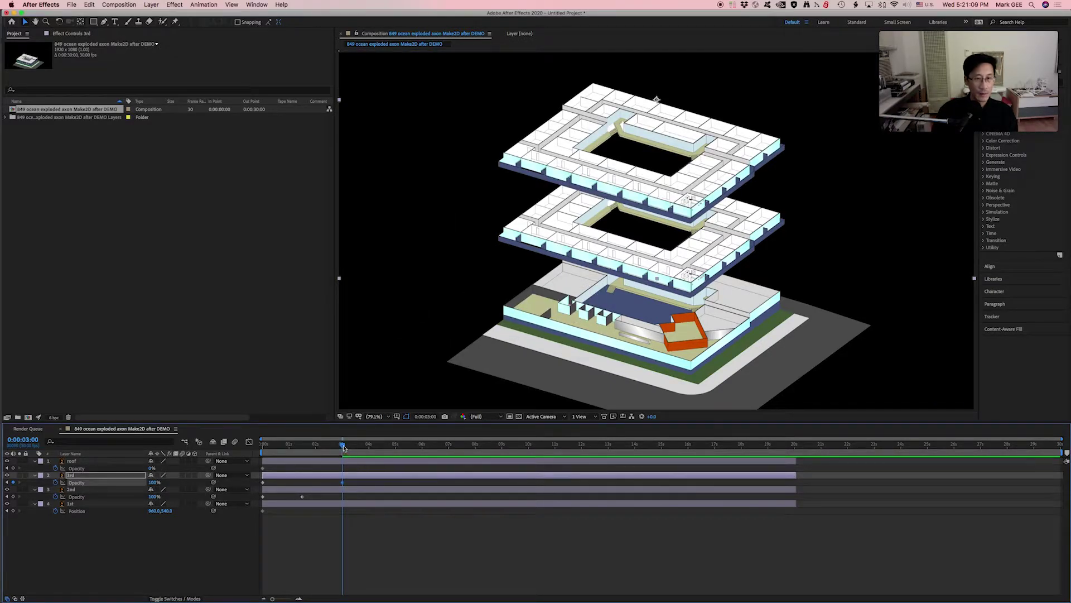
- Raise the roof layer's opacity to about 99% at 0:00:04:15 and return to the start of the timeline
drag(343, 447, 383, 445)
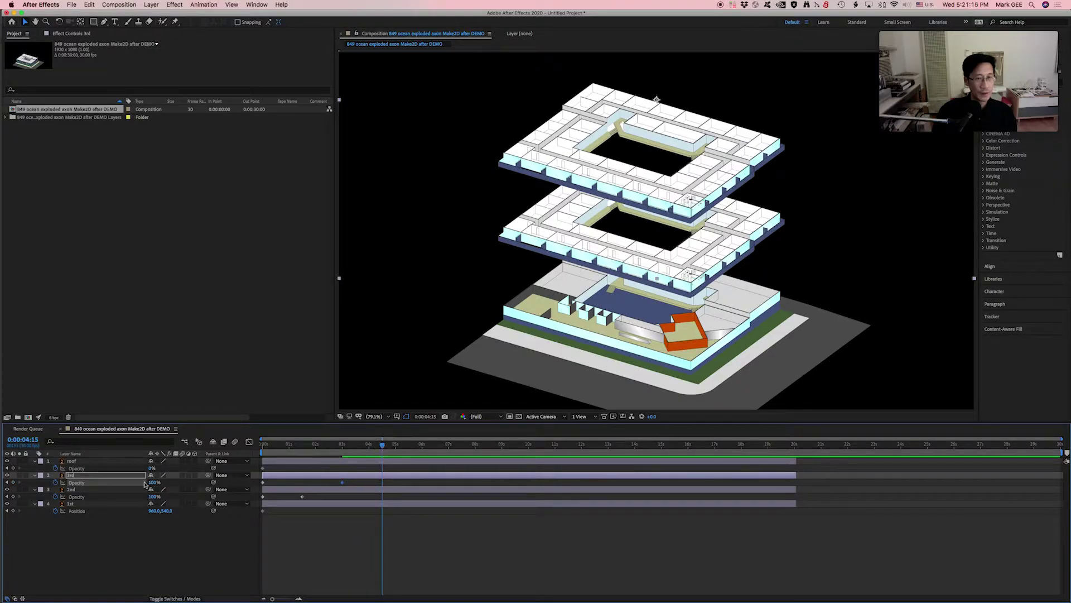
drag(150, 468, 94, 520)
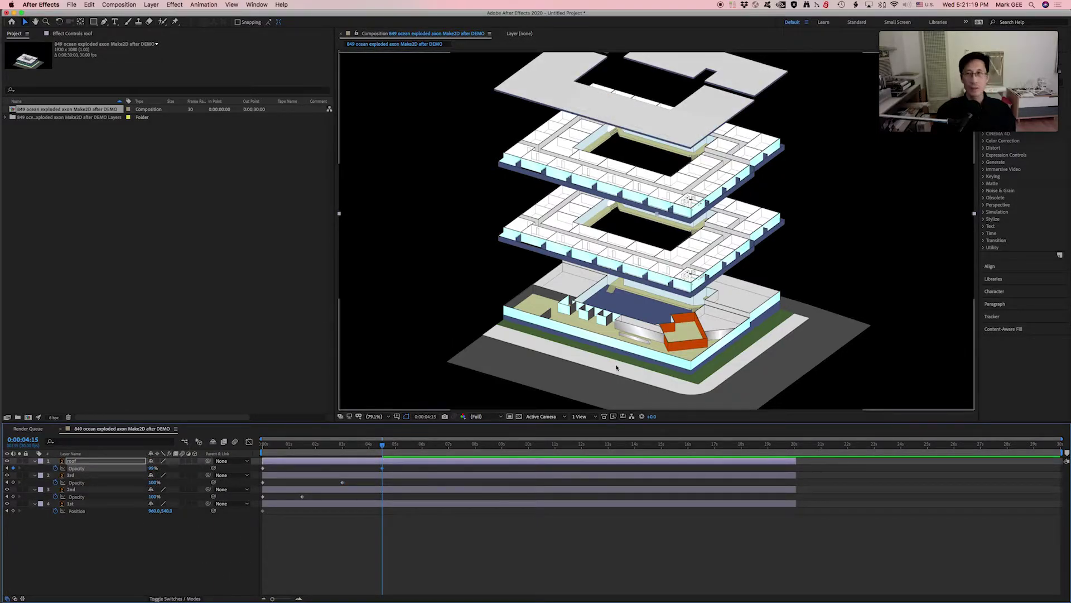
drag(381, 445, 262, 444)
click(216, 442)
- Stagger the fades by moving the 3rd layer's starting opacity keyframe to 0:00:01:15 and the roof's to 0:00:03:00
click(264, 484)
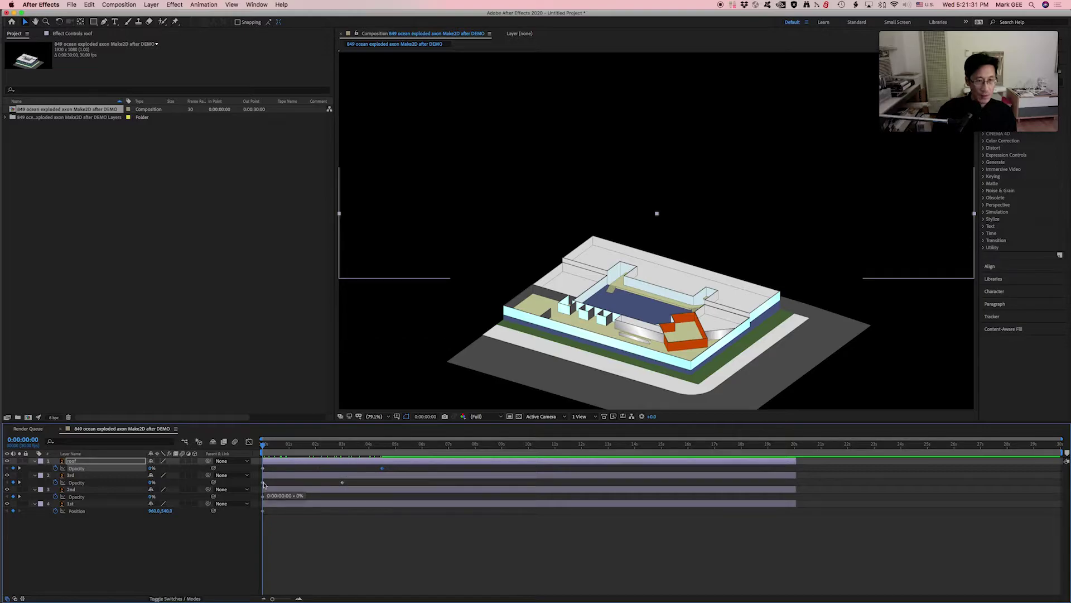
click(264, 484)
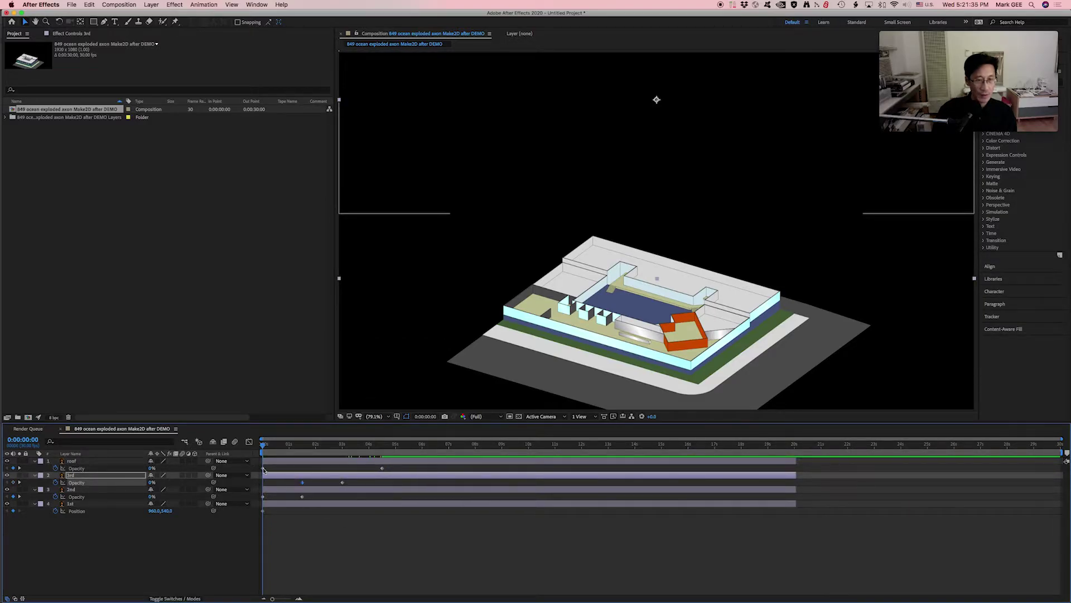
click(296, 468)
drag(296, 469, 343, 469)
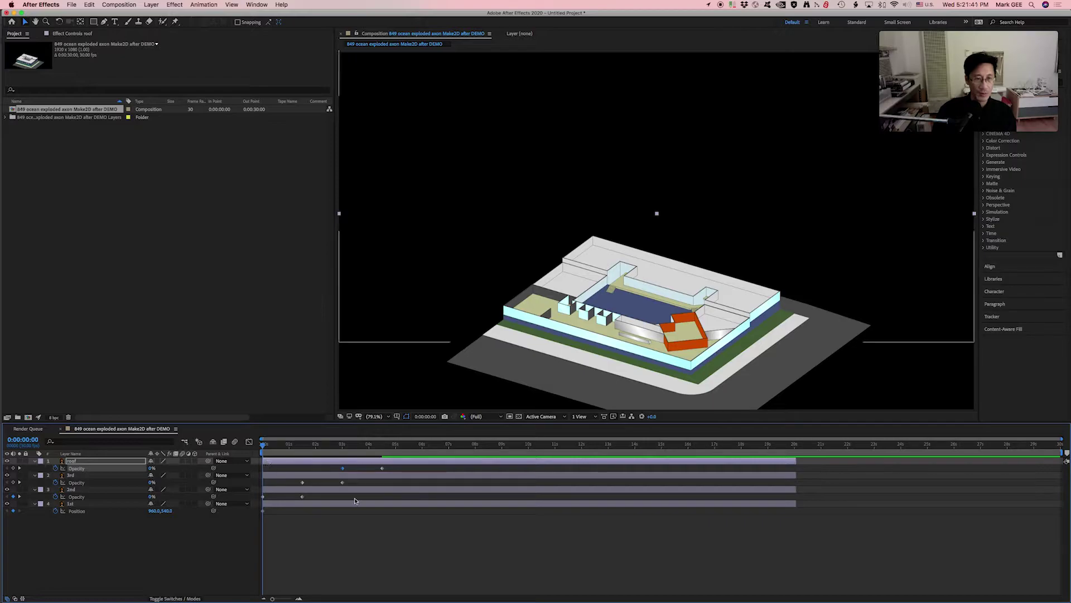
- Shift all opacity keyframes of the three upper layers later together so the 2nd layer's fade begins at 0:00:01:15
drag(408, 468, 261, 498)
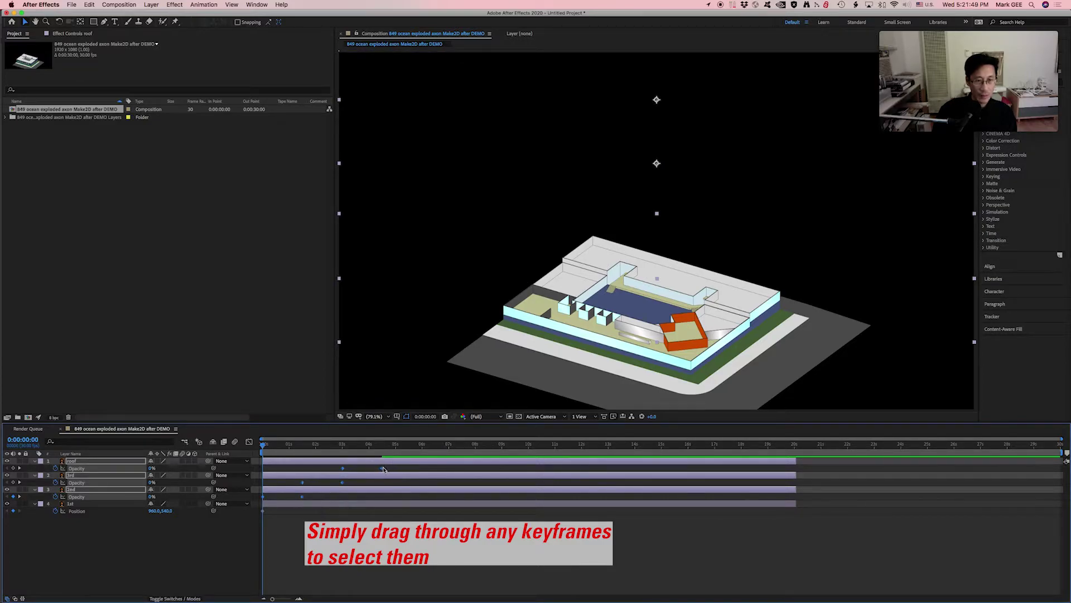
drag(384, 469, 422, 468)
drag(265, 446, 303, 448)
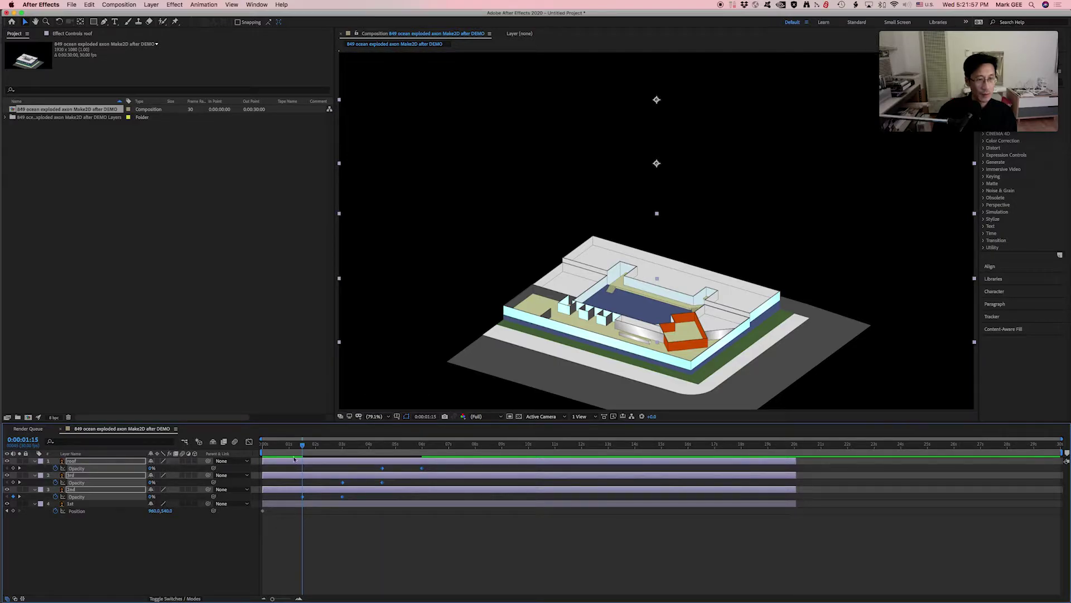
drag(302, 447, 240, 452)
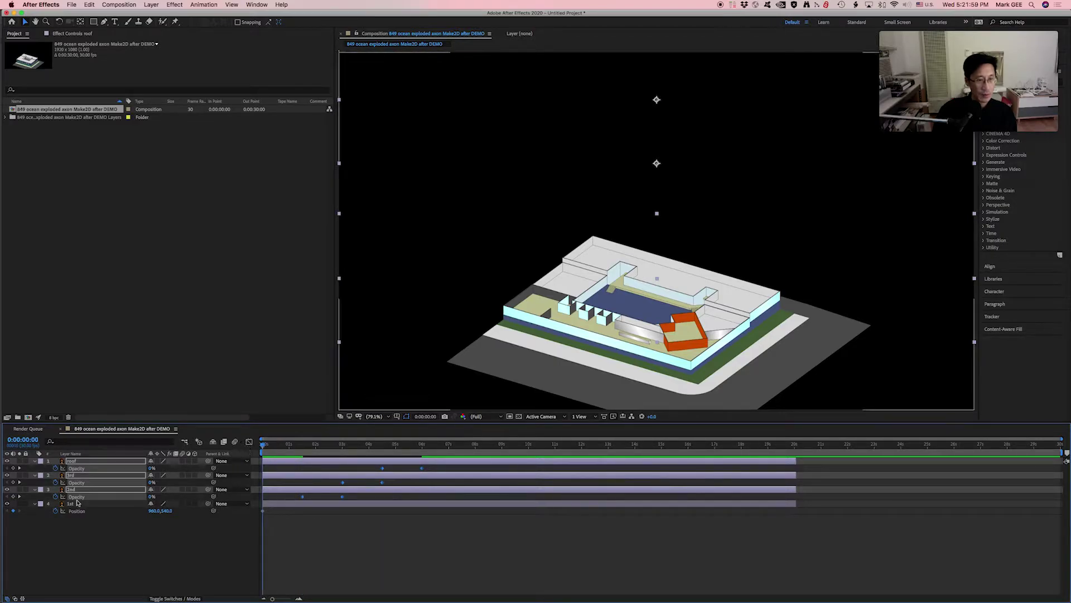
- Fade in the 1st layer with opacity keyframes of 0% at 0:00:00:00 and 100% at 0:00:01:15
click(107, 504)
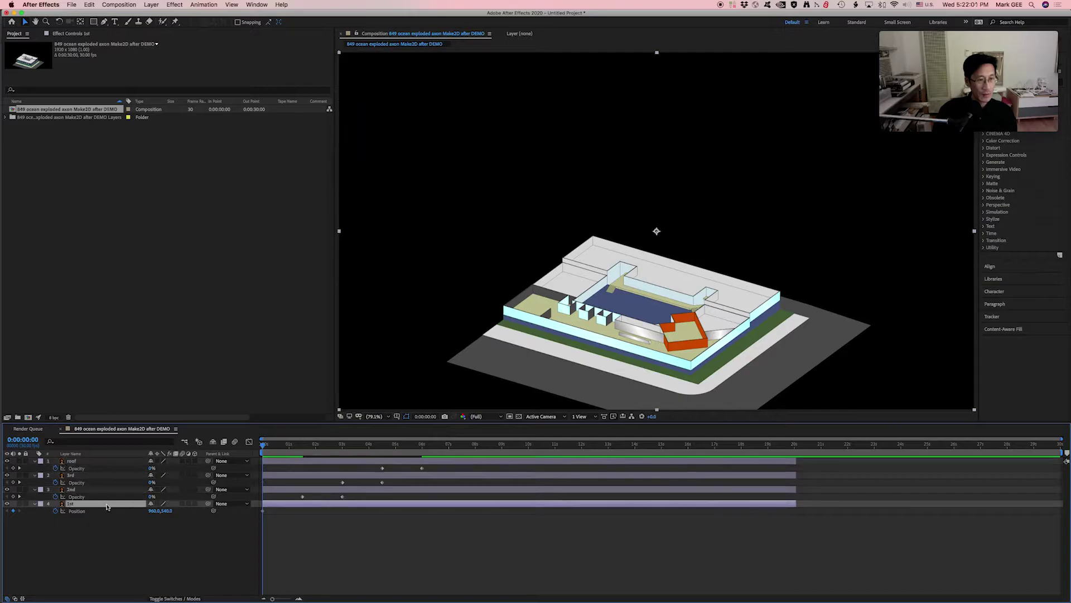
key(t)
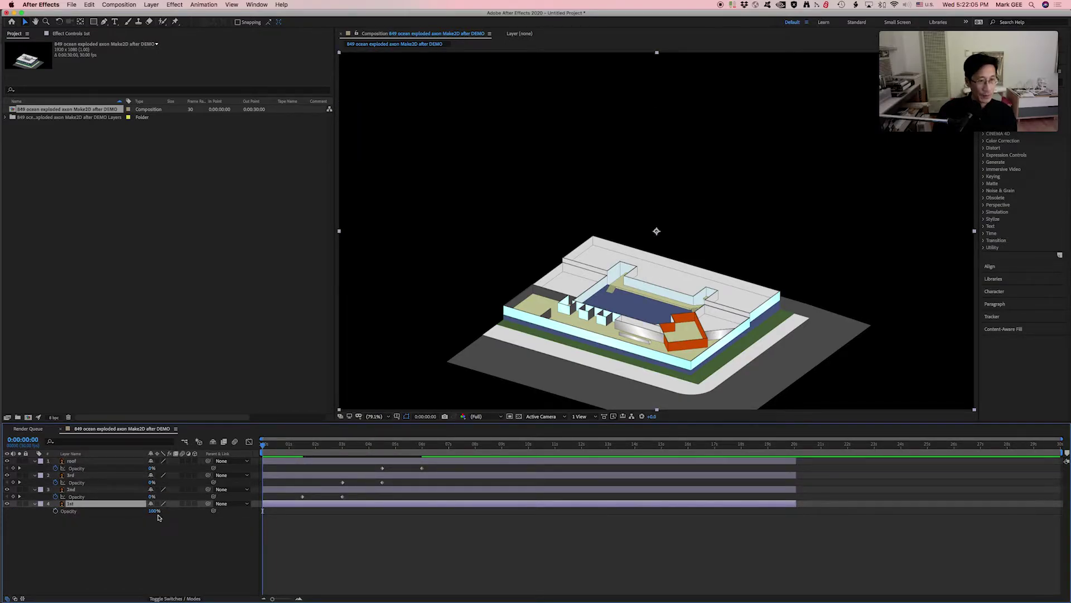
drag(153, 511, 54, 515)
click(55, 511)
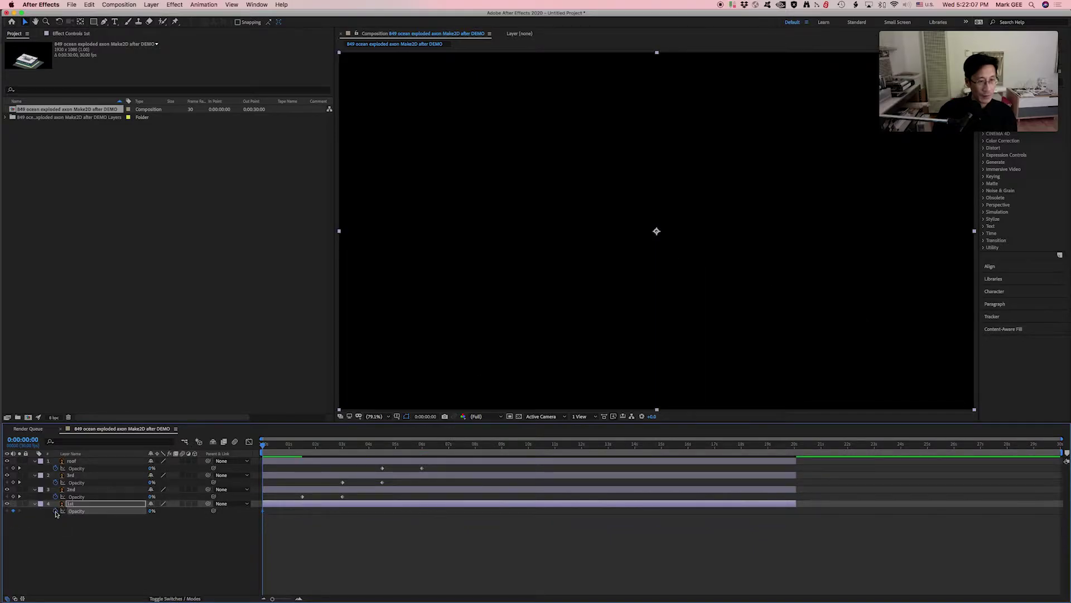
drag(264, 446, 304, 452)
drag(151, 513, 241, 521)
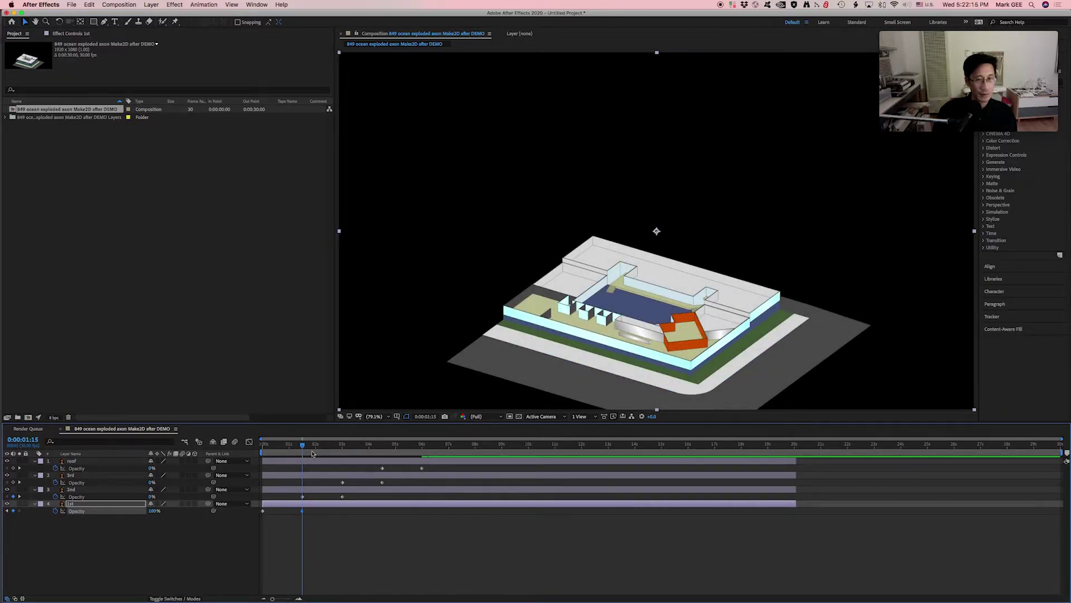
drag(303, 447, 238, 456)
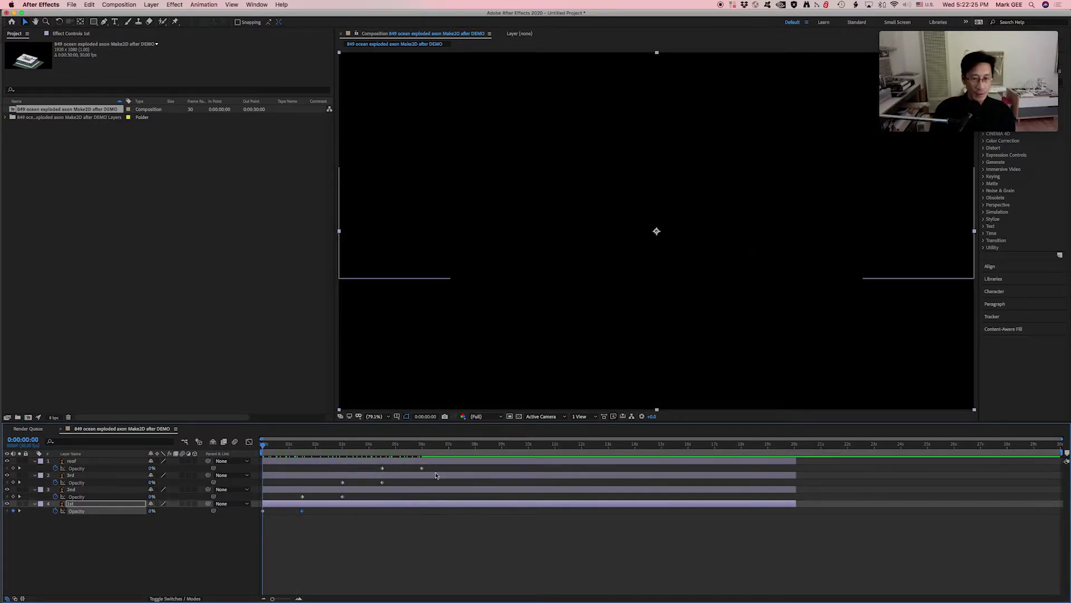
- Delay the opacity keyframes of the three upper layers by half a second so the 2nd layer's fade begins at 0:00:02:00
drag(439, 468, 316, 498)
click(316, 445)
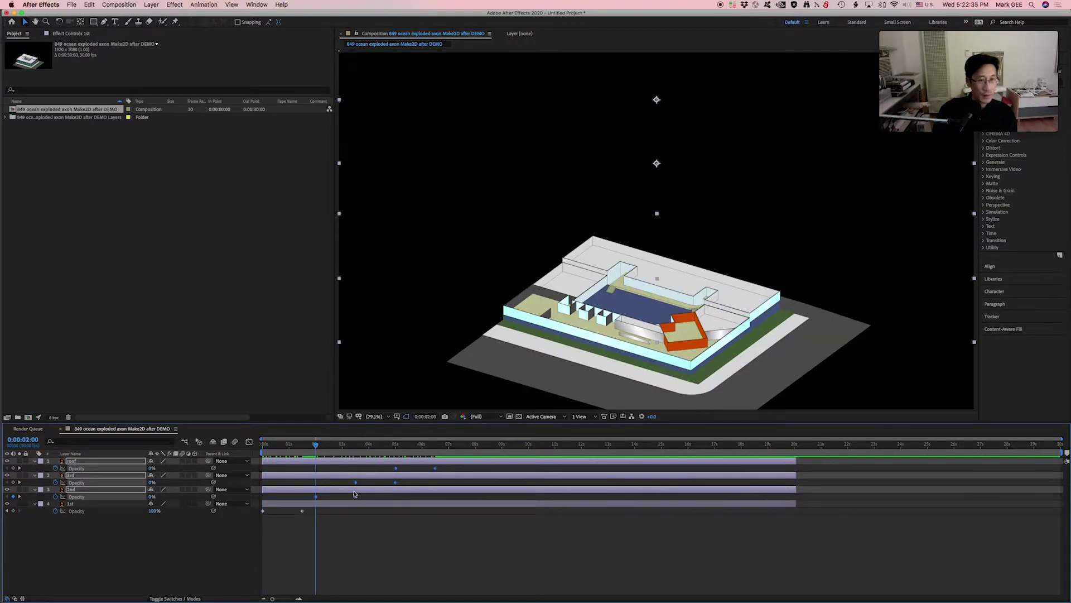
- Delay the 3rd layer's opacity fade to begin at 0:00:04:00 and the roof's fade to begin at about 0:00:06:00
drag(316, 447, 369, 447)
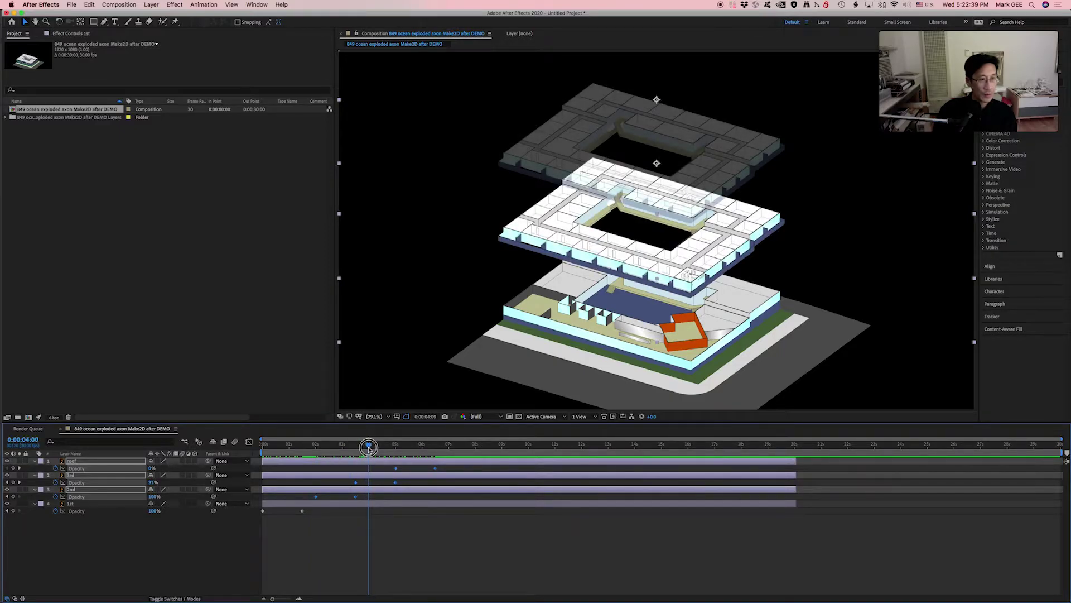
click(425, 484)
drag(442, 484, 422, 469)
click(462, 470)
click(409, 467)
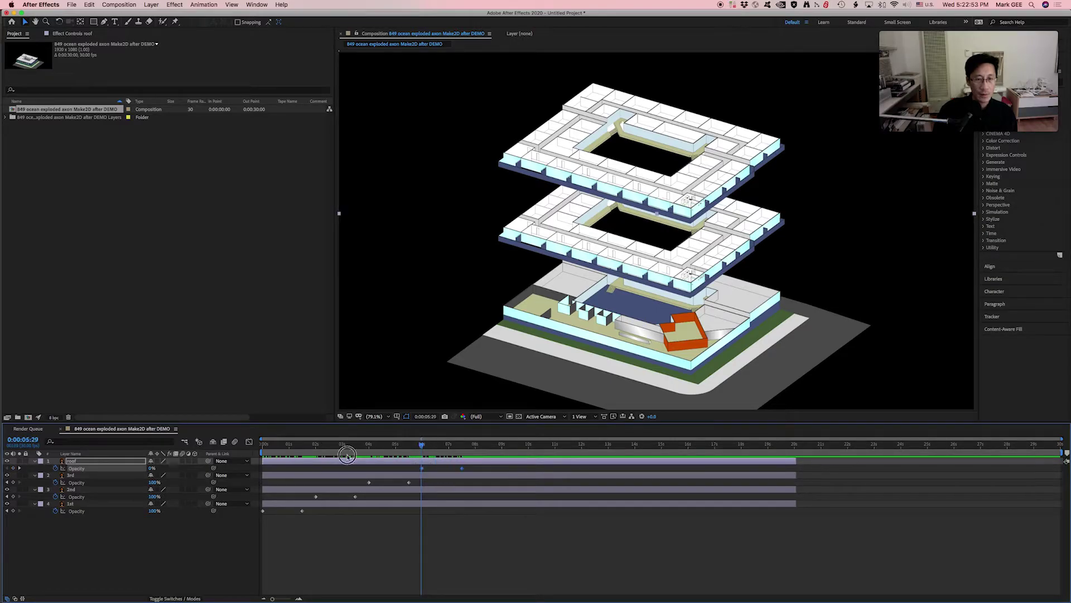
- Play the composition from its first frame to review the staggered fade-ins of all floors and the roof
key(Home)
key(space)
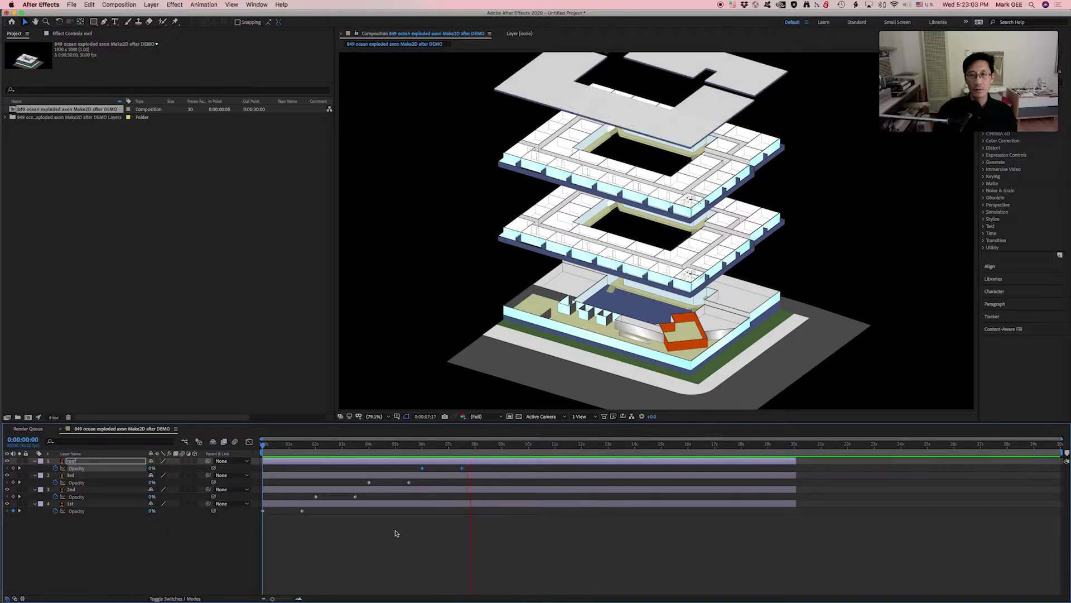
key(space)
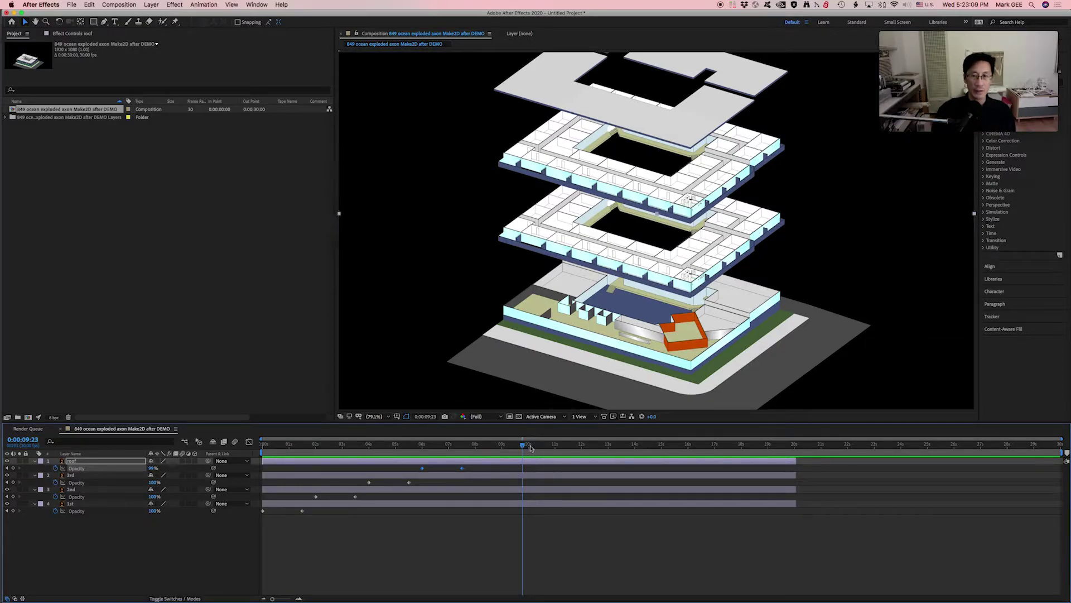
- Queue the single frame at 0:00:07:15, with all floors and the roof visible, for export as a still image
drag(530, 448, 451, 451)
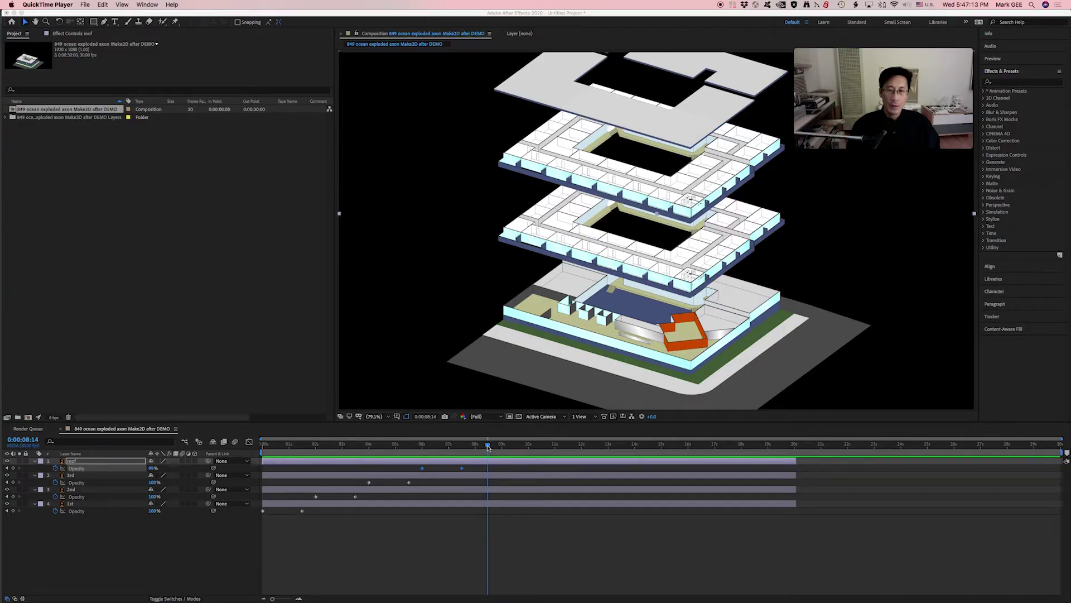
click(443, 445)
drag(443, 445, 464, 444)
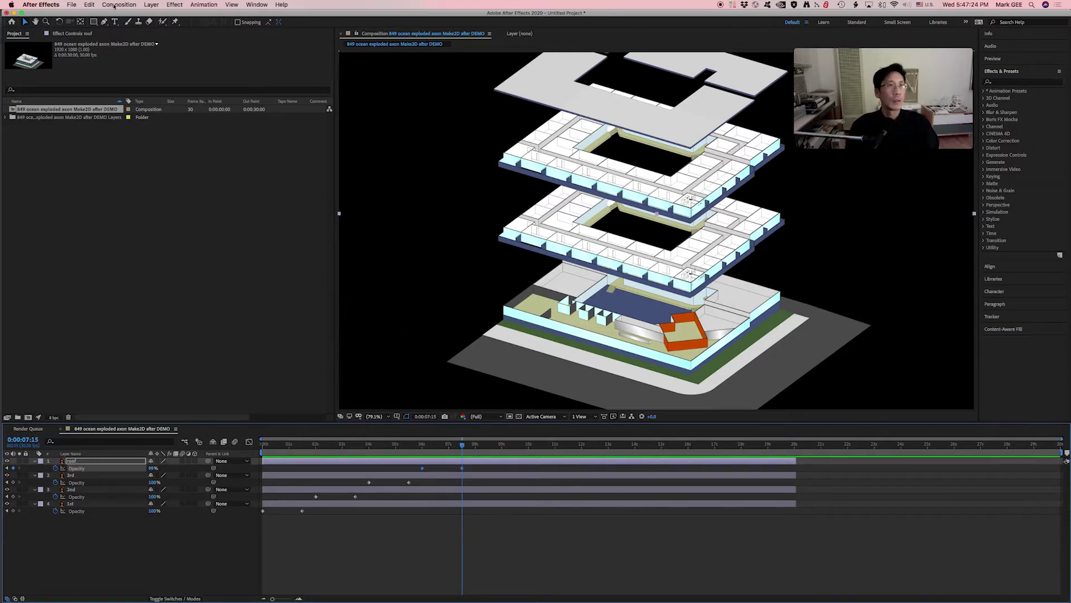
click(124, 4)
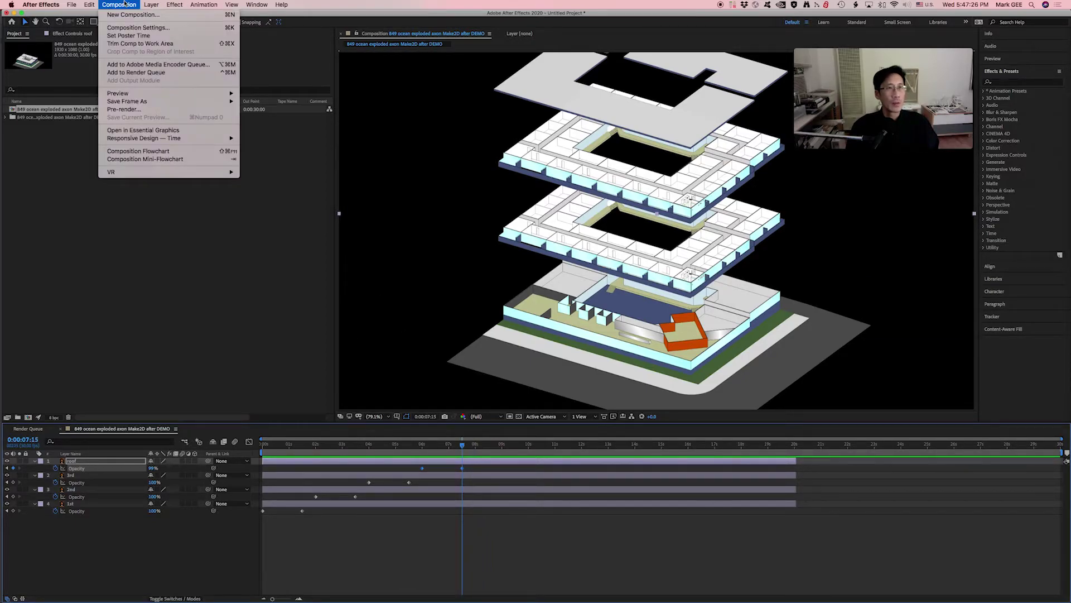
mouse_move(144, 103)
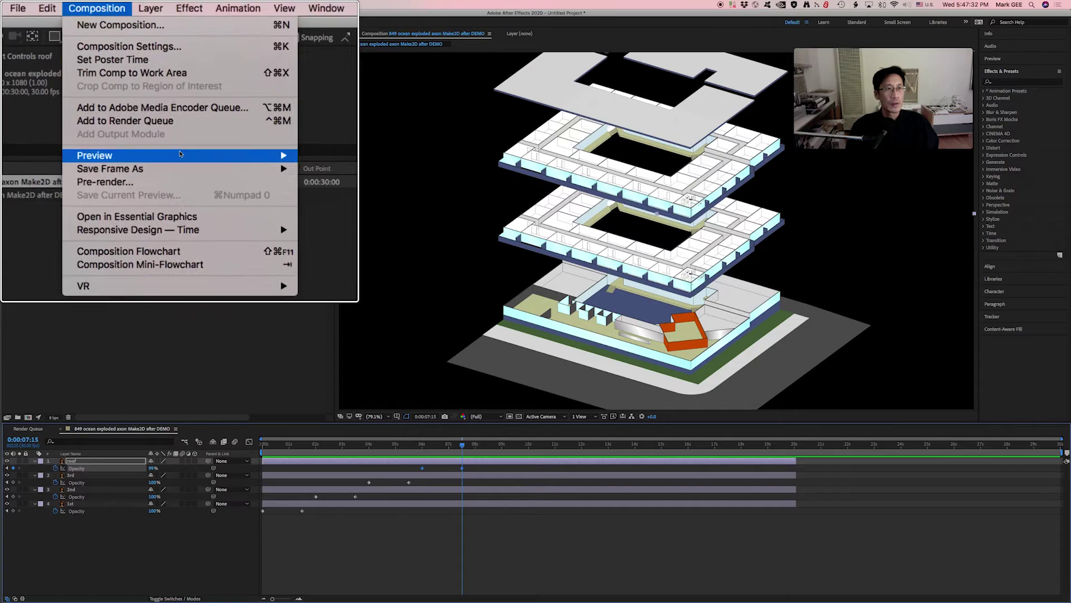
mouse_move(272, 171)
click(266, 151)
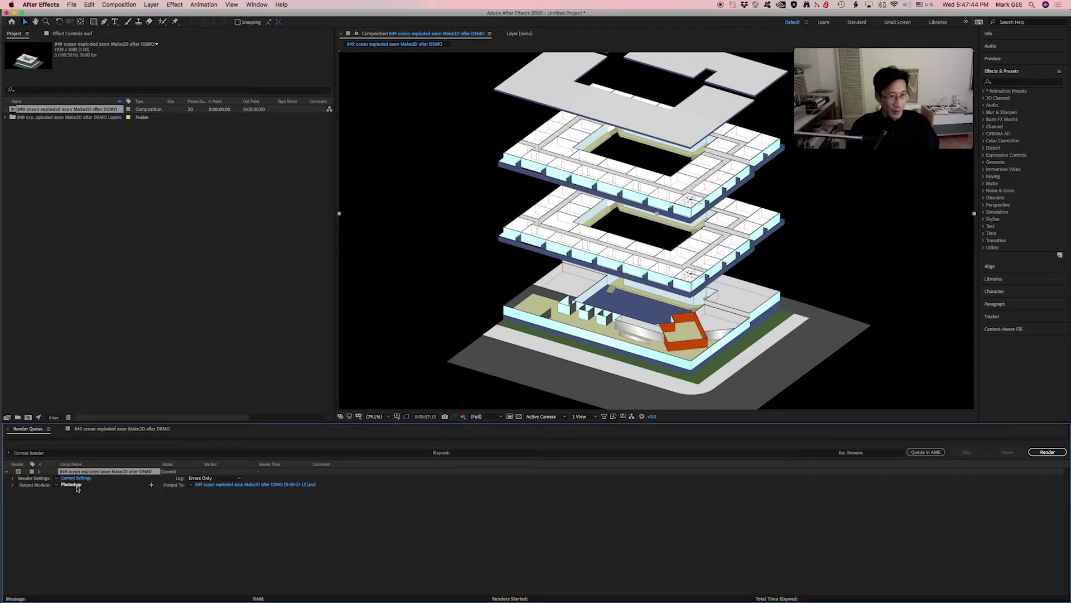
- Set the queued frame's output format to PNG Sequence with RGB + Alpha channels, check its destination and render it
click(77, 485)
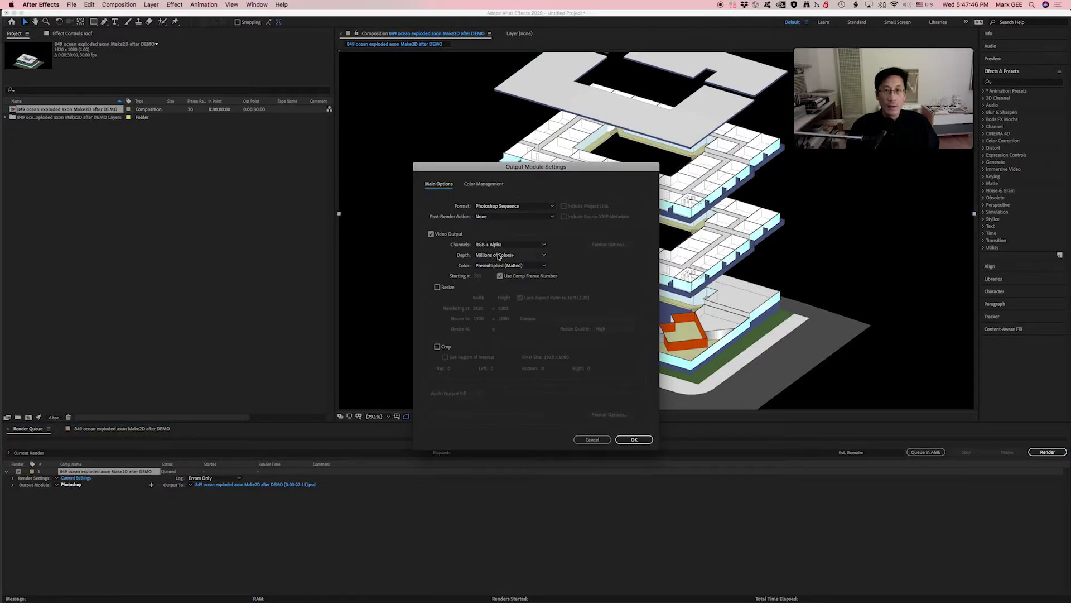
click(548, 212)
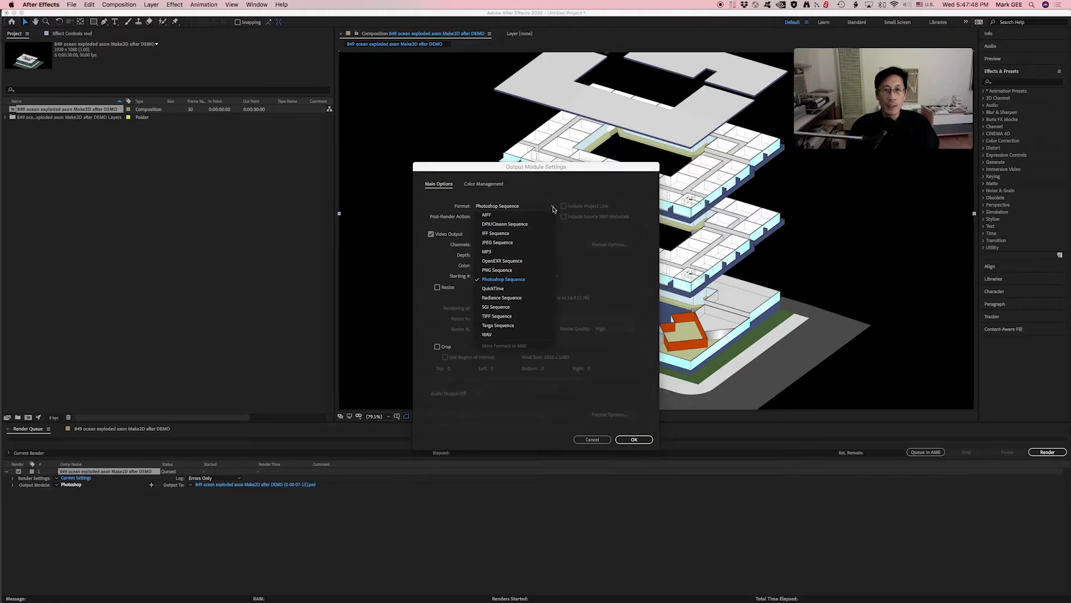
click(501, 274)
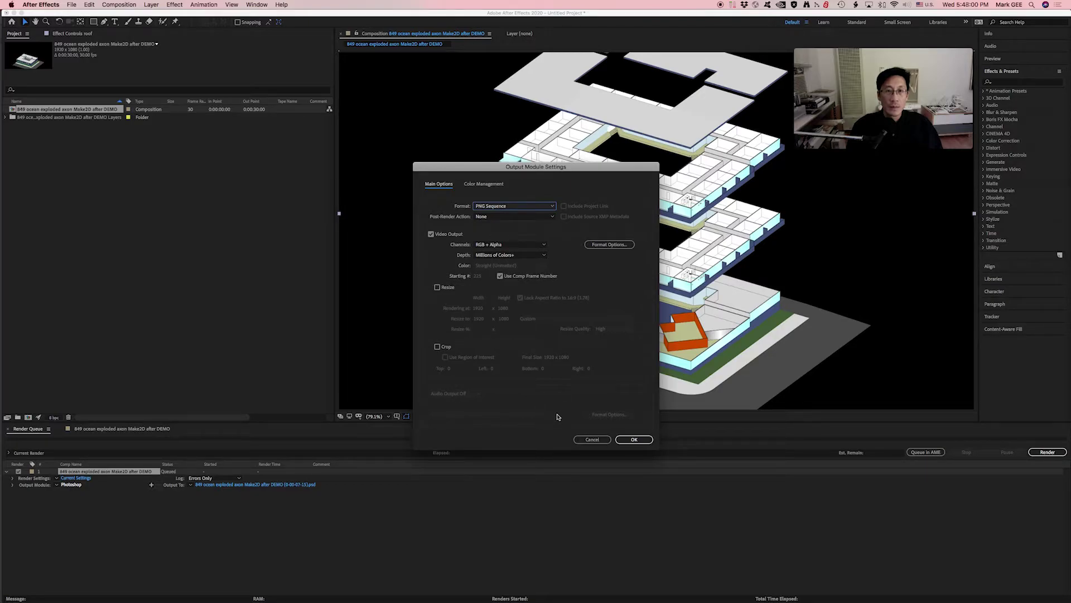
click(625, 441)
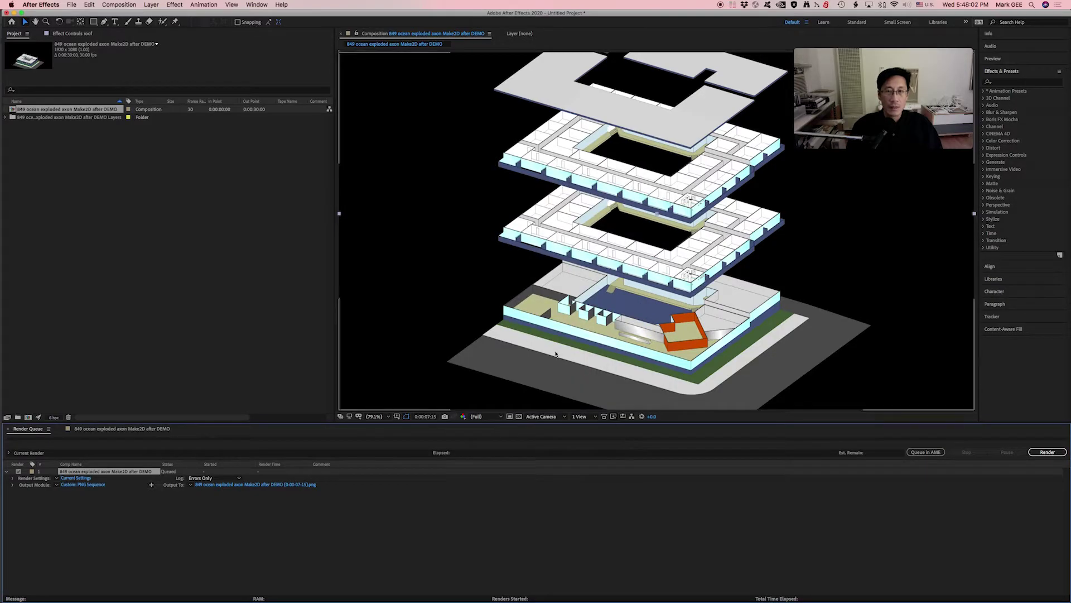
click(243, 486)
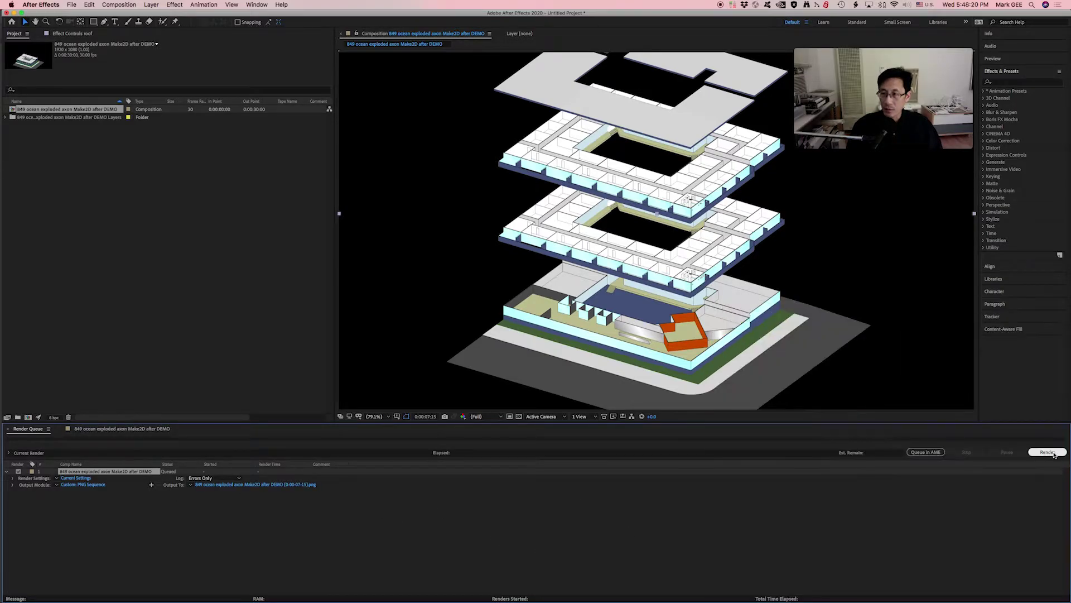
click(1047, 452)
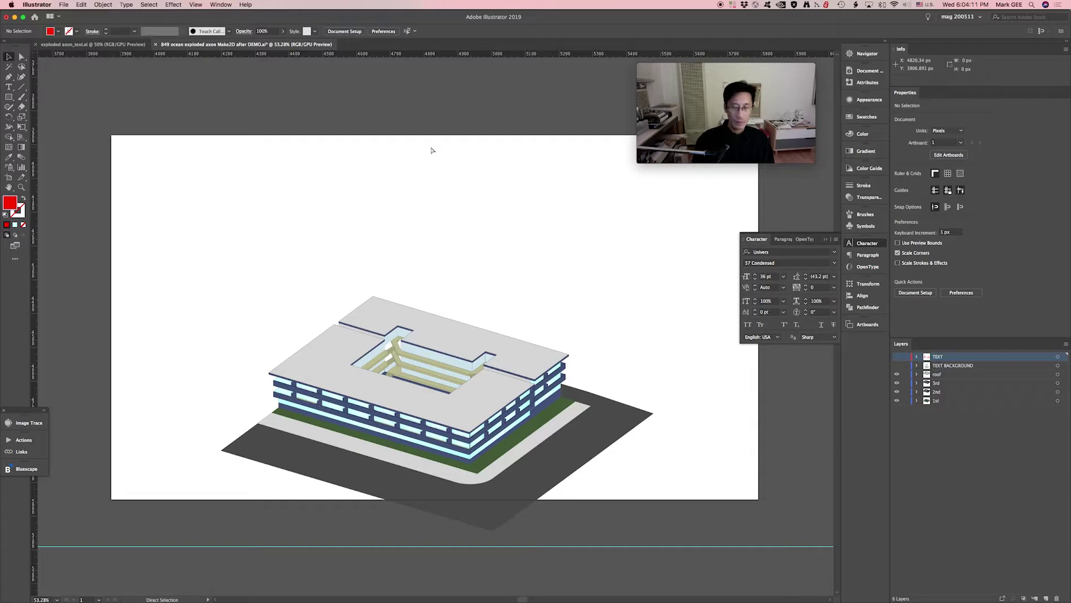
- In Illustrator, create a new document from the Web-Large preset at 1920 x 1080 px
key(super+n)
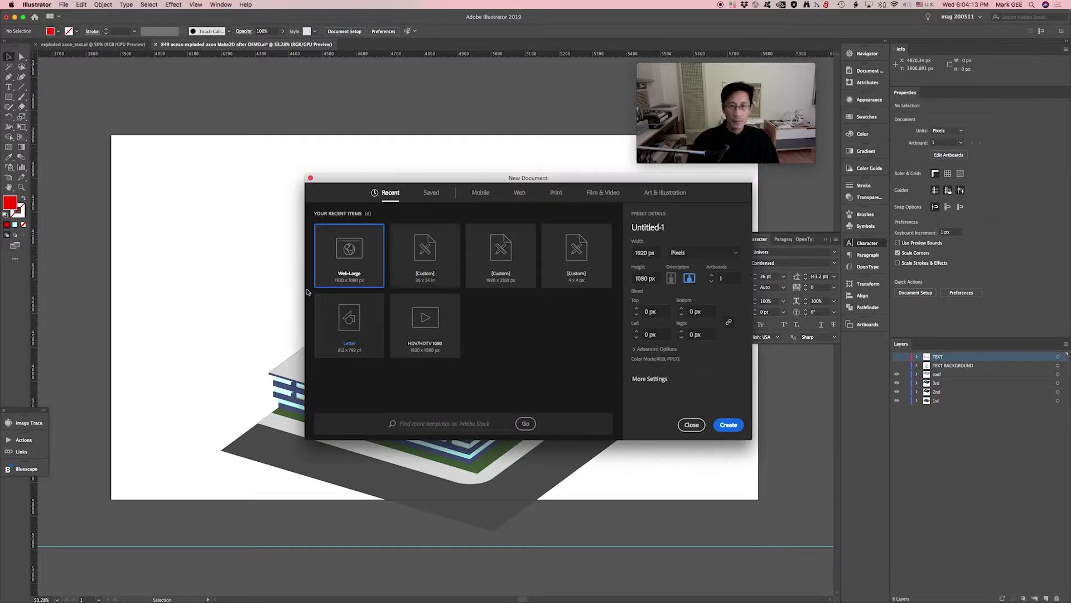
click(587, 262)
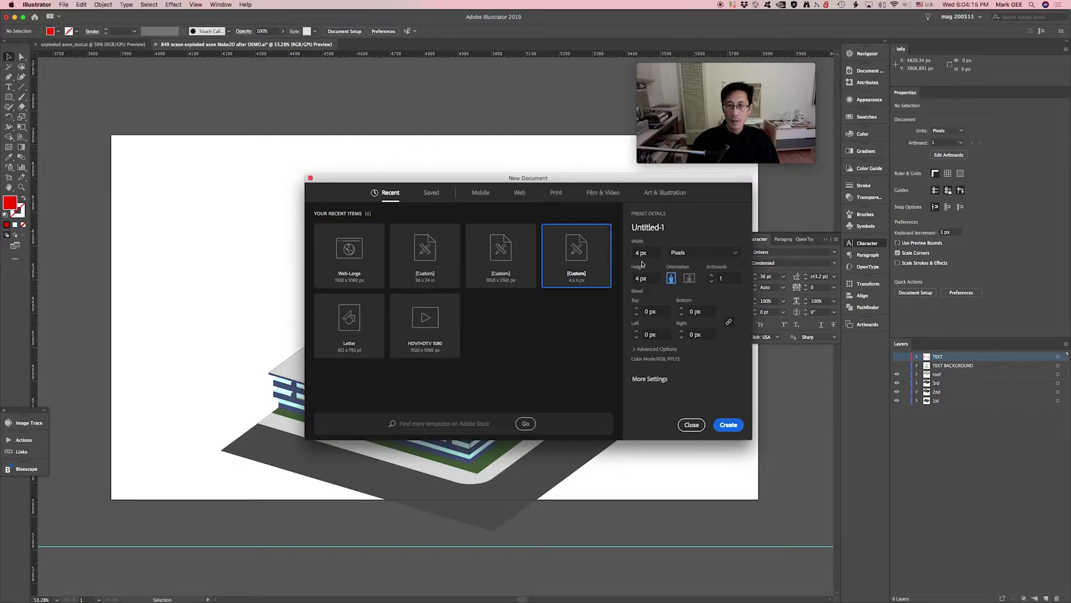
click(341, 256)
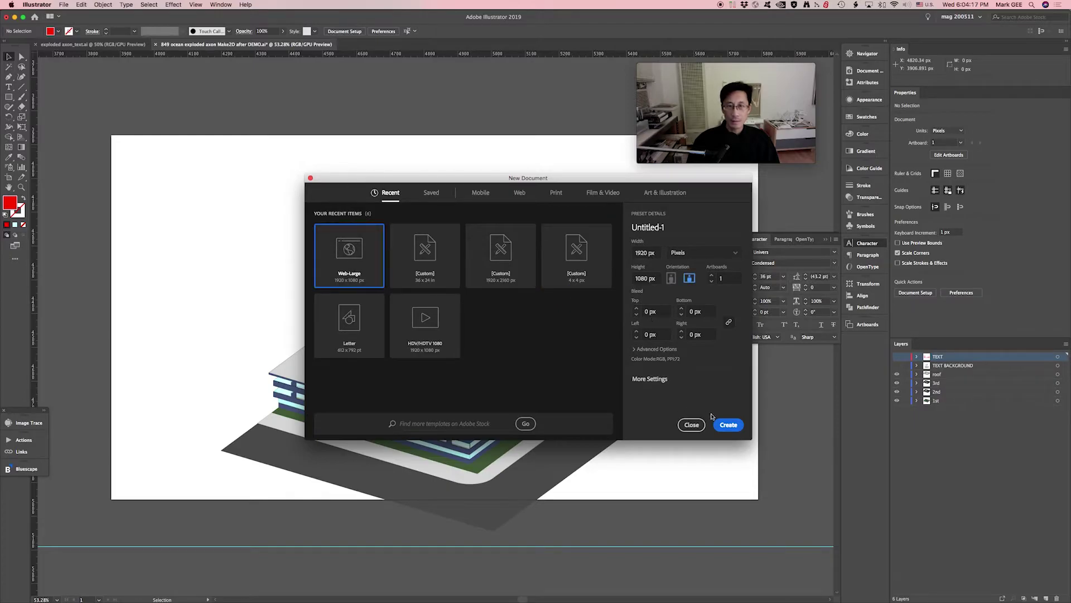
click(730, 427)
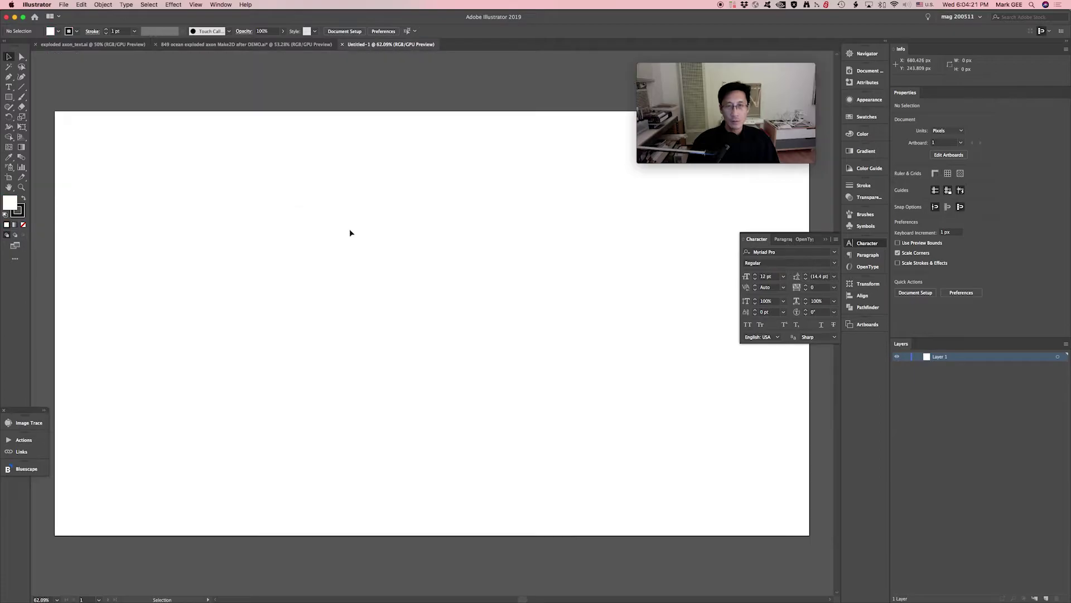
- Place the exported "849 ocean exploded axon Make2D after DEMO (0-00-07-15).png" from the Version 2 folder in Finder into the new document
key(super+Tab)
key(super+Tab)
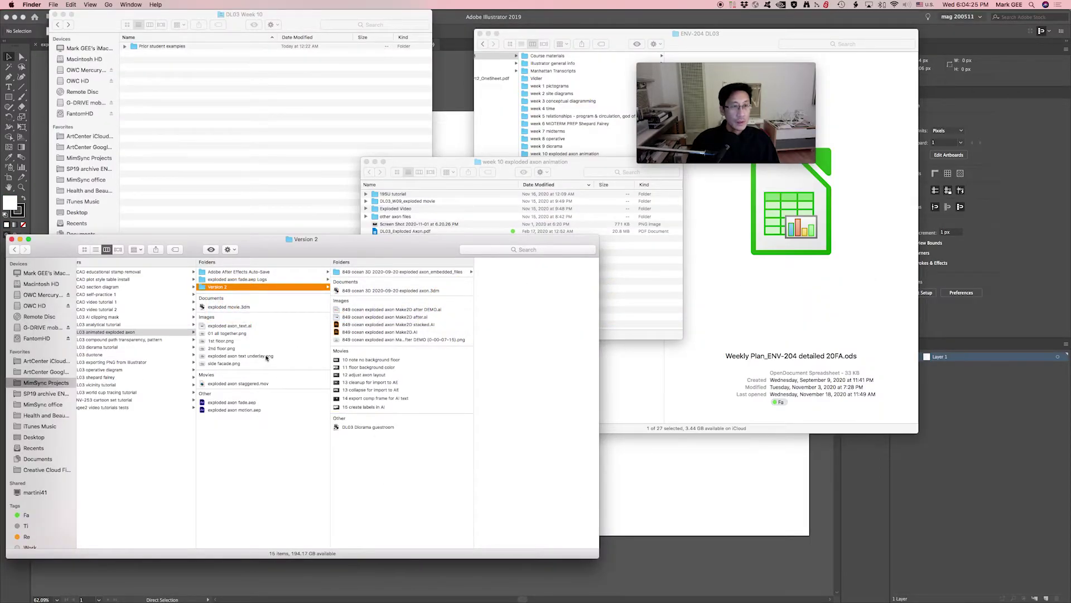
click(400, 340)
drag(397, 341, 633, 470)
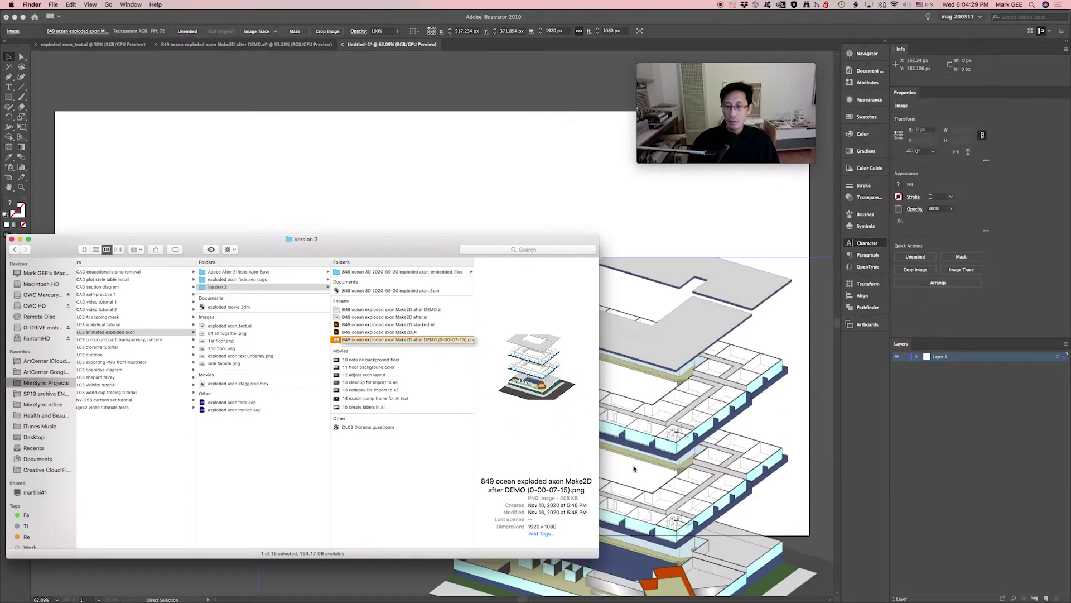
- Align the placed frame image exactly with the artboard at X 0 px and Y 0 px
click(582, 352)
drag(582, 351, 333, 240)
key(super+minus)
key(super+minus)
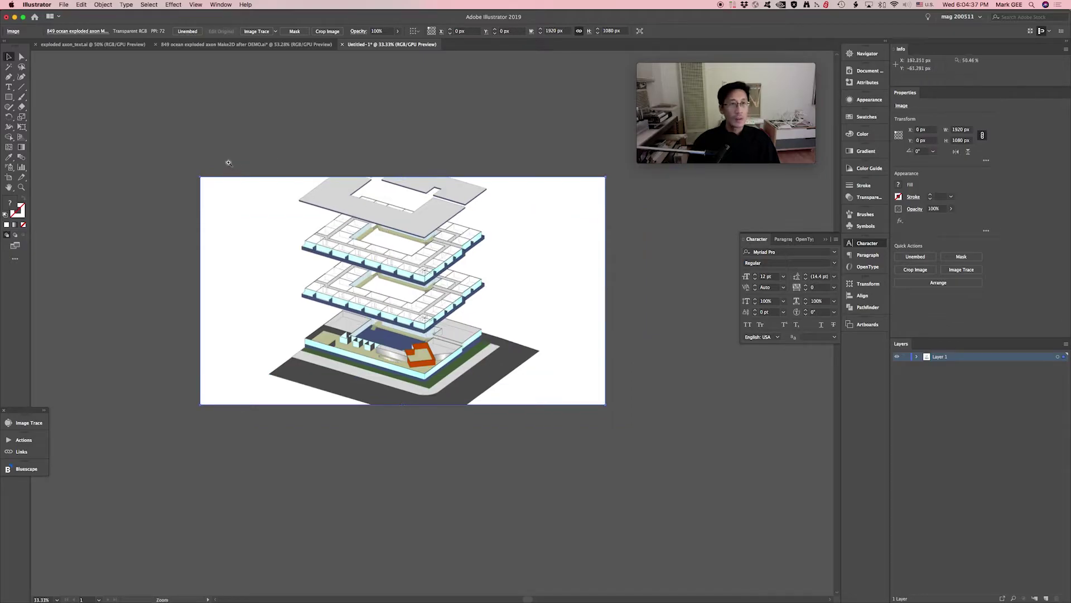
key(super+0)
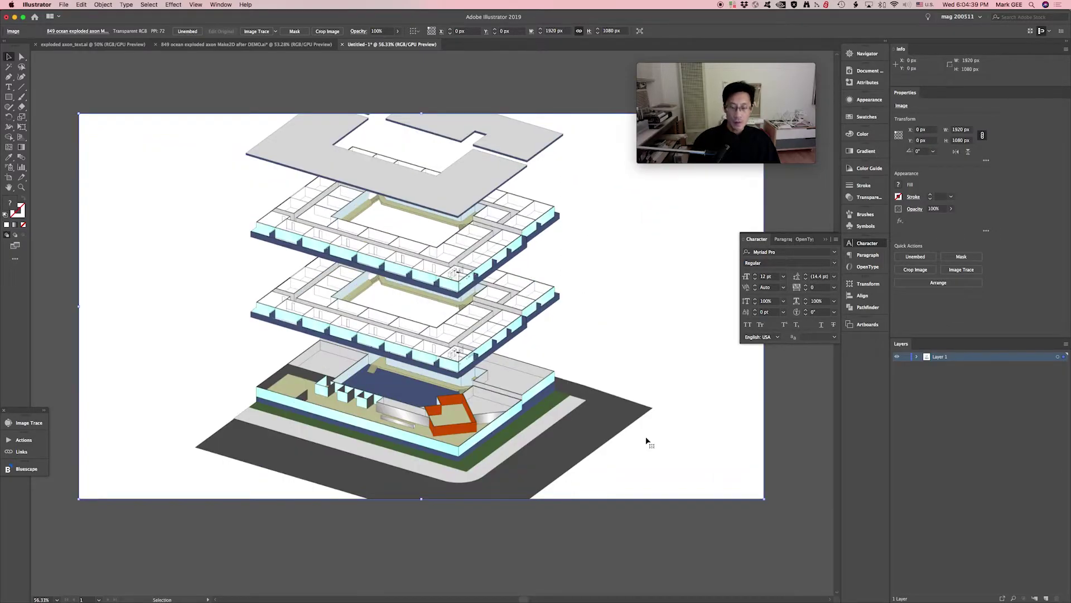
drag(730, 393, 743, 411)
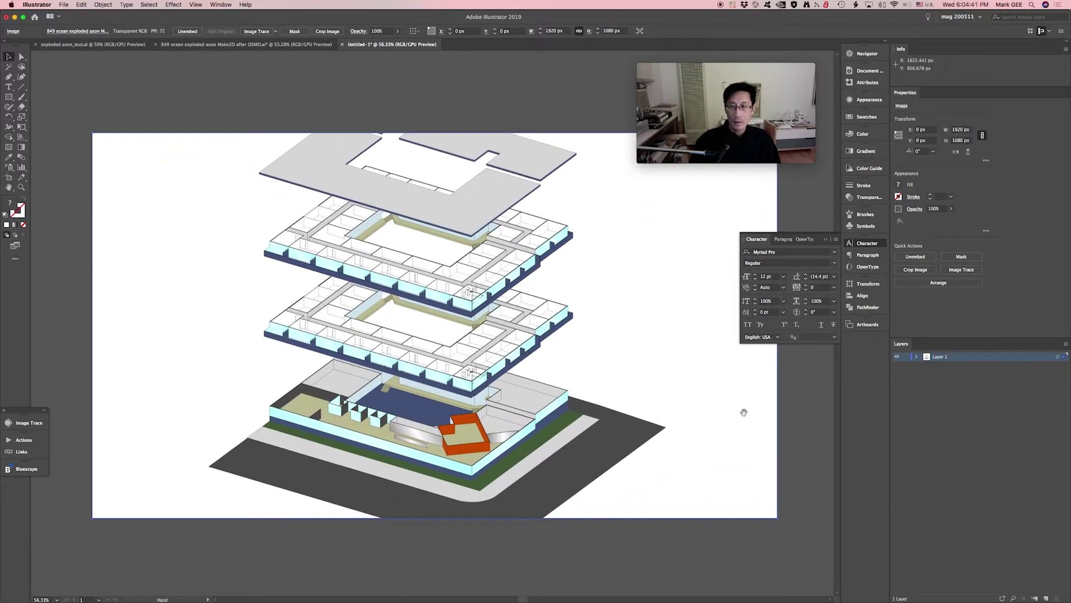
- Lock the layer holding the placed image and rename it BACKGROUND
click(907, 357)
double_click(938, 358)
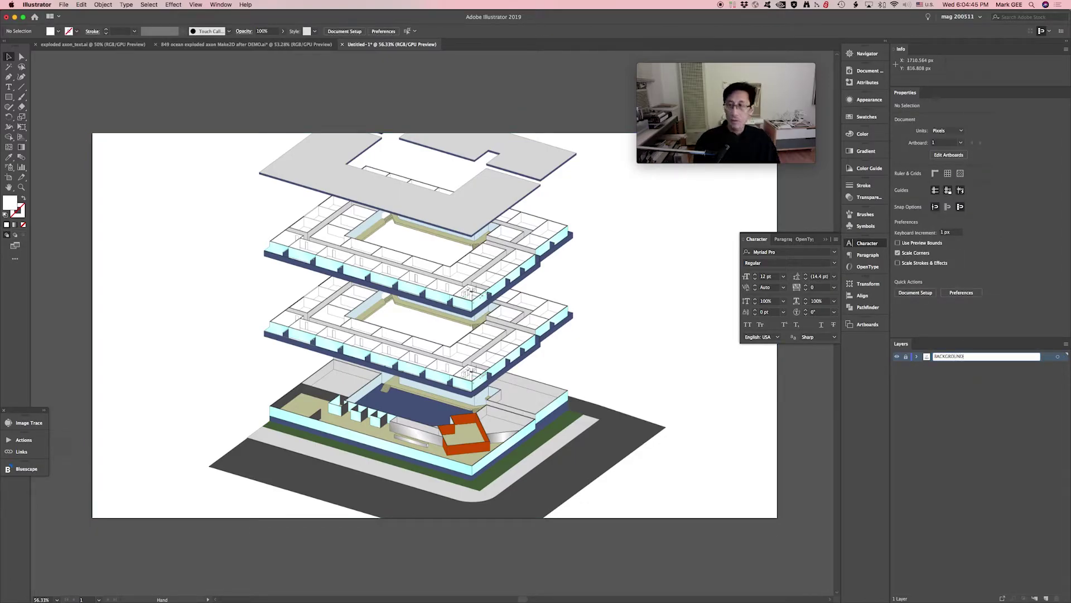
key(Return)
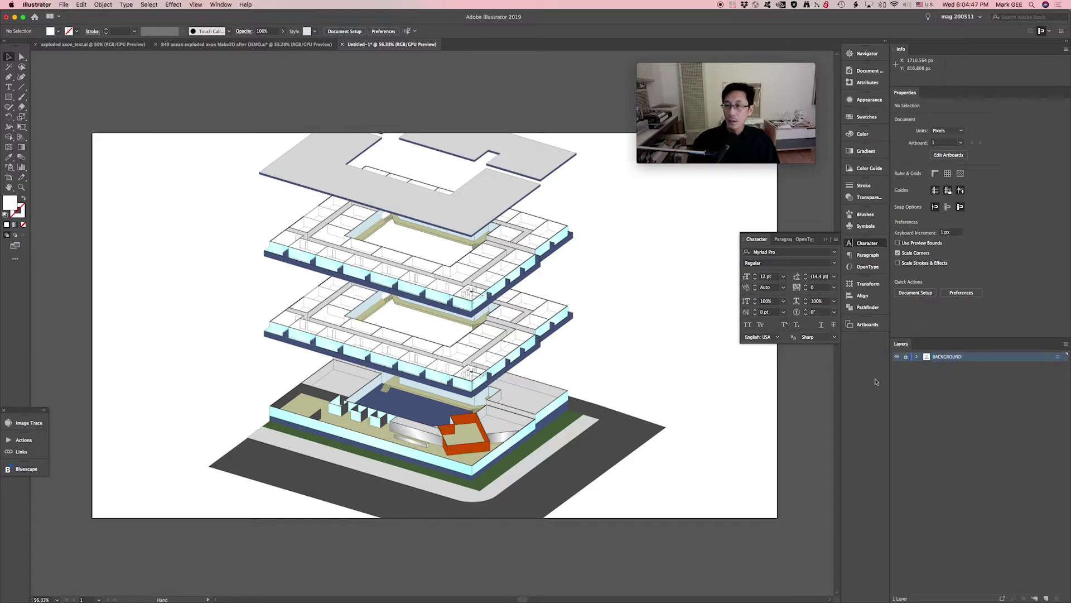
- Add a new layer above BACKGROUND and name it TEXT
click(1045, 598)
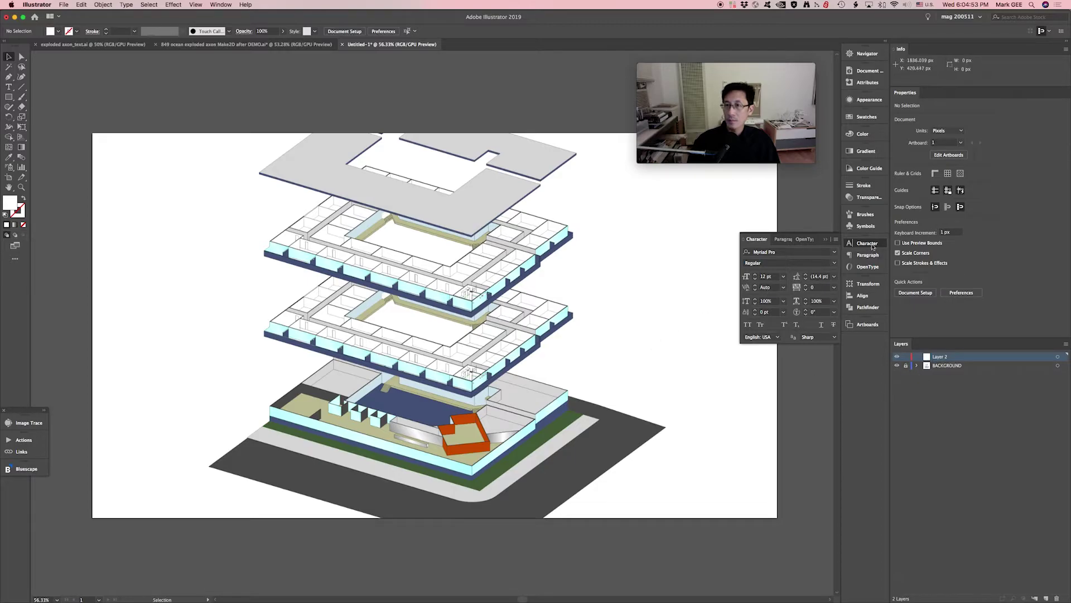
click(795, 270)
double_click(938, 358)
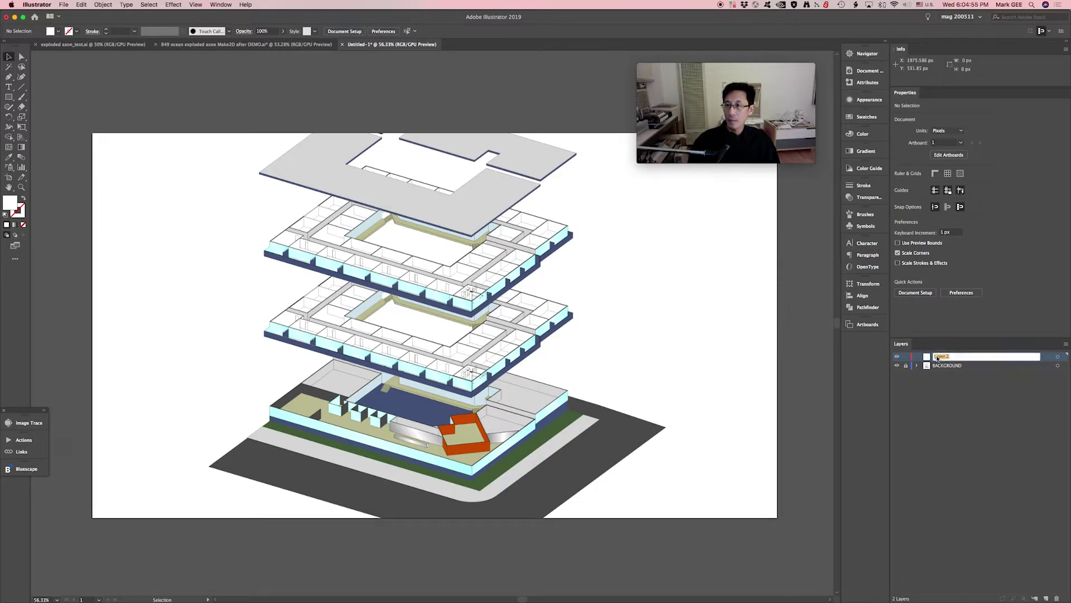
key(Return)
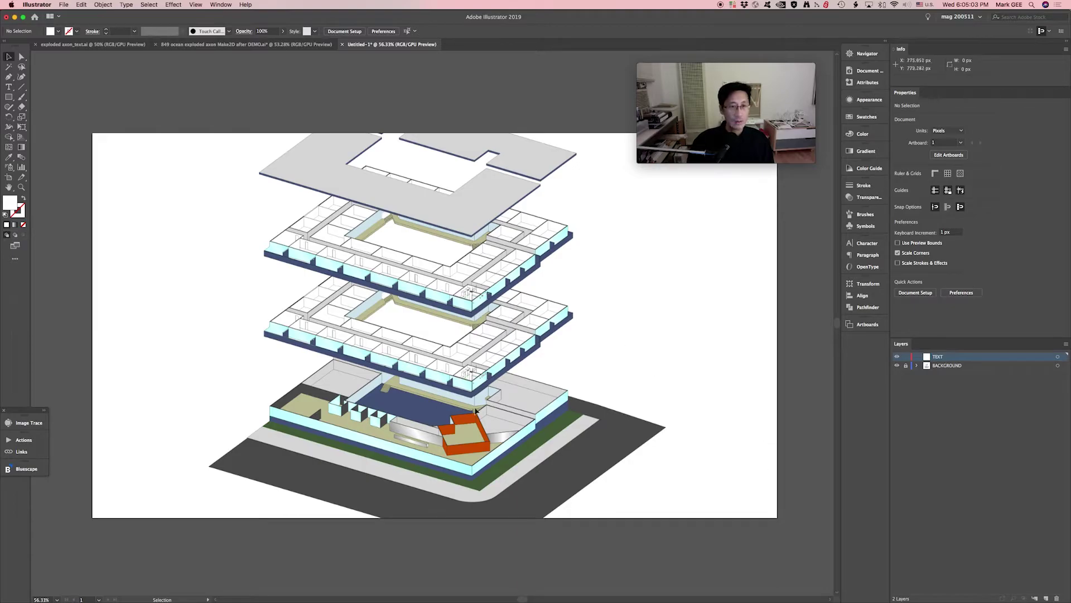
- Add an area text box about 230 x 34 px beside the first floor, reading "LOBBY"
key(t)
drag(131, 430, 212, 441)
key(BackSpace)
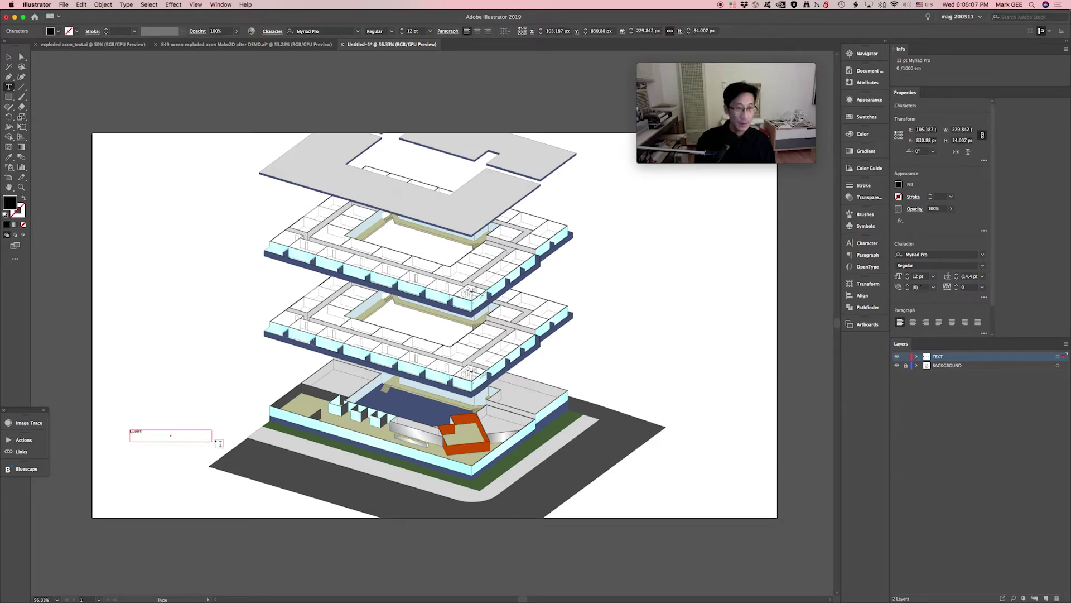
key(Escape)
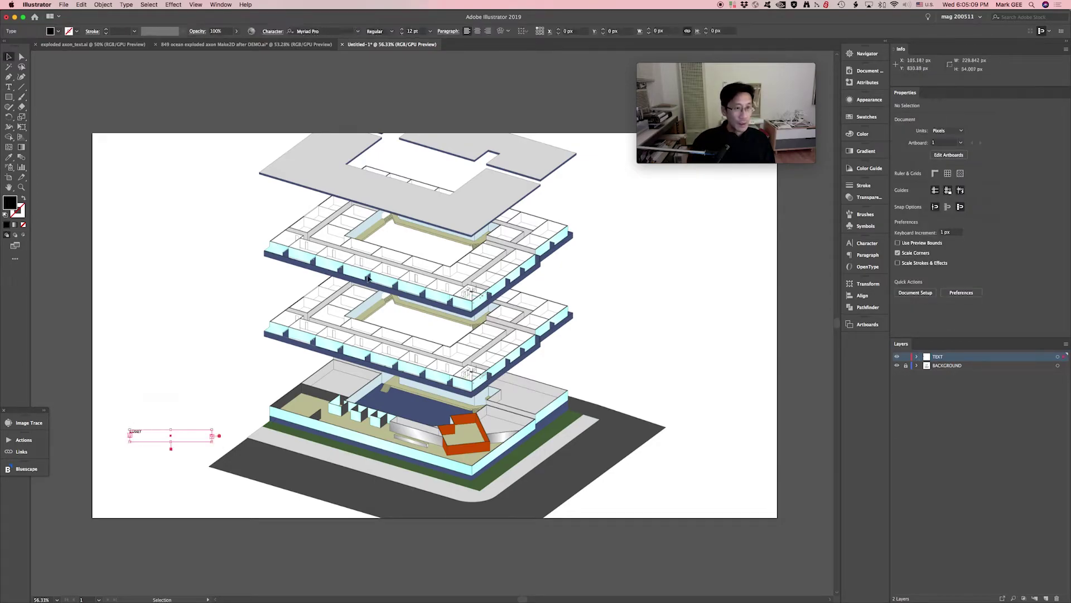
- Change the LOBBY label's font to Univers 57 Condensed
click(867, 243)
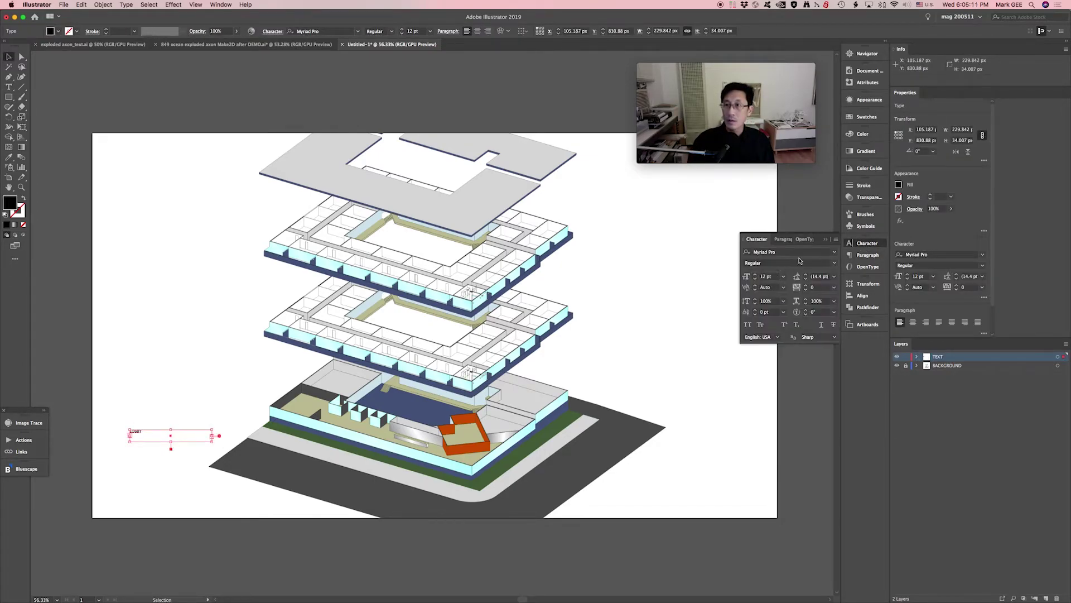
click(834, 256)
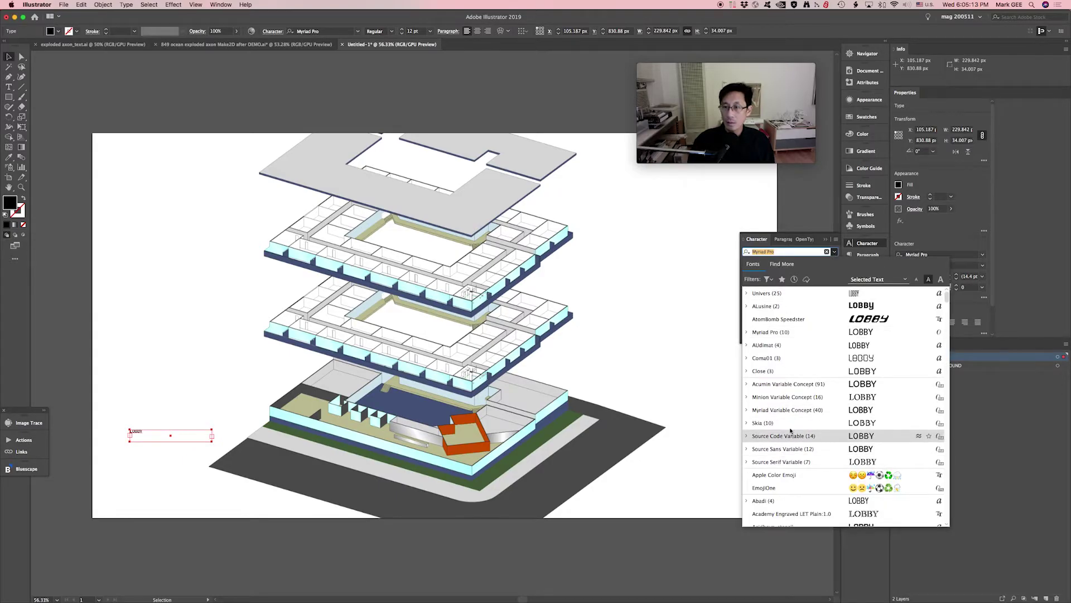
text(UNI)
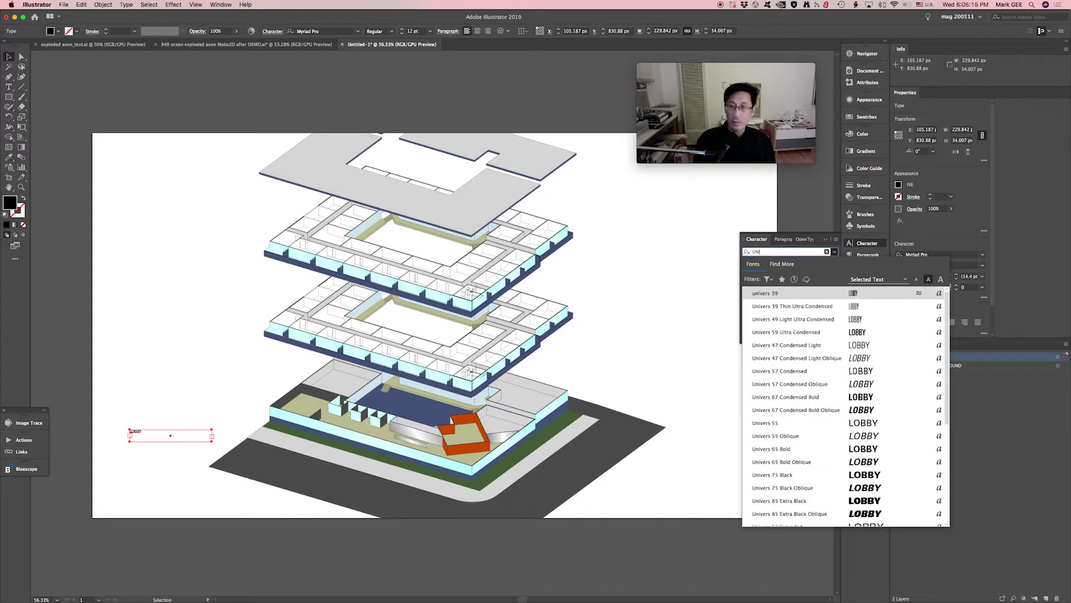
click(790, 375)
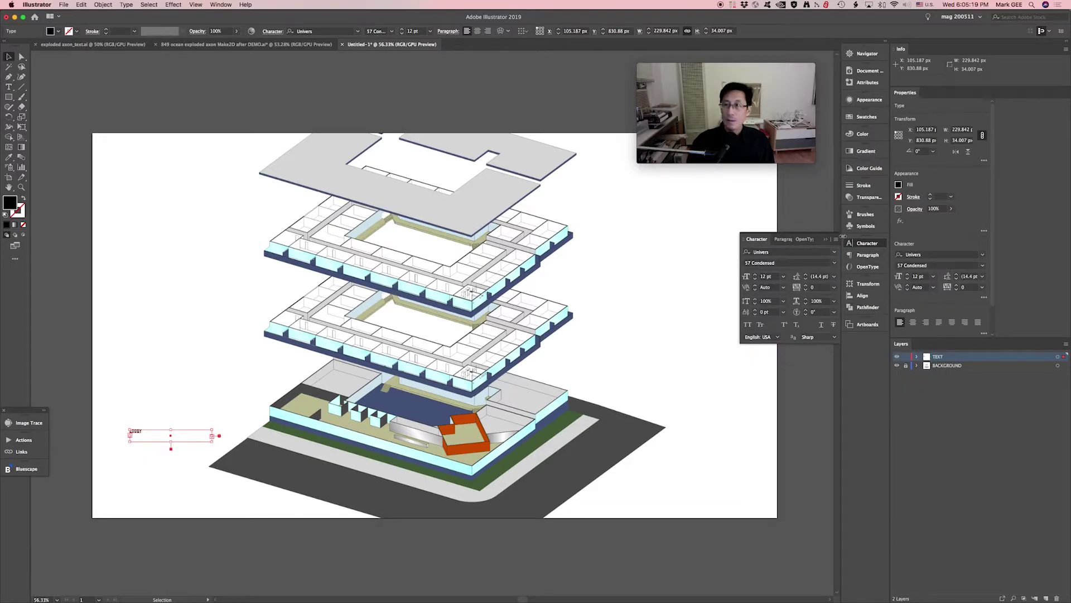
- Set the LOBBY label's font size to 36 pt and its text colour to red (ff0000)
click(933, 276)
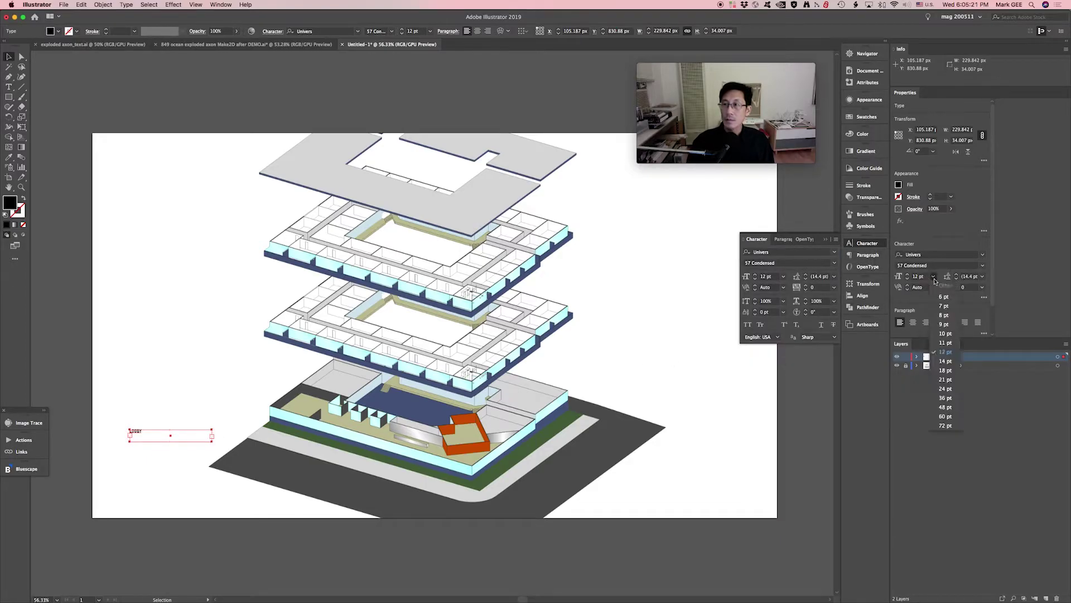
click(951, 399)
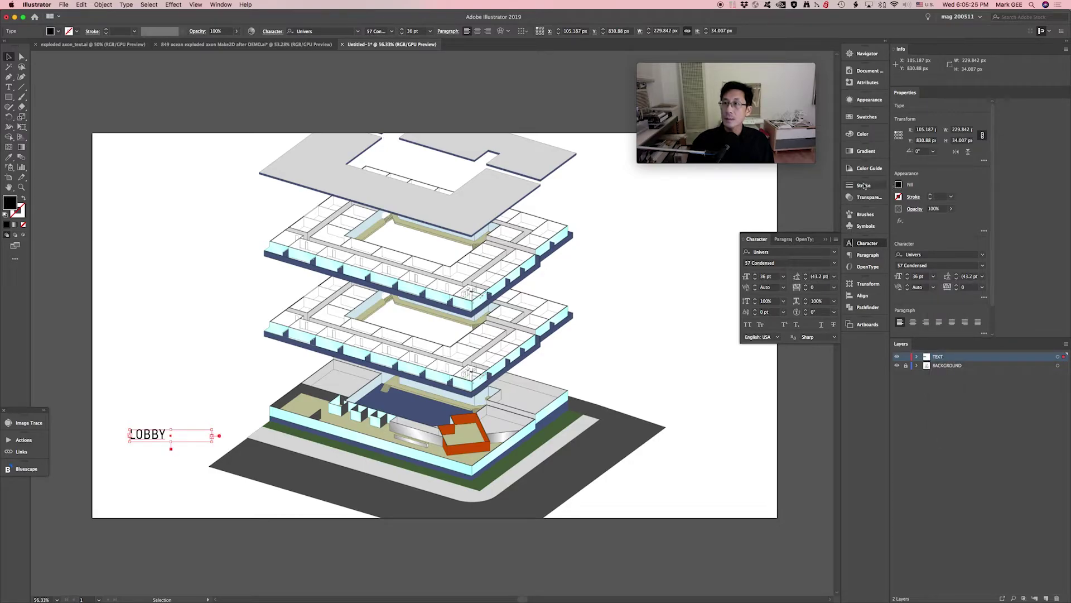
click(863, 135)
drag(799, 148, 840, 146)
click(197, 344)
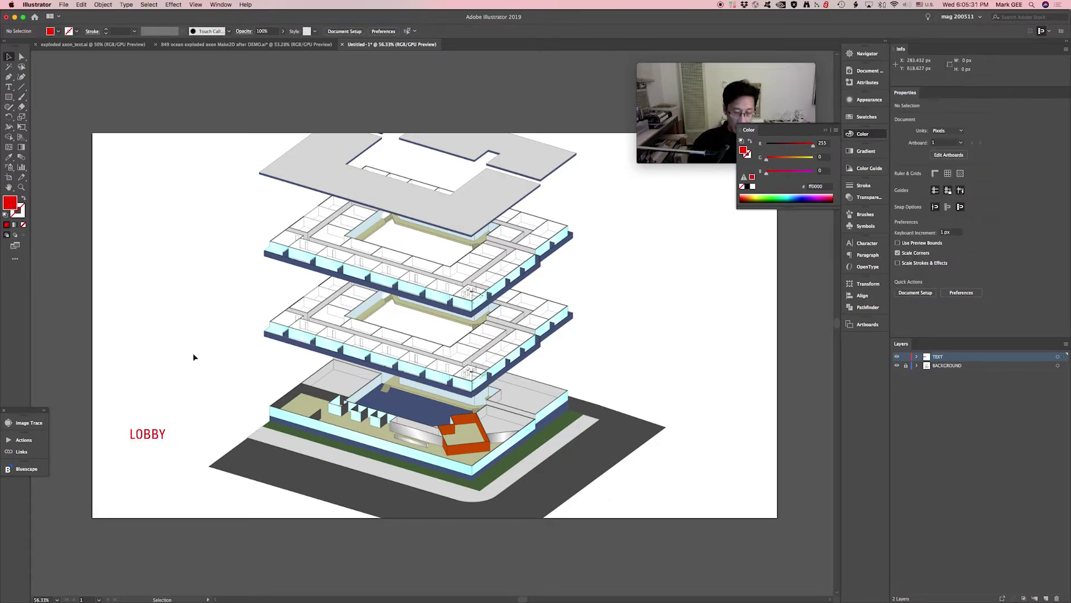
- Draw a horizontal leader line about 791 px long under the LOBBY label, ending on the lobby floor
key(l)
key(p)
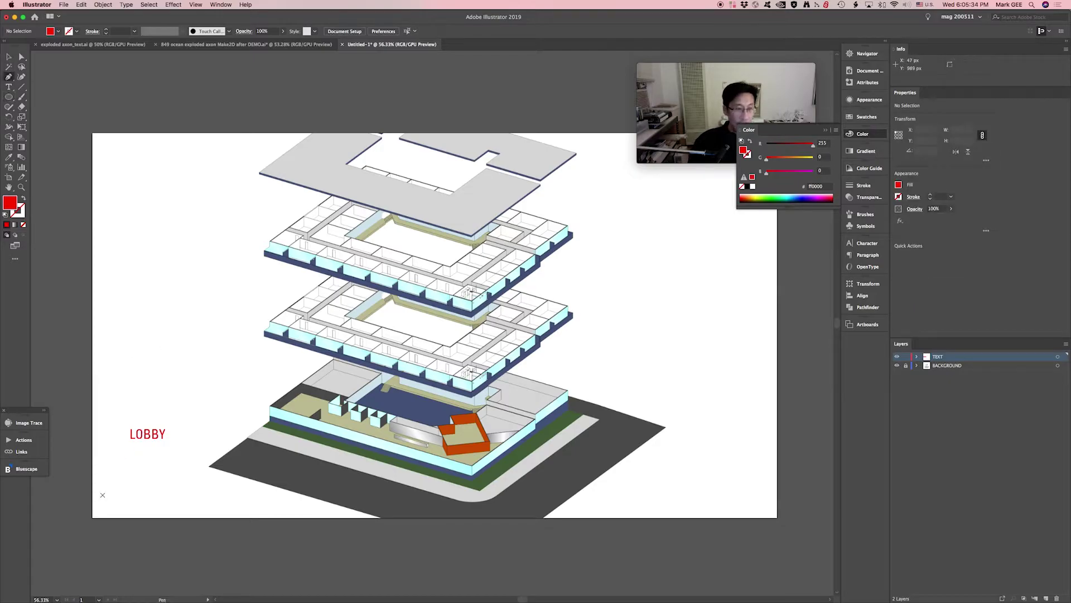
click(110, 444)
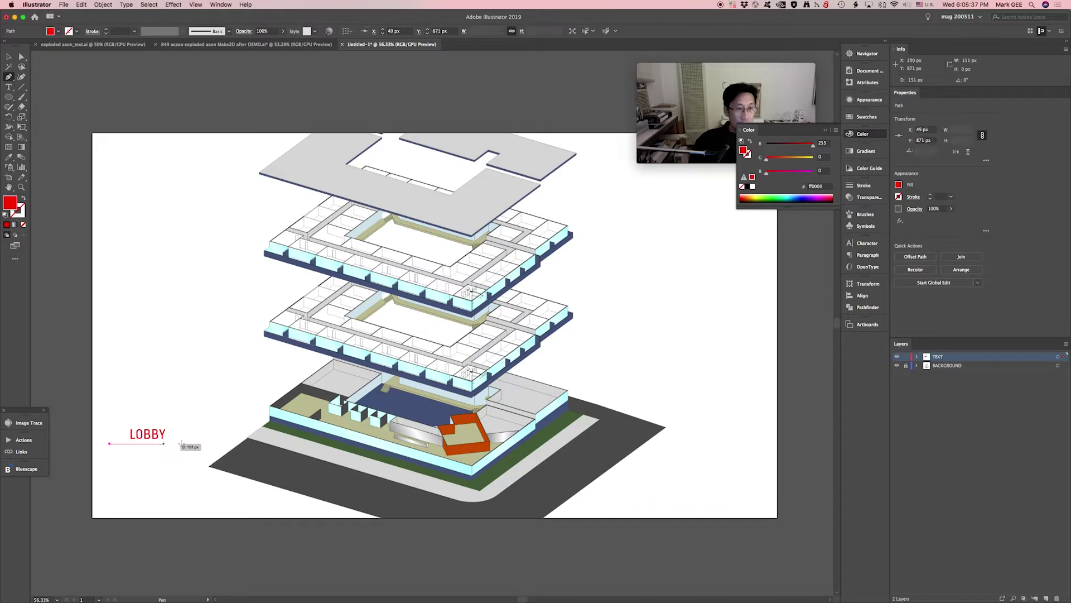
click(392, 443)
key(v)
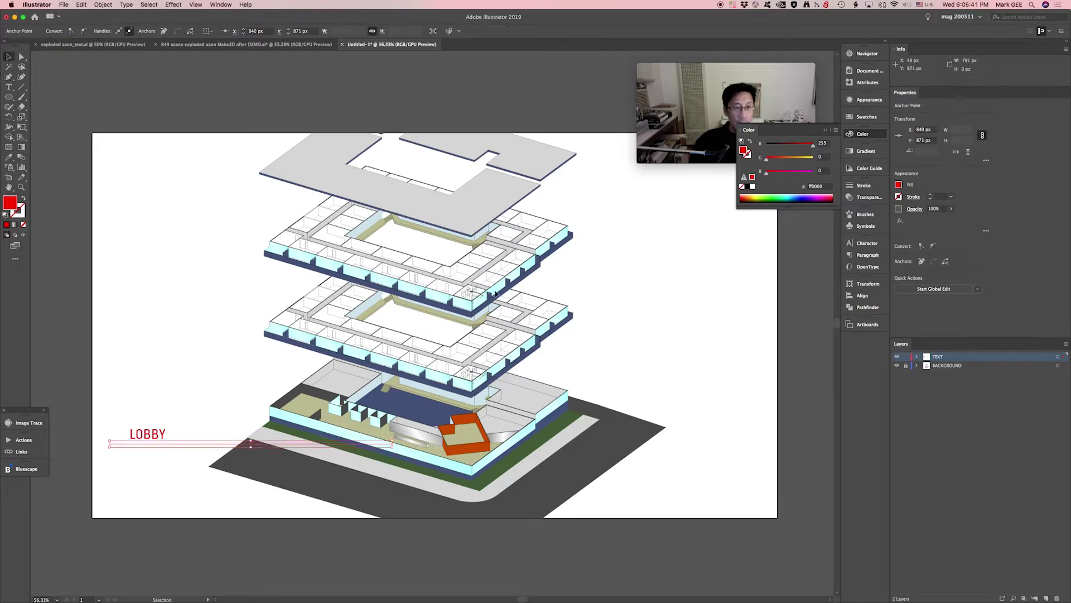
- Give the LOBBY leader line a 3 pt red stroke and no fill
click(865, 184)
click(806, 193)
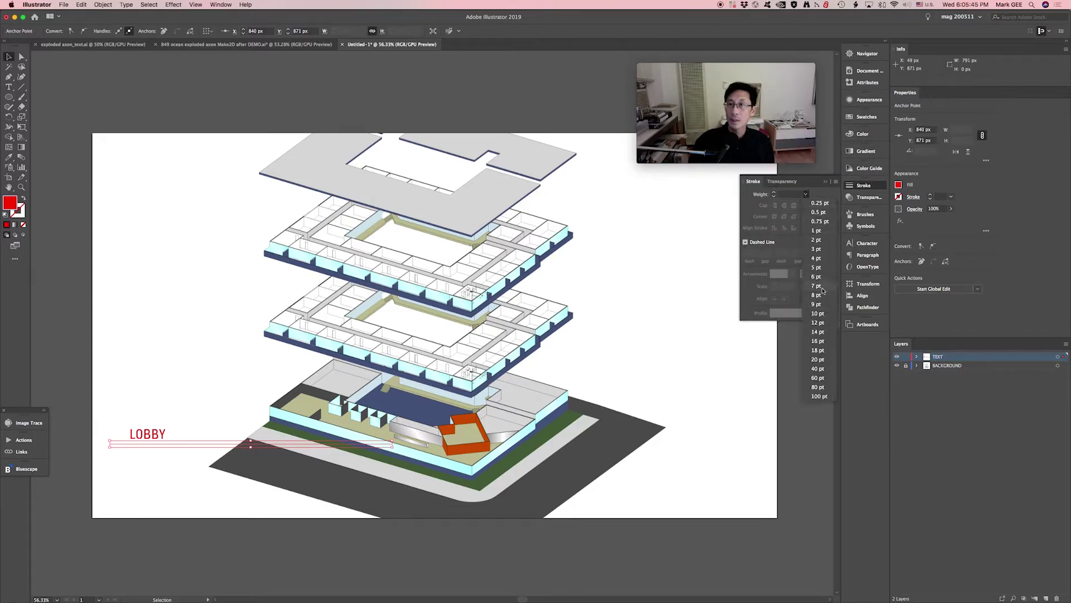
click(817, 249)
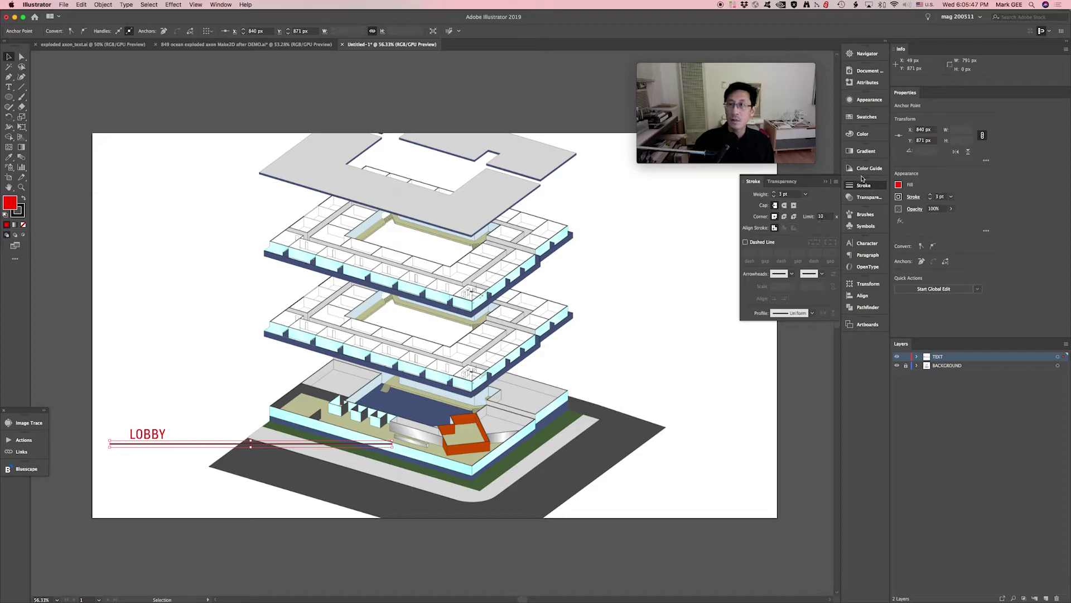
click(862, 134)
key(x)
click(809, 146)
key(x)
click(742, 186)
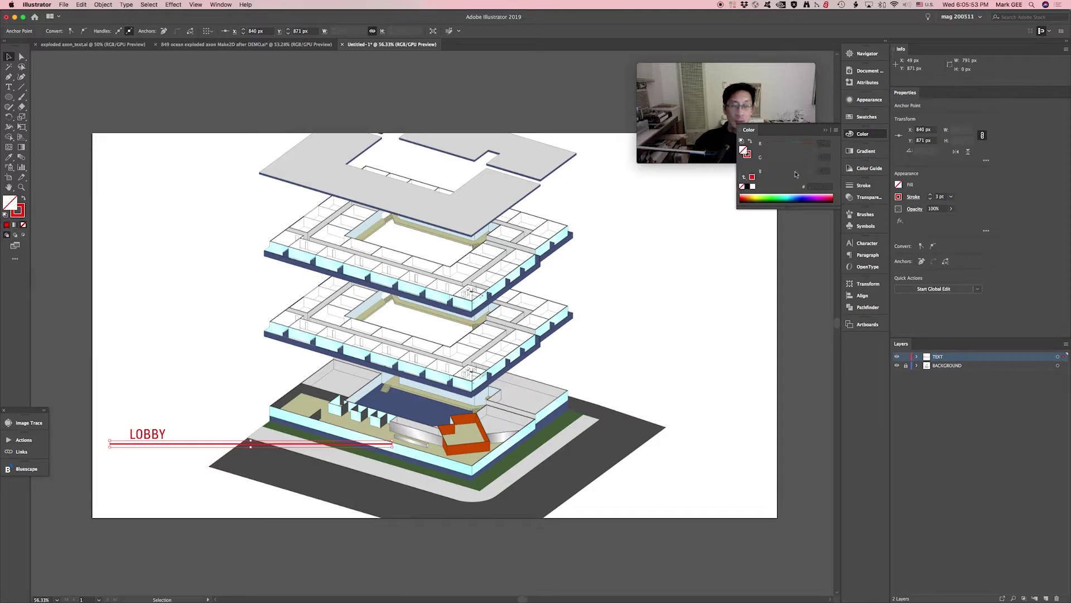
- Add the Arrow 21 dot to the building end of the leader line, scaled to 60%
click(864, 185)
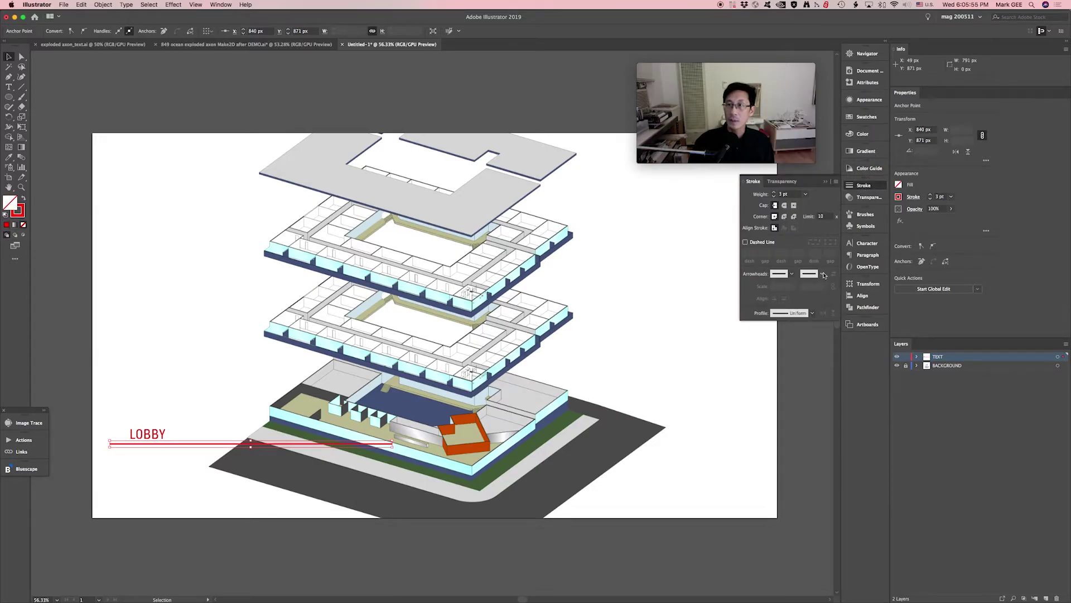
click(822, 274)
scroll(809, 346, down, 5)
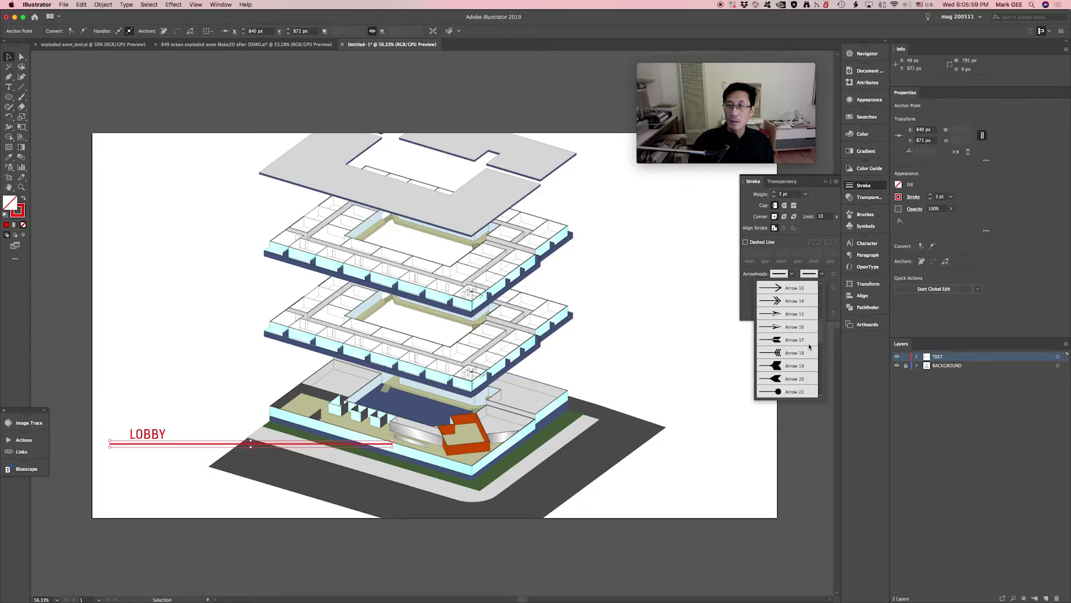
click(791, 391)
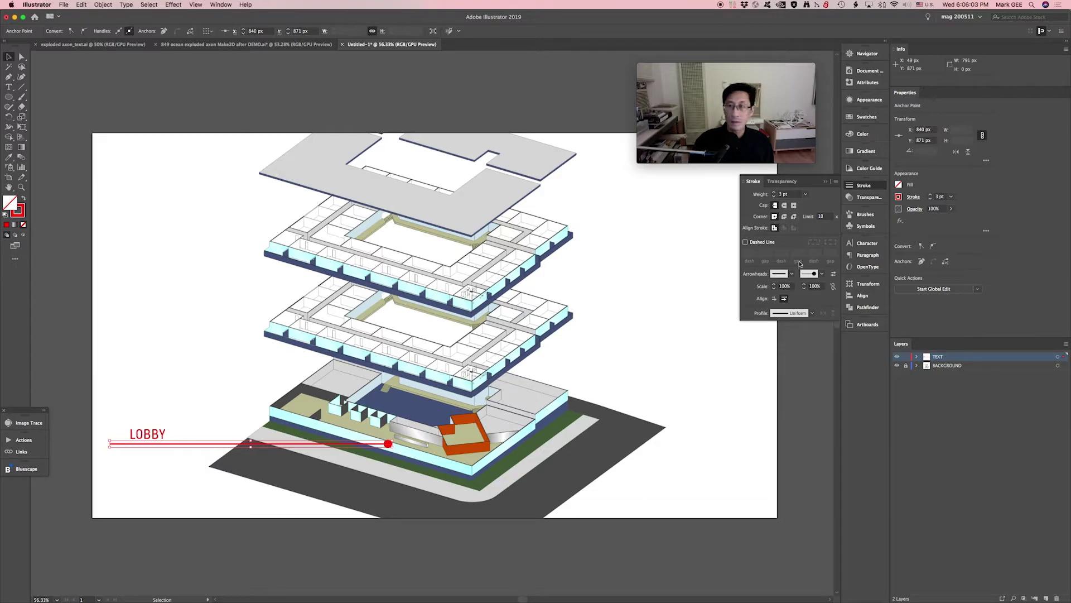
click(821, 285)
double_click(815, 286)
text(60)
key(Return)
click(192, 332)
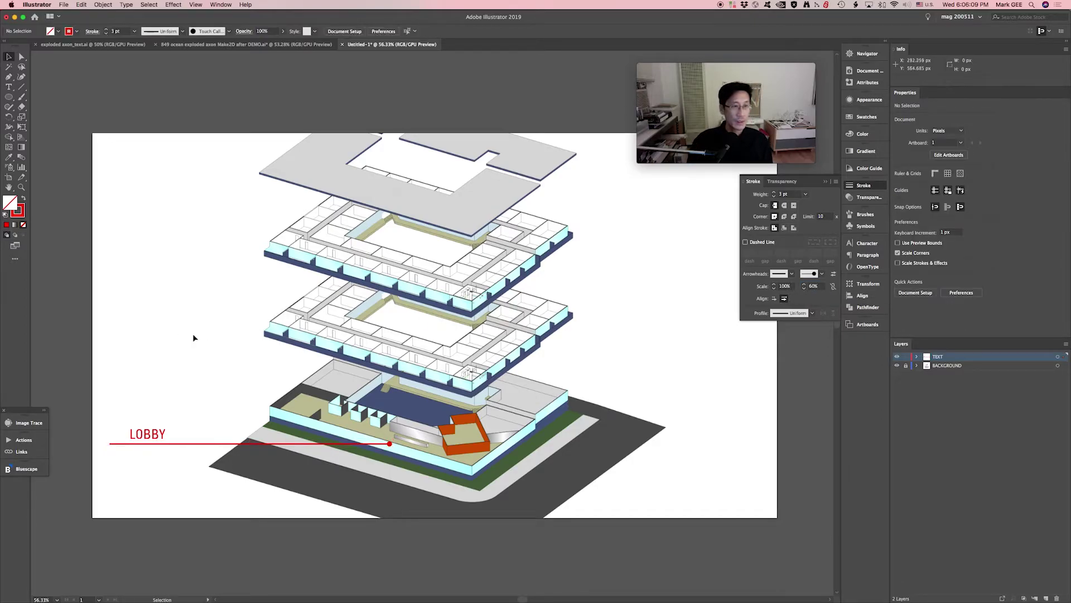
- Duplicate the LOBBY label and its leader above the original, and shorten the copy's leader to end on the restaurant area
drag(186, 400, 156, 396)
click(195, 371)
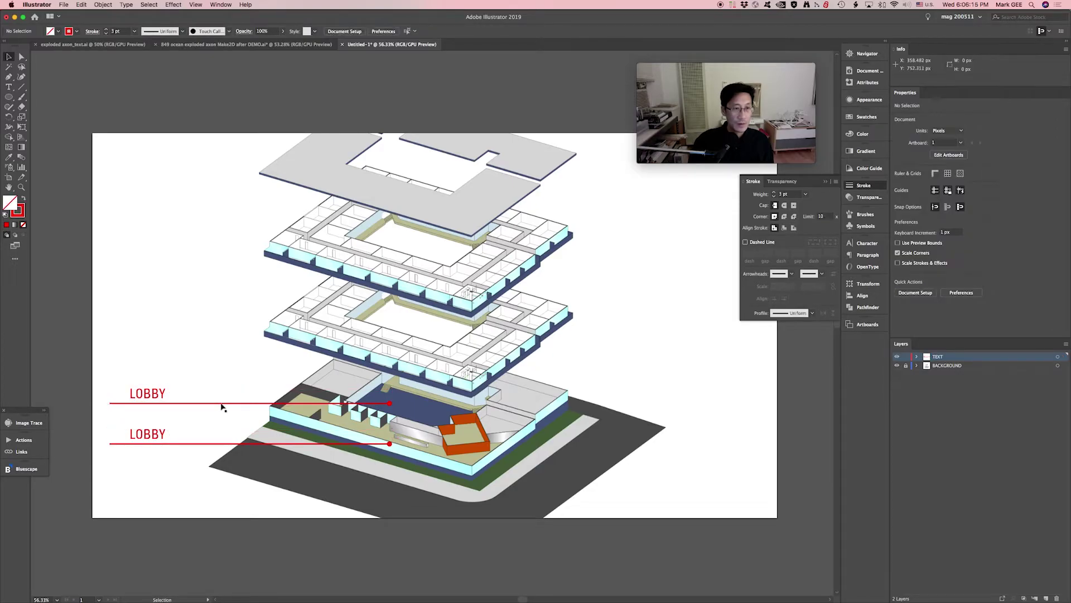
click(296, 404)
drag(390, 402, 296, 403)
click(241, 372)
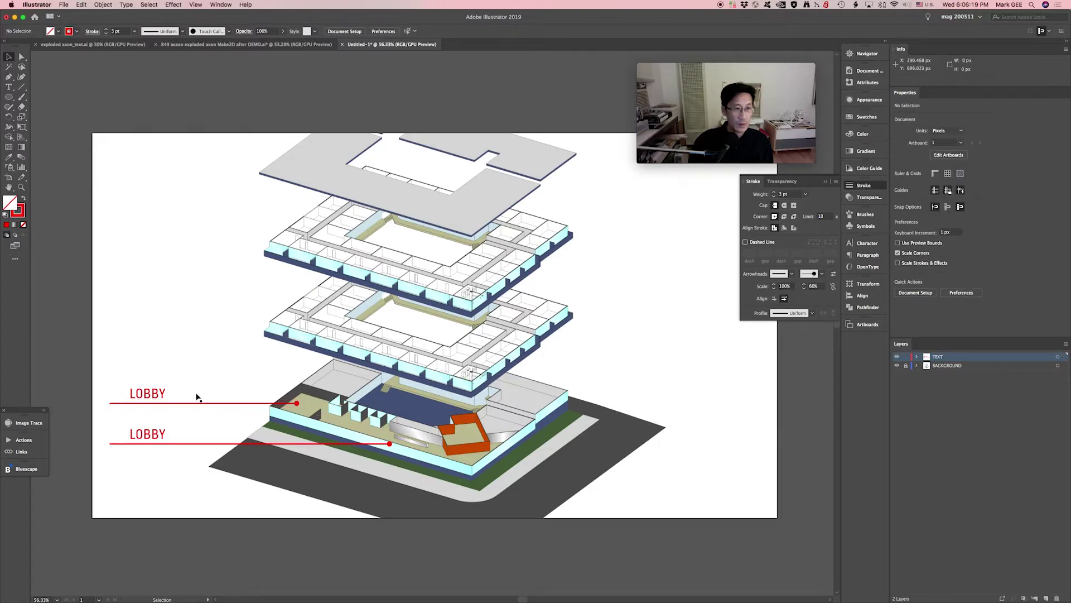
- Change the text of the duplicated upper label to RESTAURANT
click(149, 396)
double_click(148, 395)
double_click(149, 394)
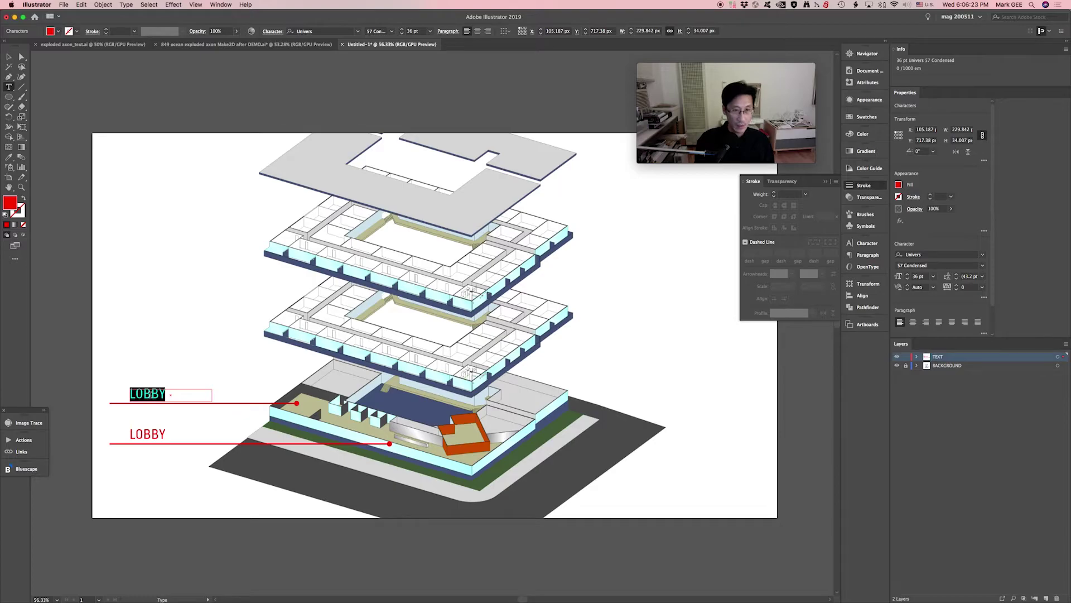
text(REST)
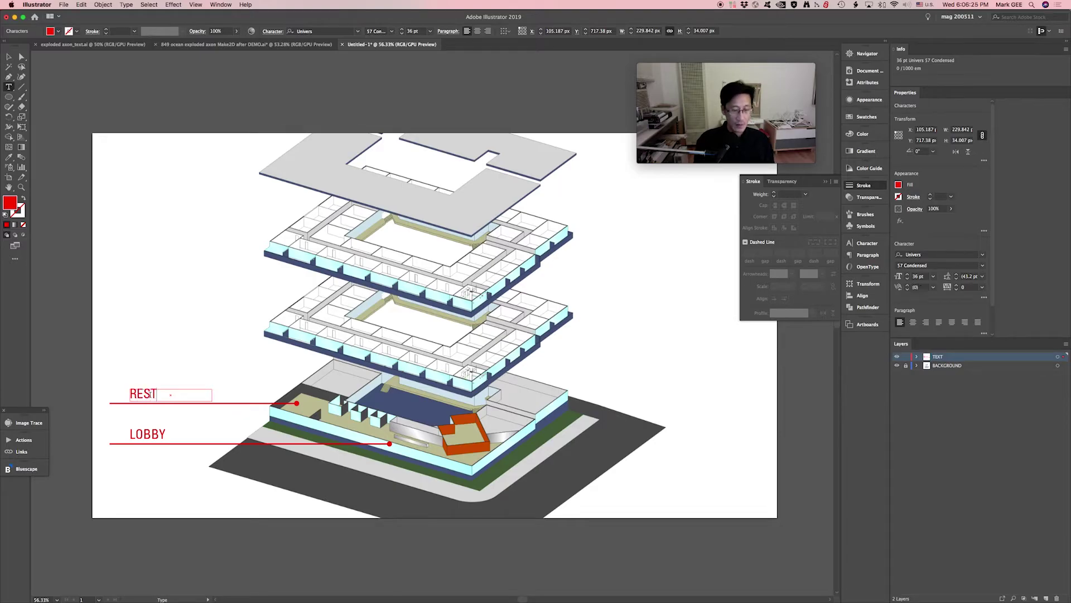
text(AURANT)
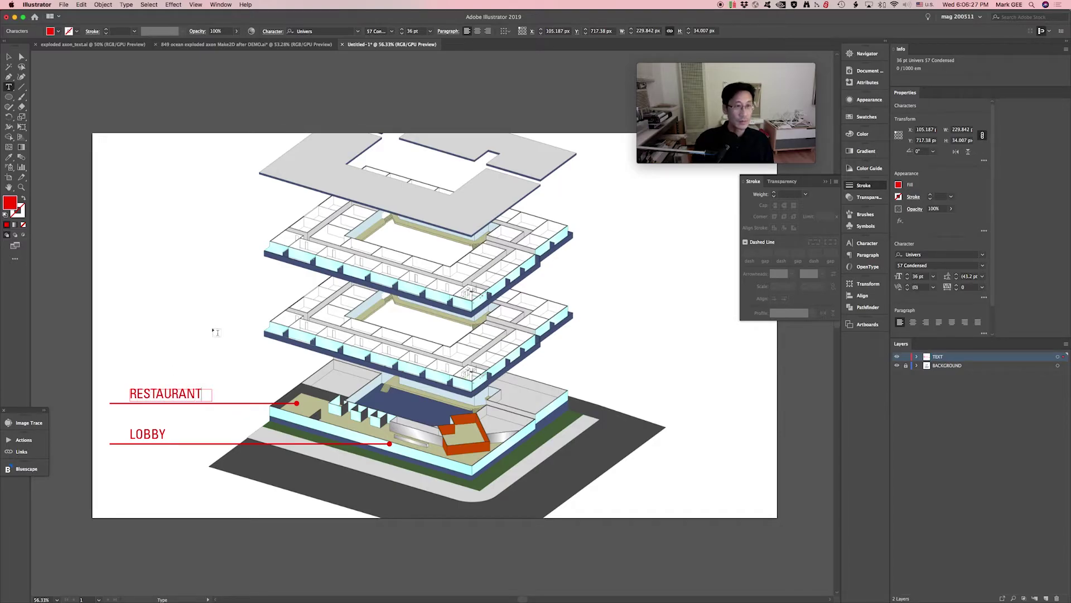
key(Escape)
click(195, 316)
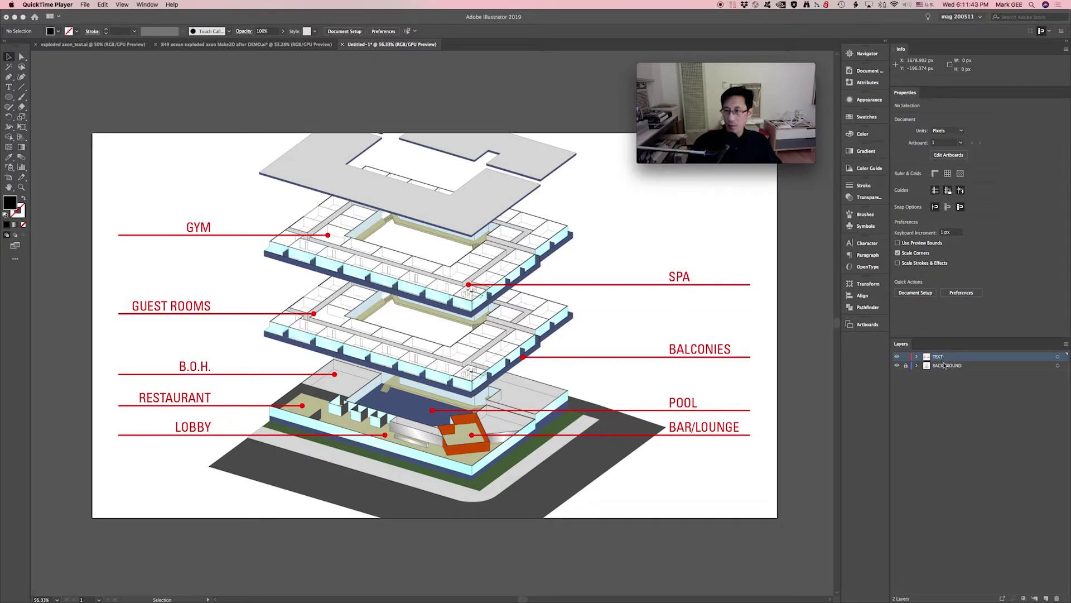
- Add eight new layers, Layer 3 to Layer 10, above the TEXT layer and hide them
click(1047, 599)
click(1047, 598)
click(1047, 599)
click(1047, 599)
click(1047, 599)
click(1047, 599)
click(1047, 599)
click(1047, 599)
click(1047, 599)
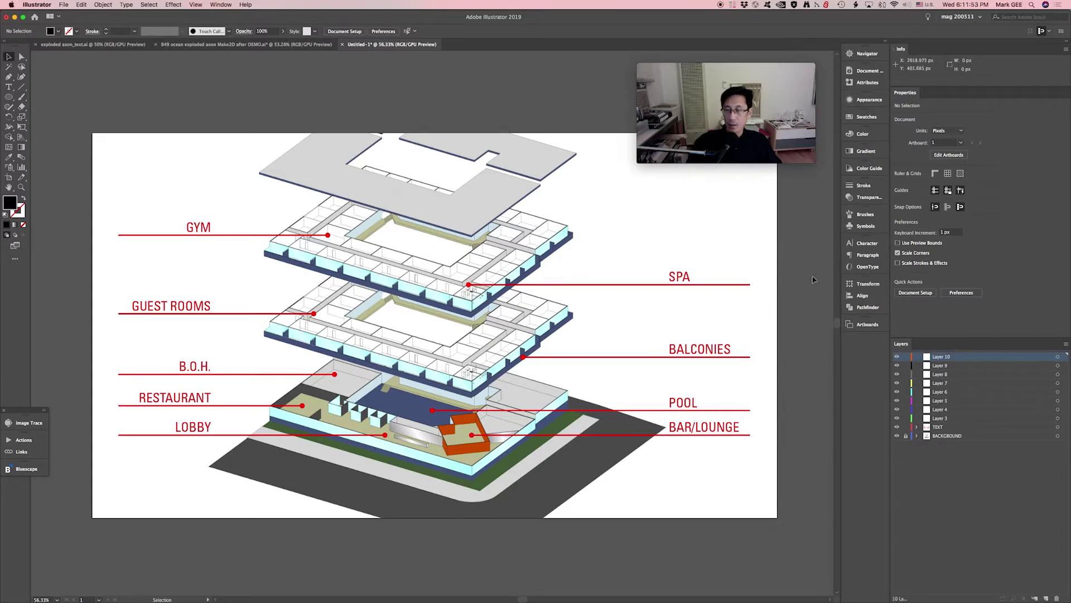
click(898, 388)
drag(897, 387, 897, 421)
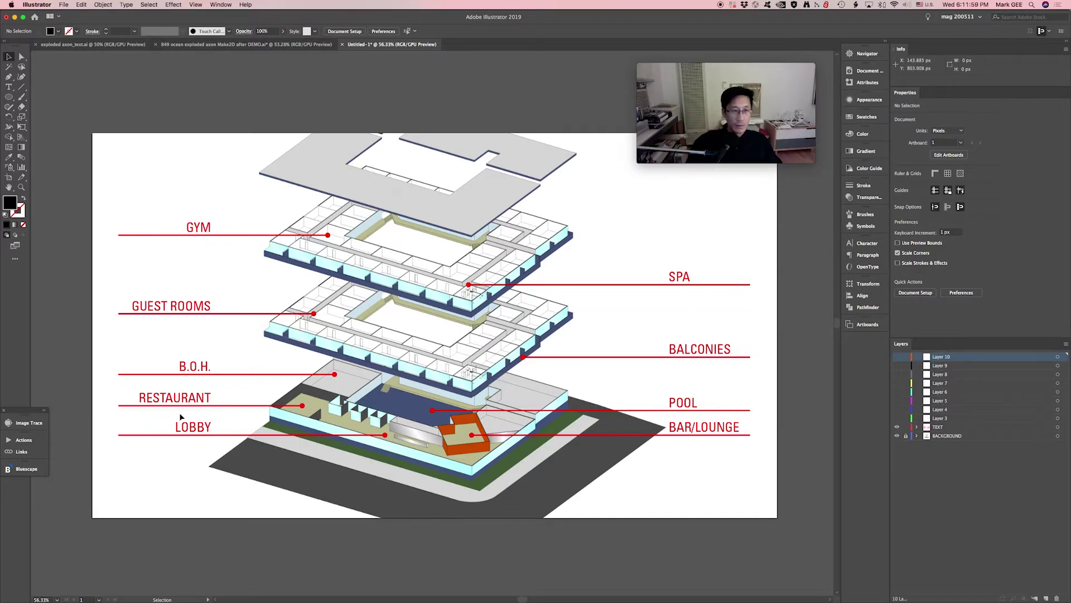
- Move the BAR/LOUNGE label with its leader to Layer 3 and the RESTAURANT label with its leader to Layer 4
drag(762, 441, 692, 425)
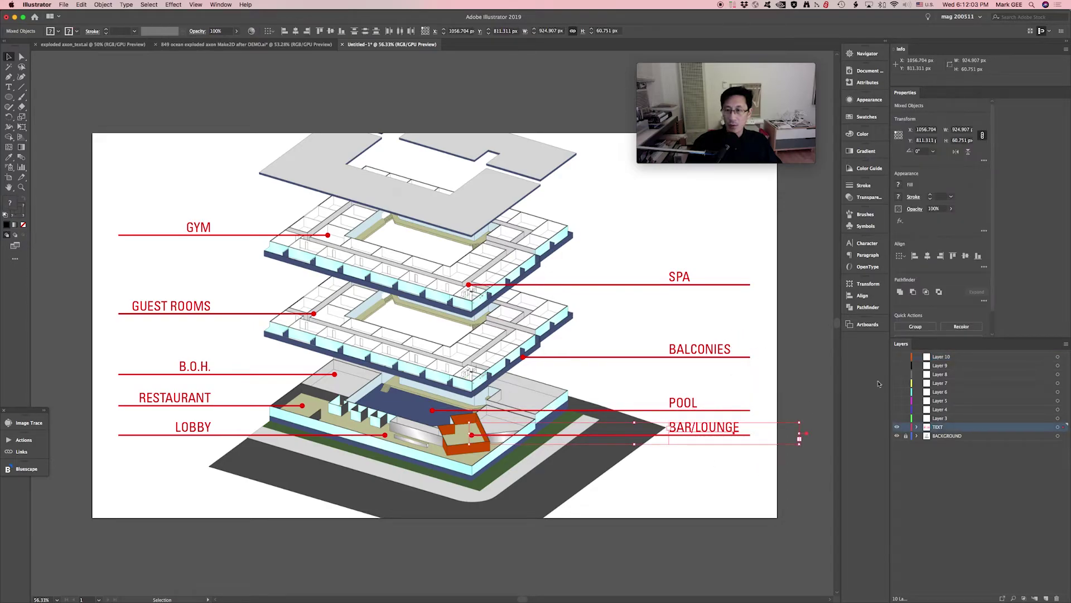
drag(1065, 428, 1064, 418)
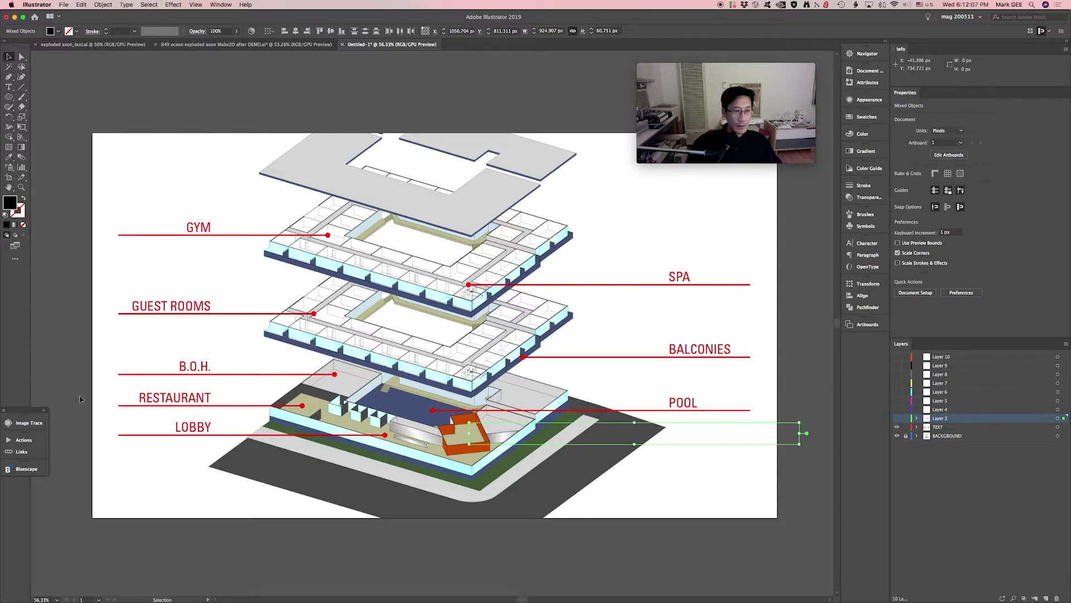
drag(80, 399, 174, 411)
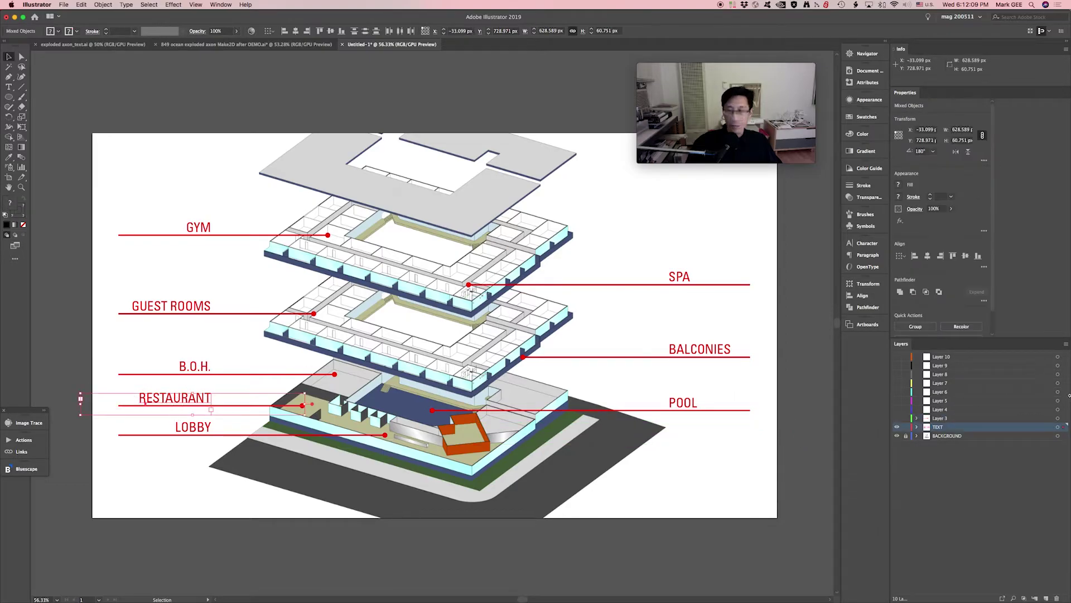
drag(1064, 427, 1064, 410)
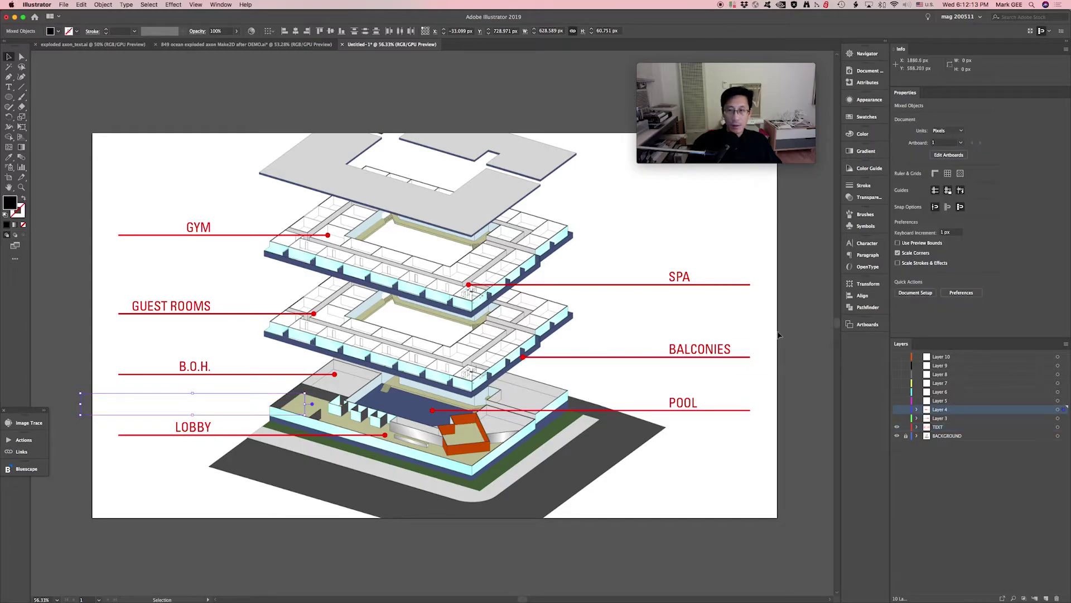
- Move the BALCONIES, B.O.H., SPA, GUEST ROOMS, GYM and POOL labels onto separate layers, Layer 5 to Layer 10
click(751, 356)
drag(1064, 426, 1062, 356)
click(679, 276)
click(171, 306)
click(198, 227)
click(683, 403)
- Rename the TEXT layer as LOBBY and turn the visibility of the hidden label layers back on
double_click(940, 427)
text(LOBBY)
double_click(965, 419)
click(684, 425)
drag(897, 357, 898, 418)
- Rename Layer 3 as LOUNGE and Layer 4 as RESTAURANT
double_click(964, 419)
text(LOUNGE)
double_click(965, 410)
text(RESTAURANT)
key(Return)
- Rename Layer 5 as BALCONIES and Layer 6 as BACK OF HOUSE
double_click(965, 401)
text(BALCONIES)
key(Return)
double_click(964, 392)
text(BACK OF HOUSE)
key(Return)
- Rename Layer 7 as SPA, Layer 8 as GUEST ROOMS and Layer 9 as GYM
double_click(964, 383)
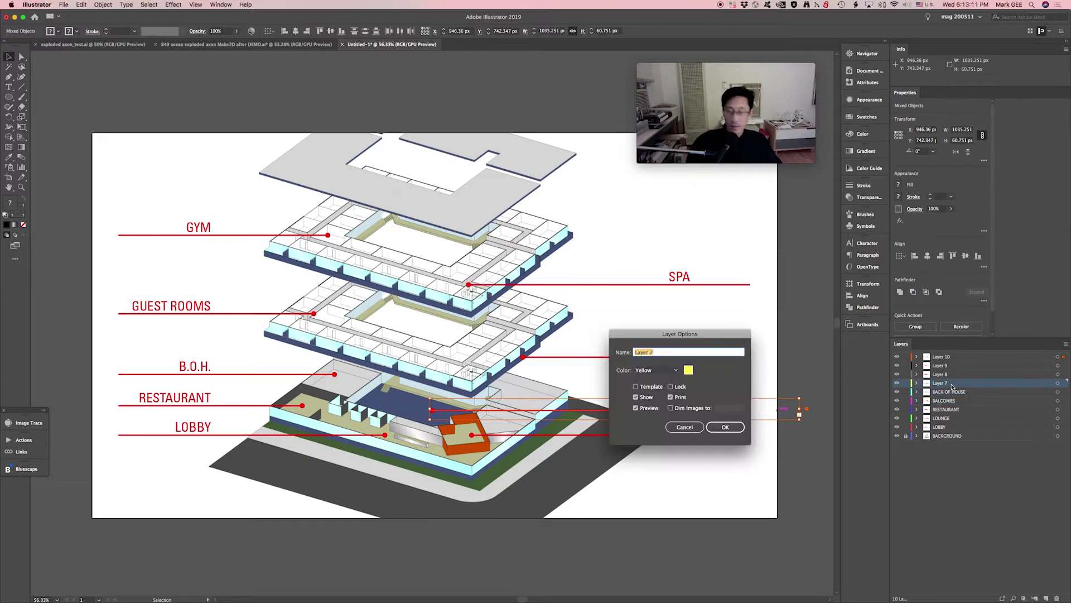
text(SPA)
key(Return)
double_click(943, 374)
text(GUEST ROOMS)
key(Return)
double_click(942, 366)
text(GYM)
key(Return)
- Rename Layer 10 as POOL and reorder the layers from top down: GYM, SPA, GUEST ROOMS, BALCONIES, BACK OF HOUSE, POOL
drag(942, 357, 943, 383)
double_click(937, 400)
text(POOL)
key(Return)
drag(937, 374, 938, 365)
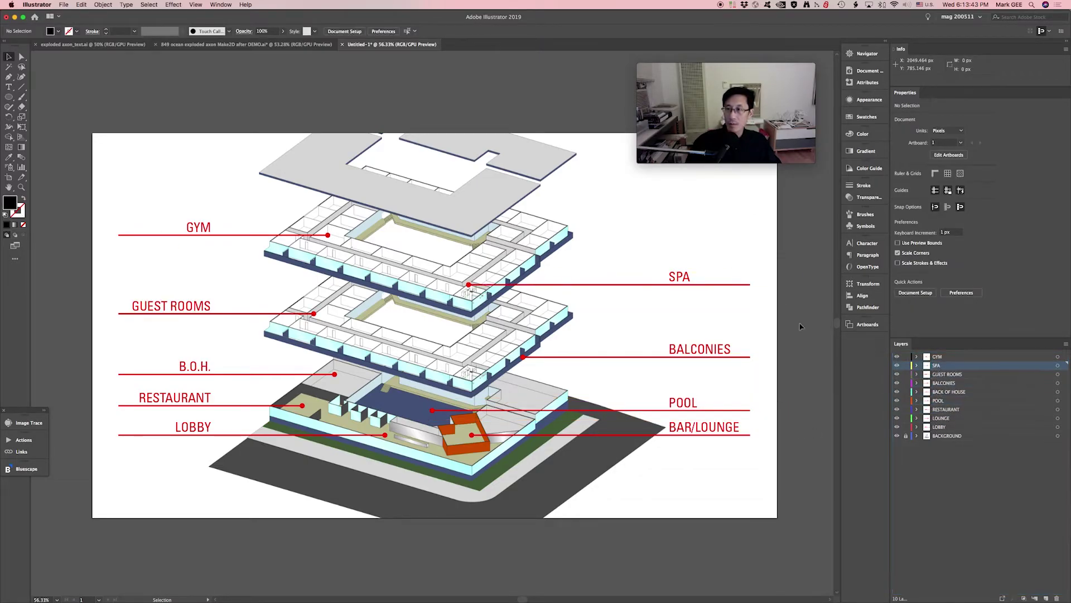
- Save the document as "exploded axon labels.ai" in the Version 2 folder
key(super+s)
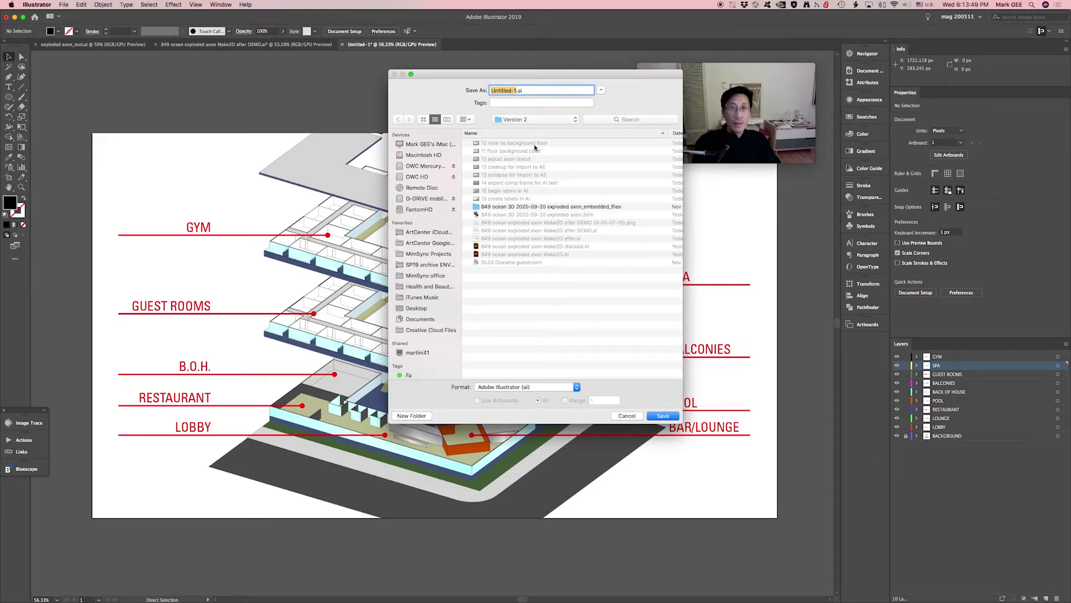
text(ep)
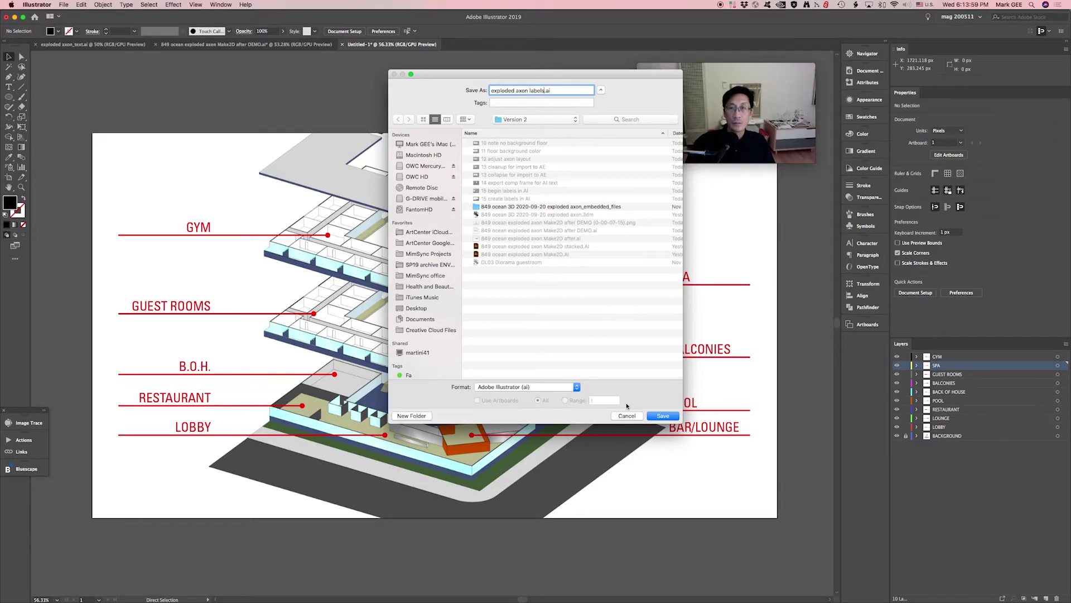
click(664, 415)
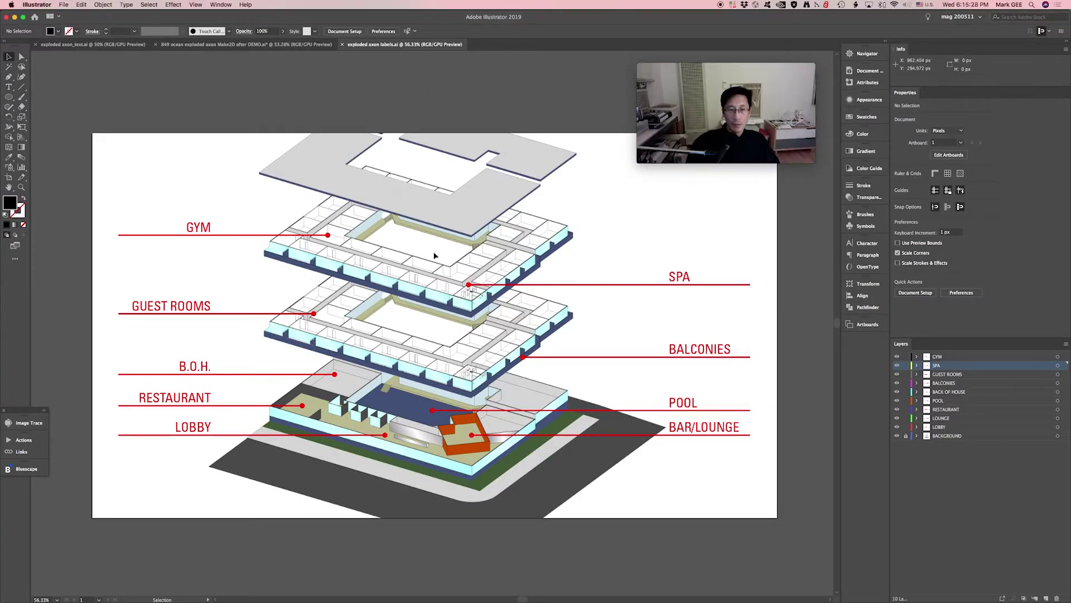
- Switch to After Effects and import "exploded axon labels.ai" from the Version 2 folder as a Composition
mouse_move(329, 592)
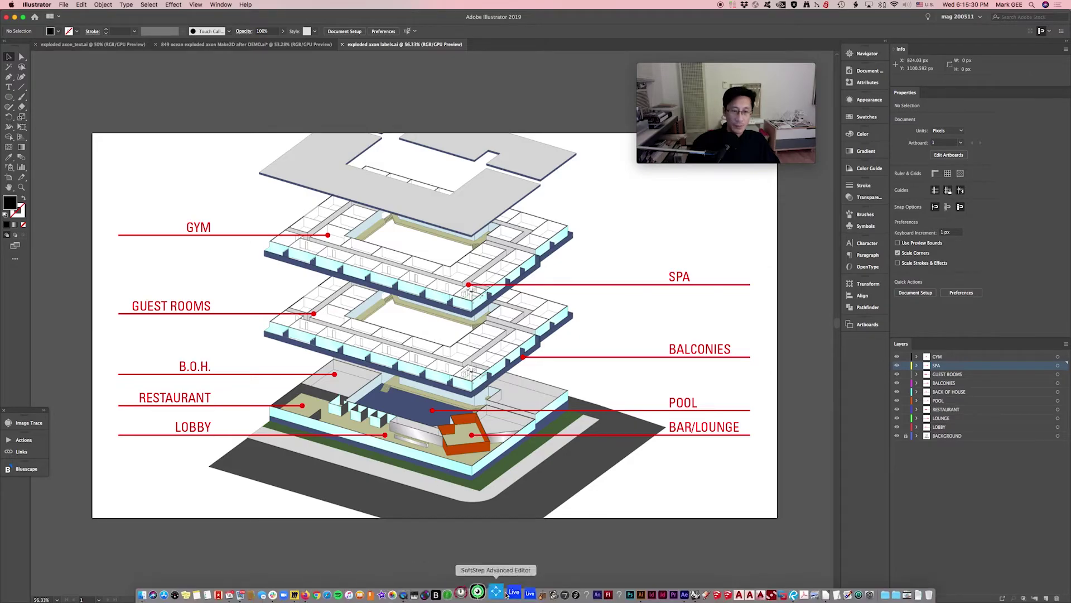
click(670, 592)
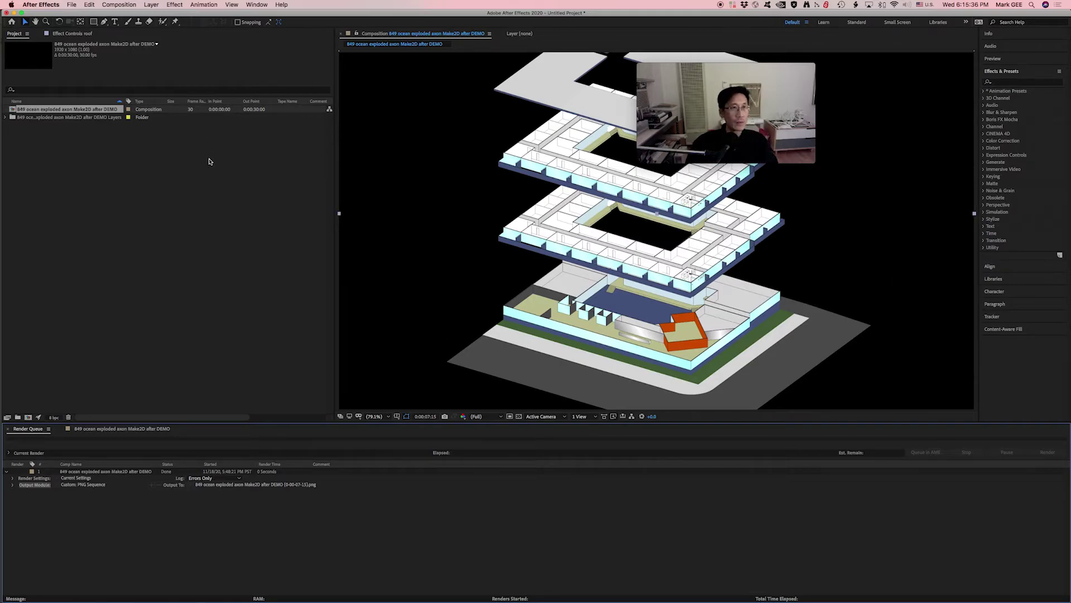
click(162, 201)
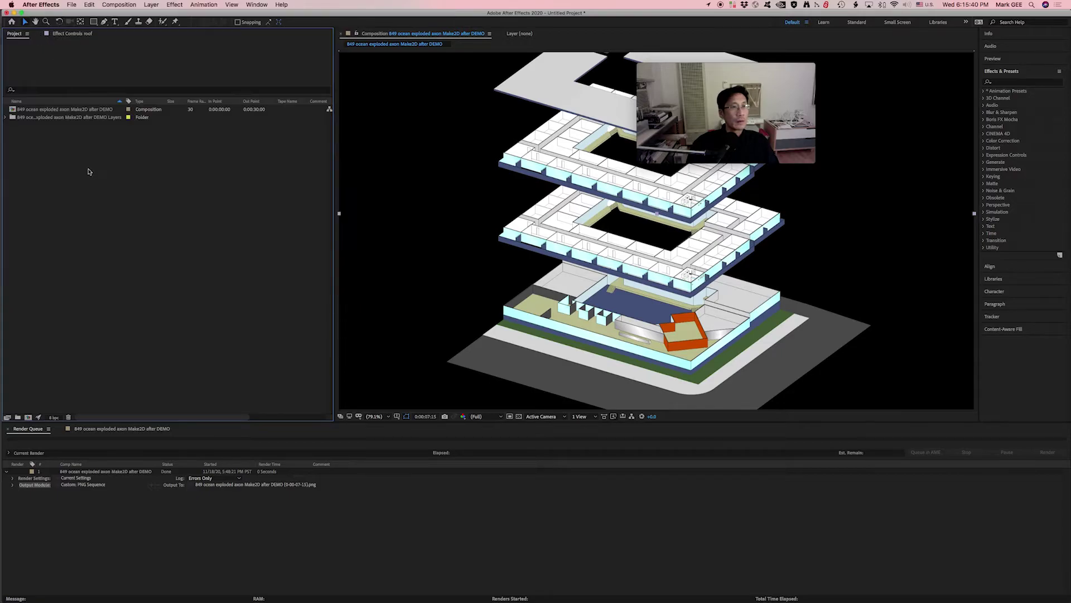
click(72, 5)
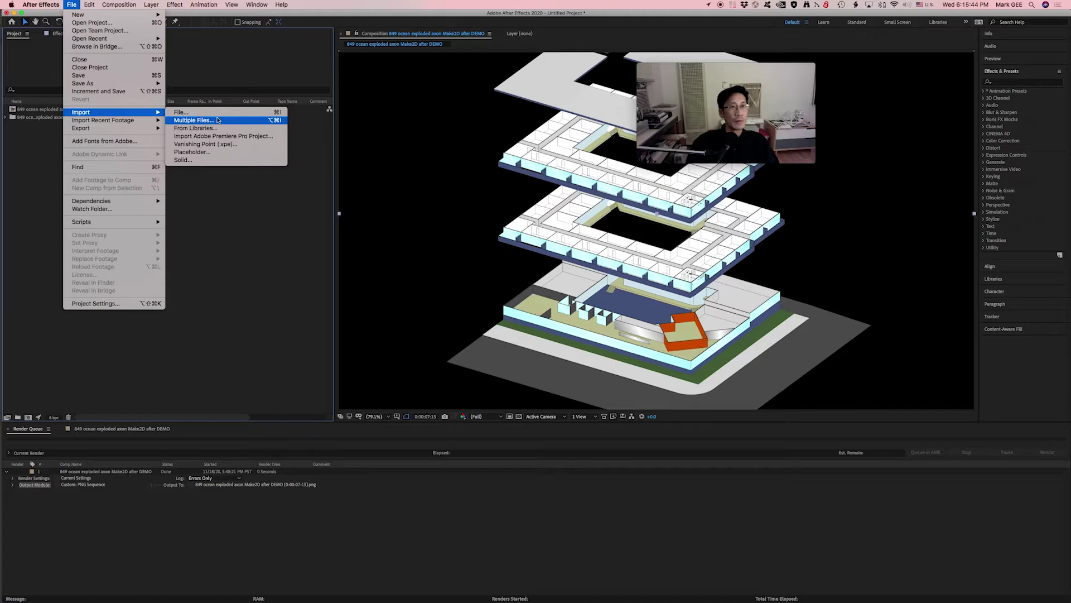
click(455, 193)
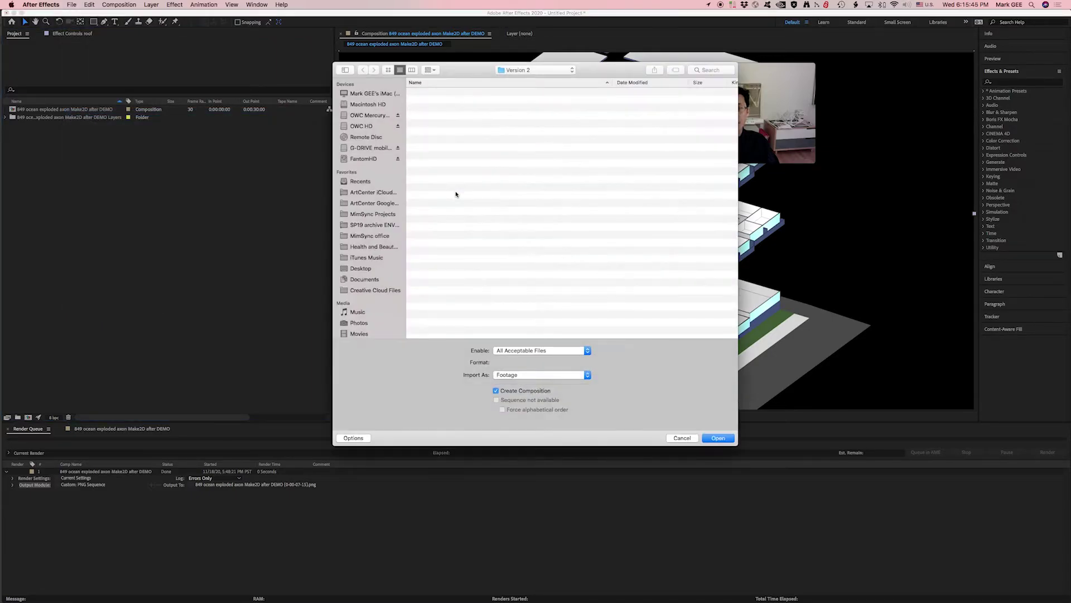
click(447, 228)
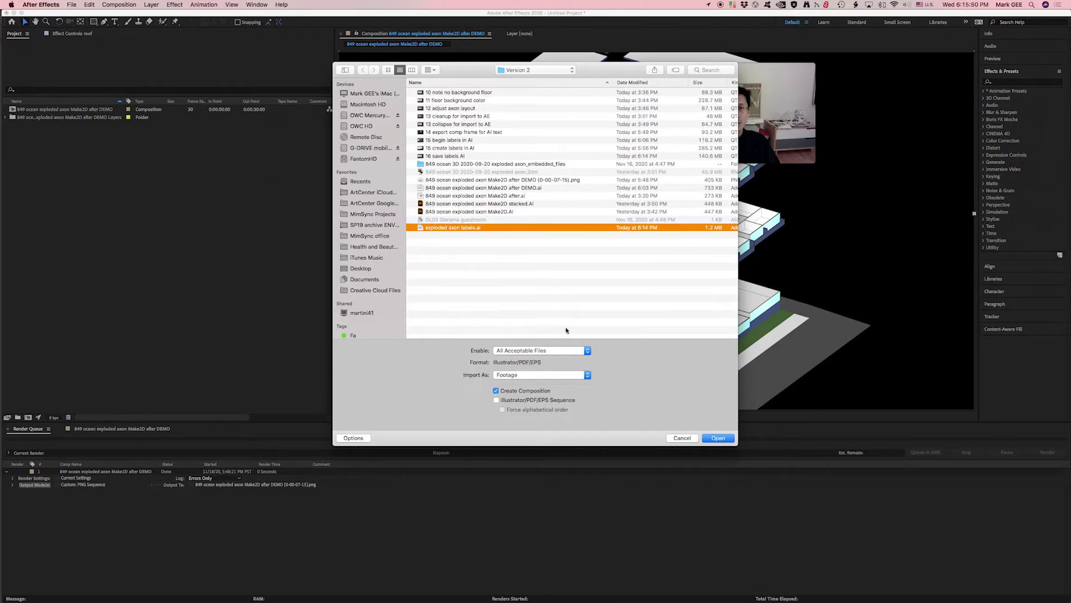
click(525, 374)
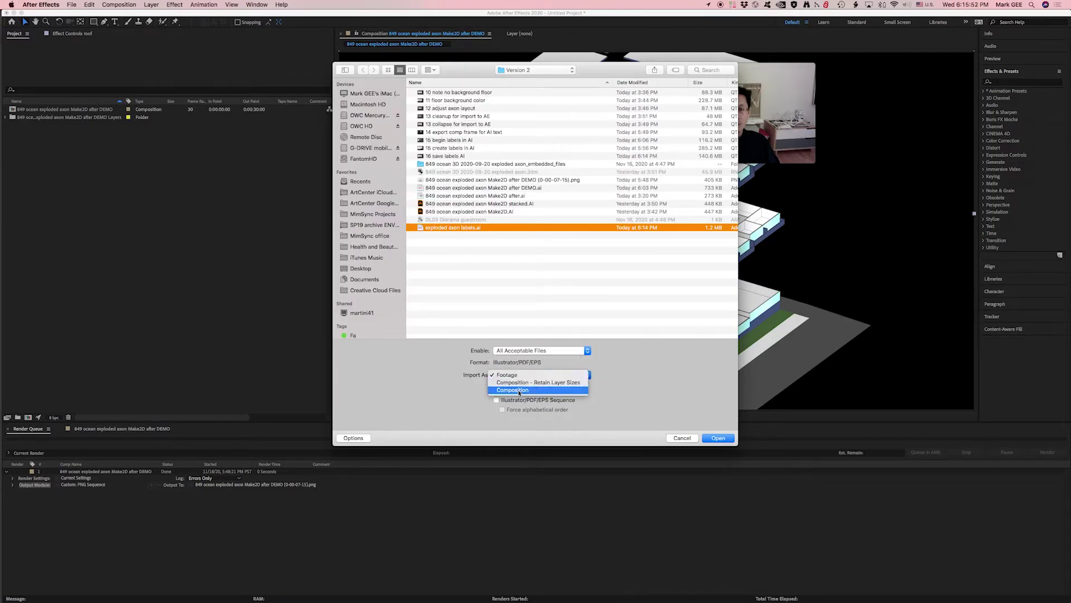
click(509, 394)
click(717, 438)
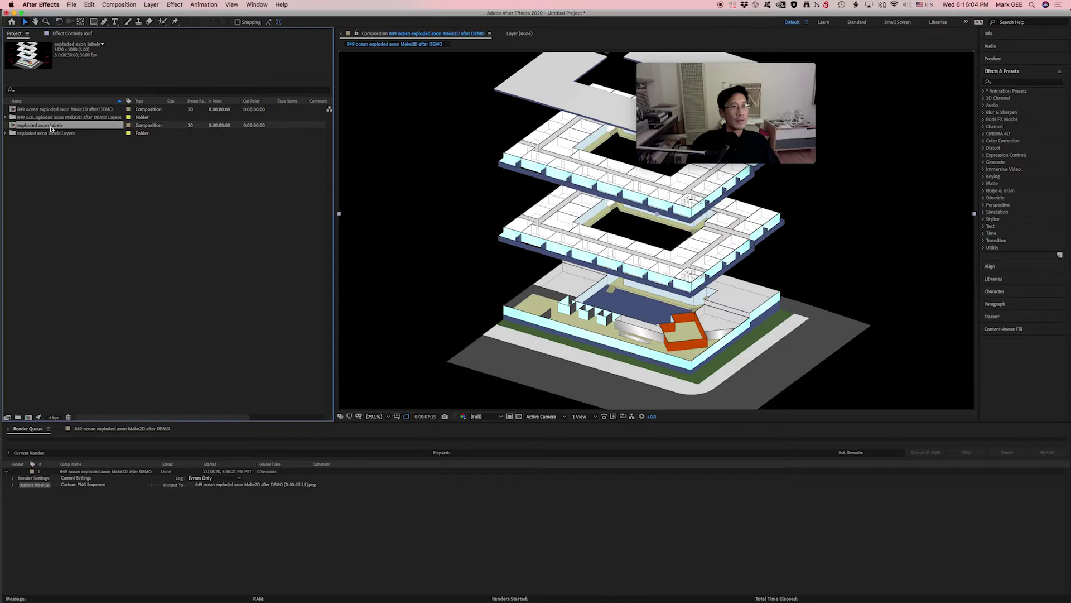
- Open the "exploded axon labels" composition to check its layers, and return to the "849 ocean exploded axon Make2D after DEMO" timeline
double_click(13, 126)
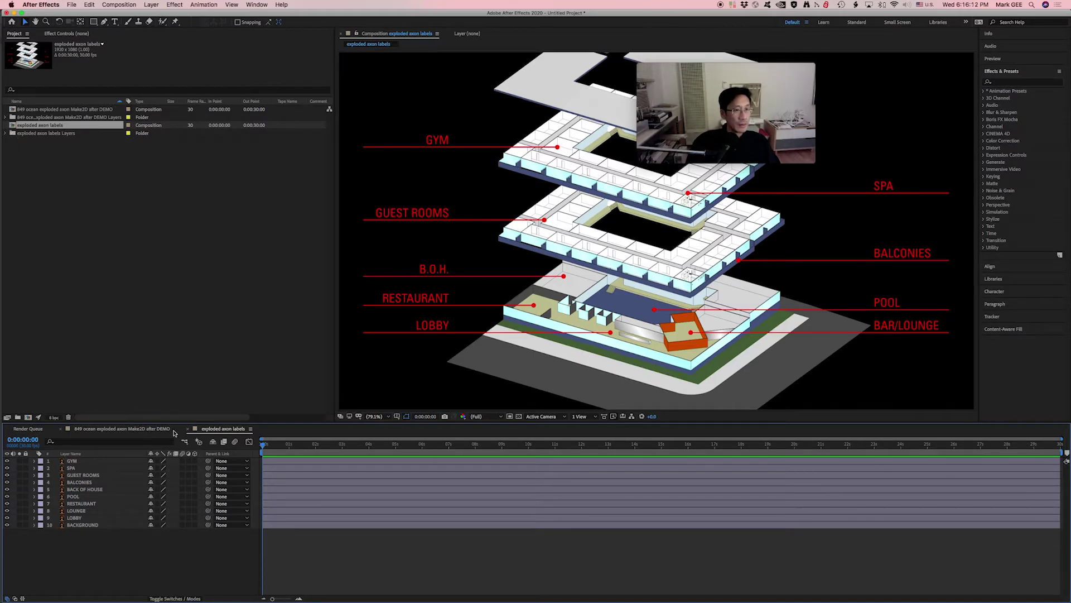
drag(197, 432, 95, 433)
click(79, 429)
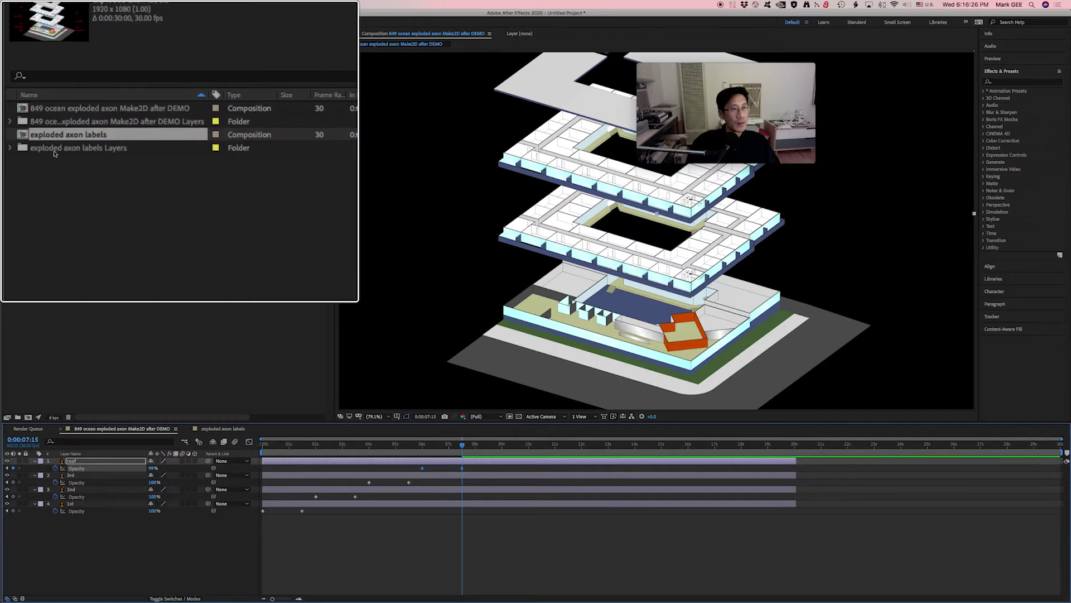
- Expand the "exploded axon labels Layers" folder and inspect its files, opening the SPA, RESTAURANT and POOL labels as footage
click(7, 134)
click(57, 143)
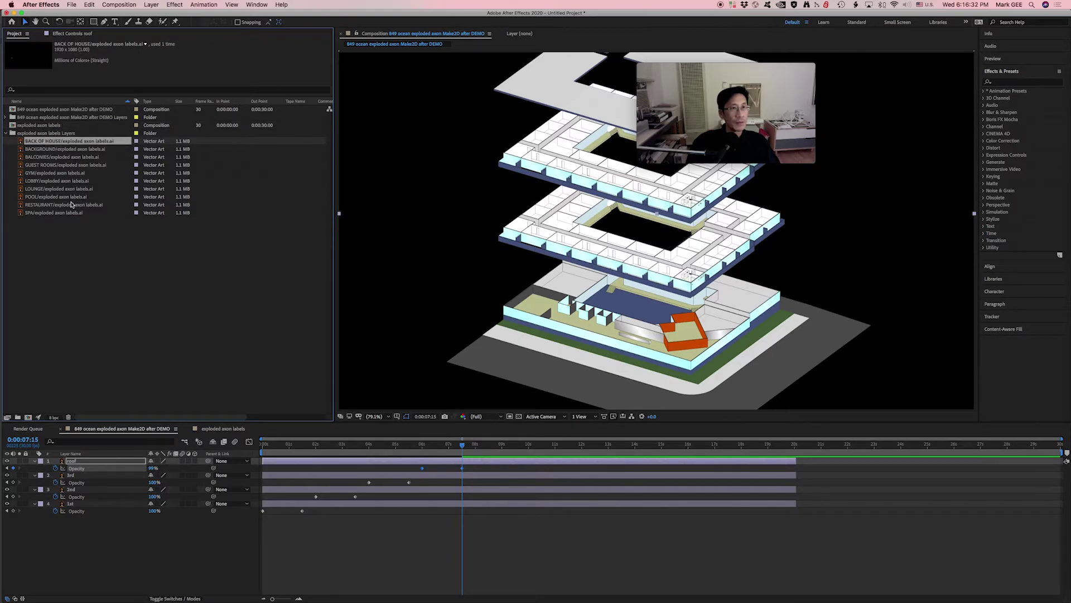
click(21, 151)
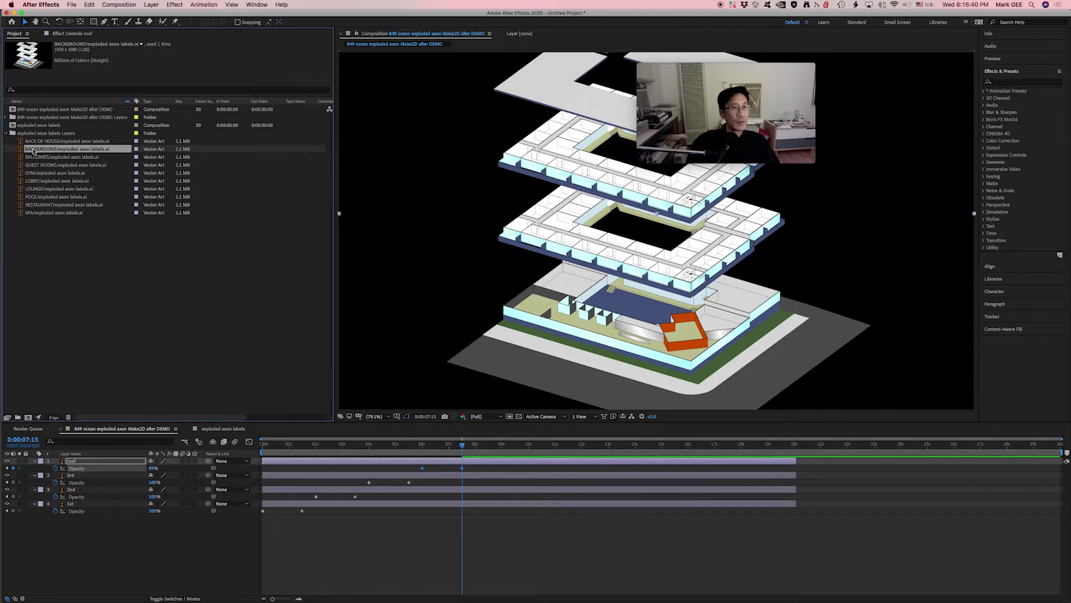
click(33, 141)
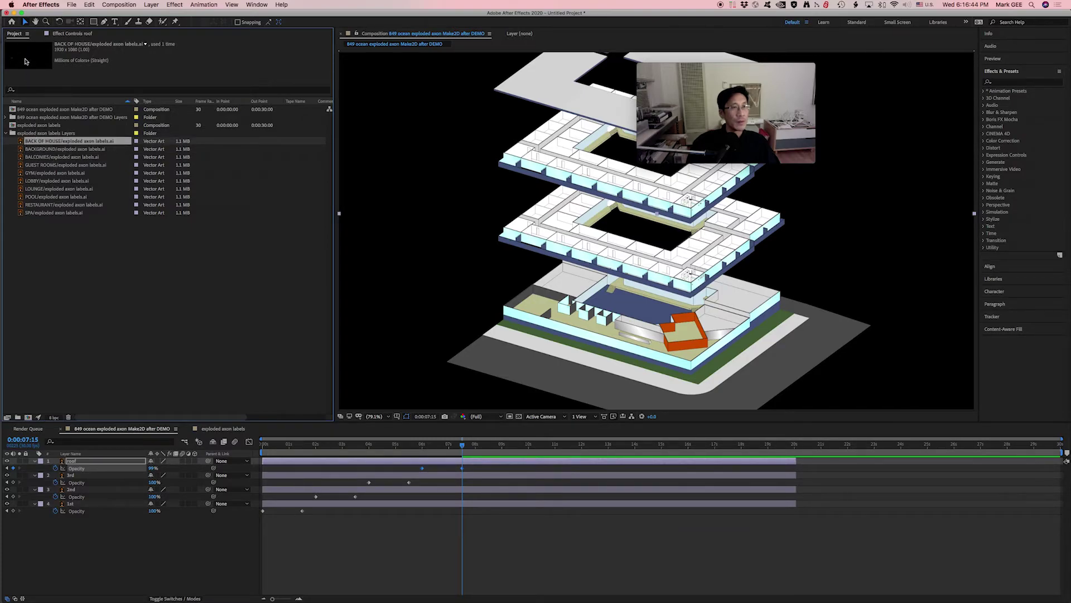
click(22, 158)
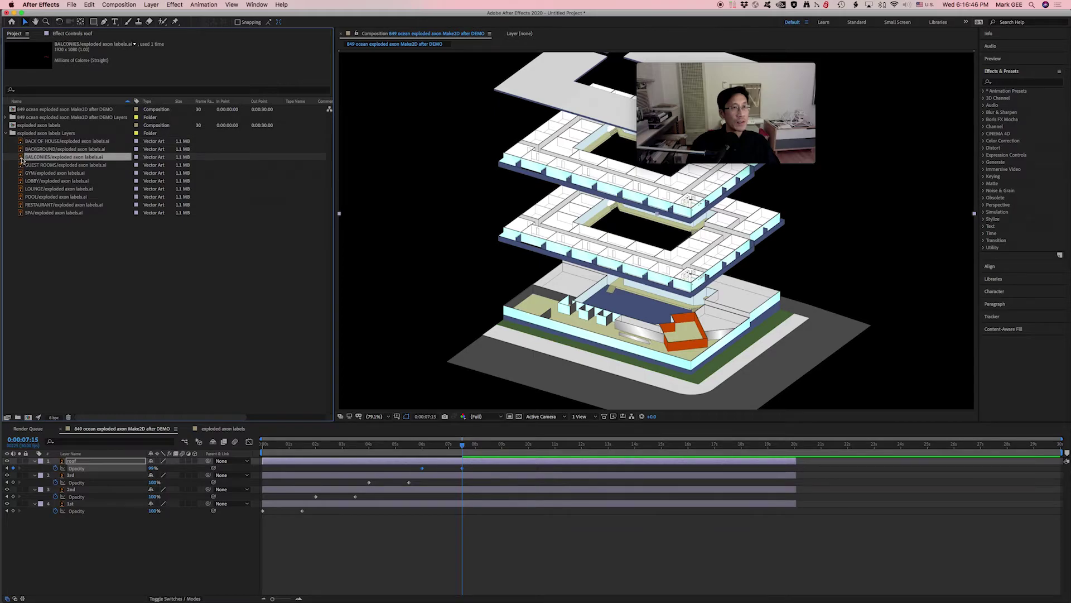
click(22, 212)
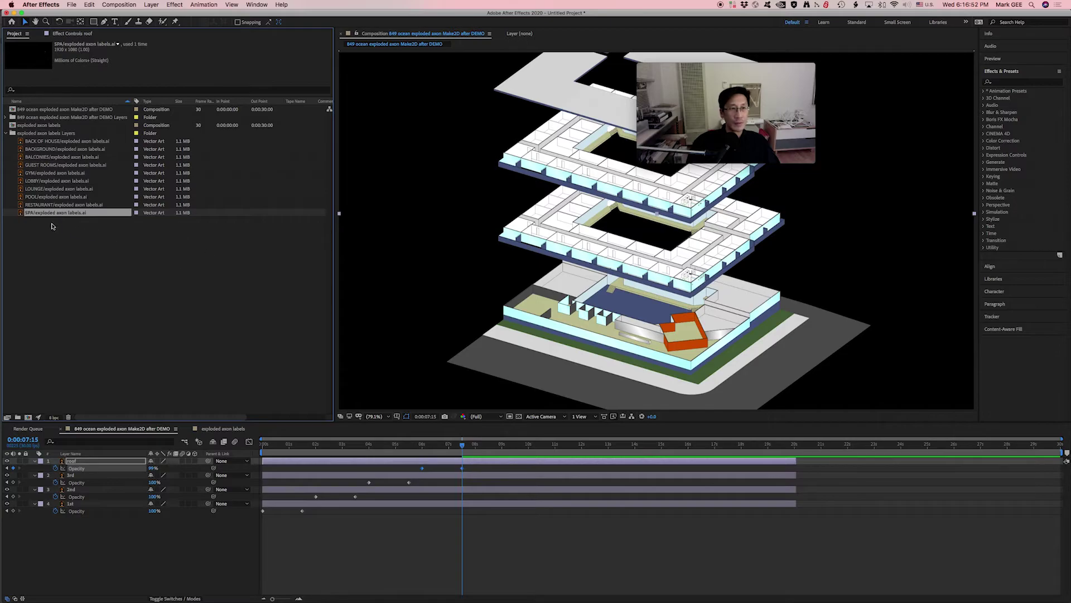
double_click(23, 213)
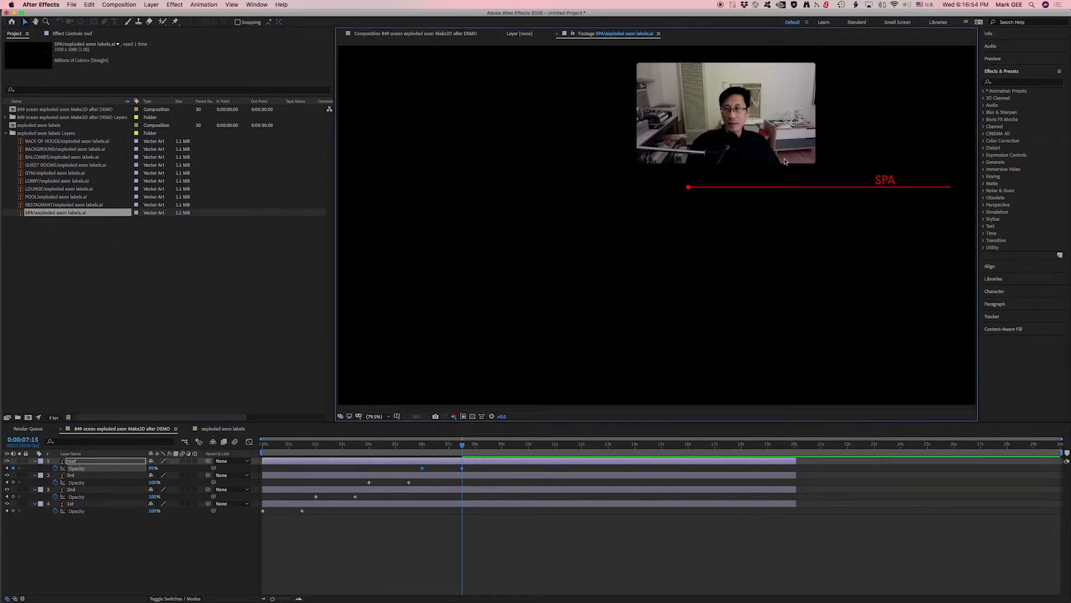
double_click(34, 205)
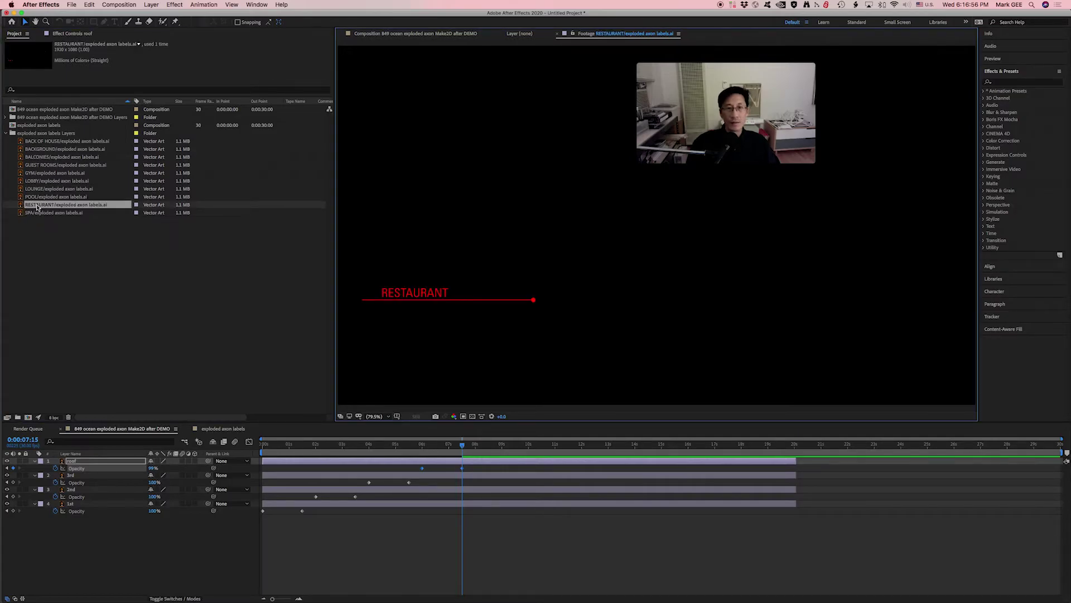
double_click(30, 198)
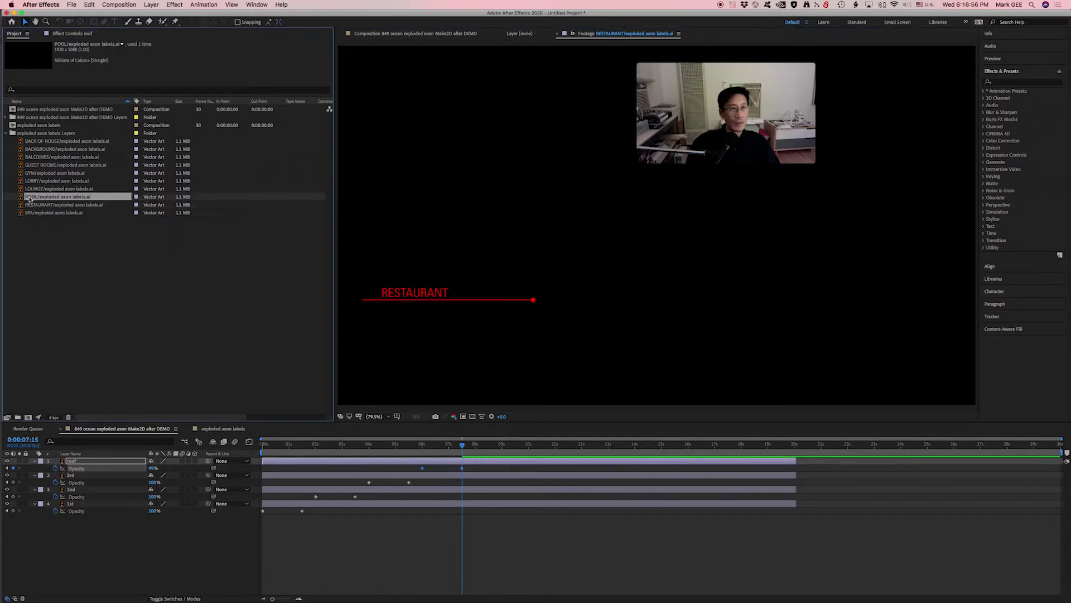
- Add all label files except BACKGROUND to the "849 ocean exploded axon Make2D after DEMO" timeline and stack them above the roof layer
click(71, 257)
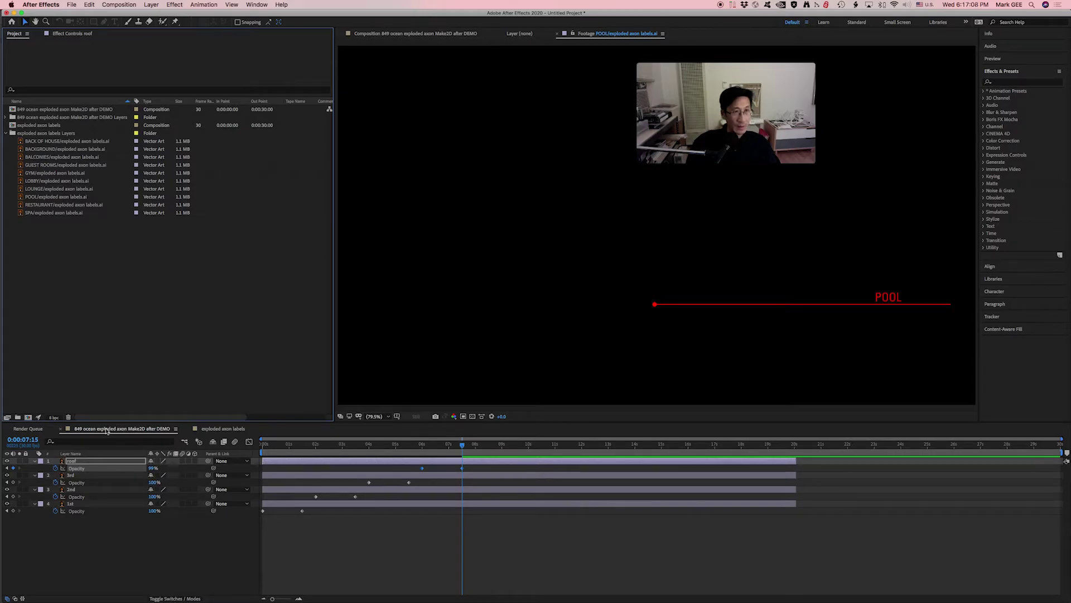
click(76, 239)
drag(88, 242, 43, 153)
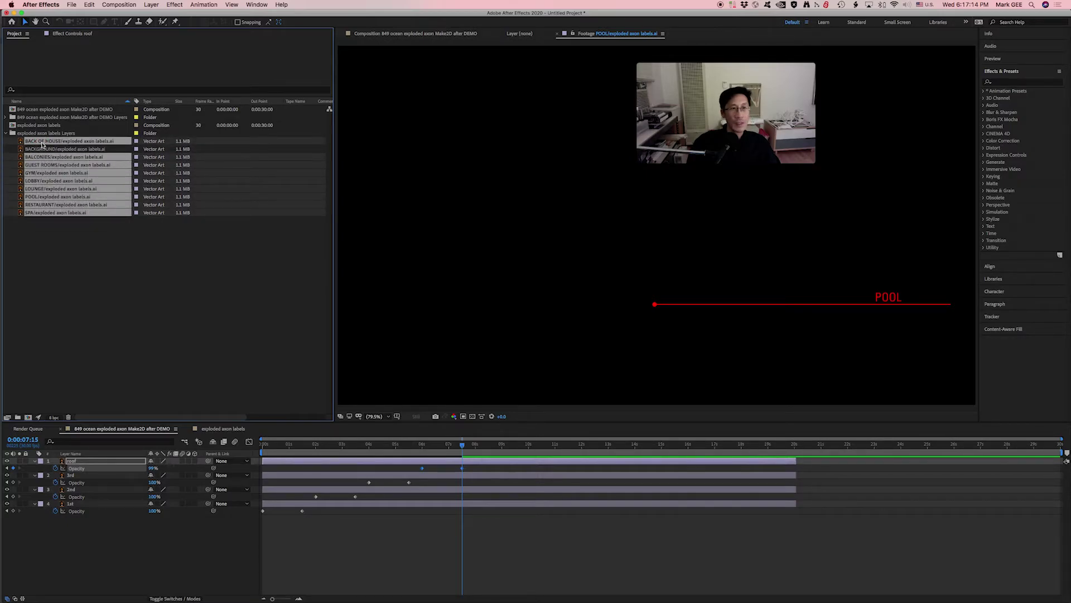
click(110, 262)
drag(109, 263, 287, 556)
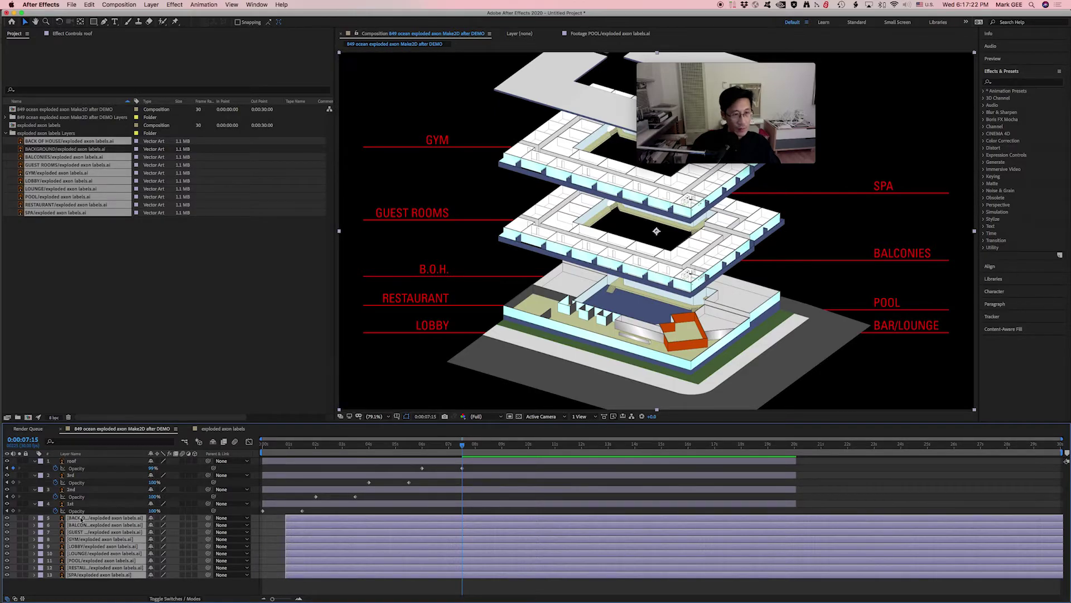
drag(81, 521, 87, 461)
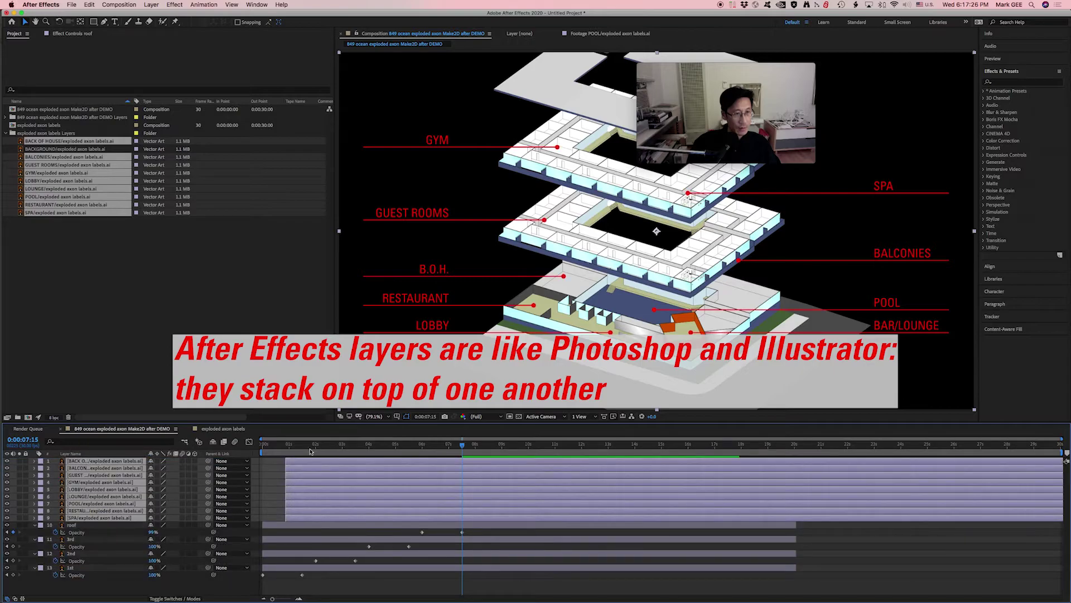
- Trim the start of the nine label layers to 0:00:07:15 and preview the animation from the beginning
mouse_move(464, 446)
mouse_down()
mouse_move(263, 445)
mouse_move(496, 448)
mouse_move(465, 450)
mouse_up()
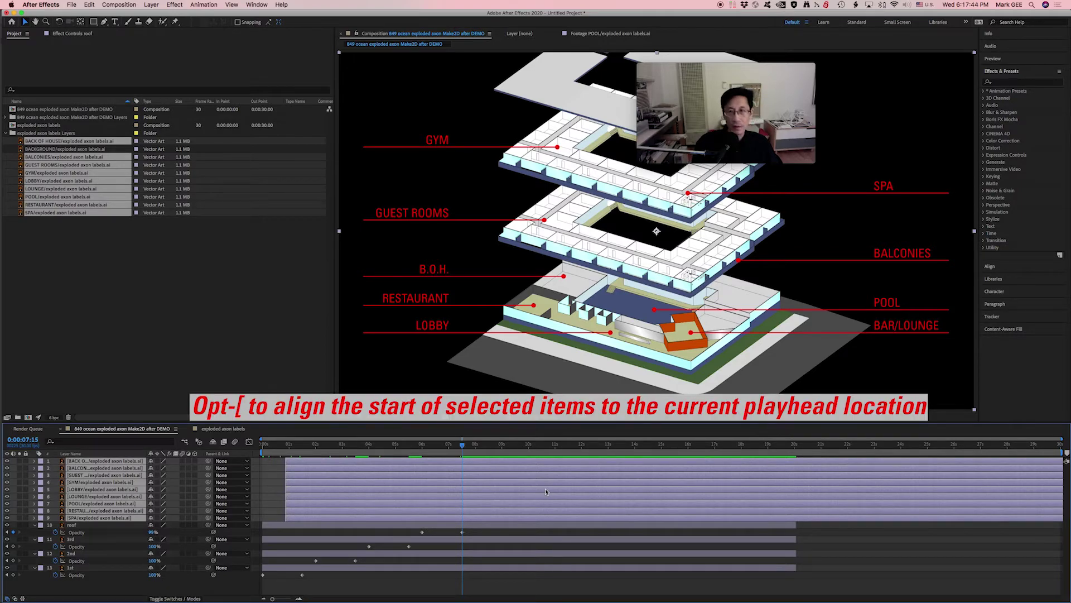
key(alt+bracketleft)
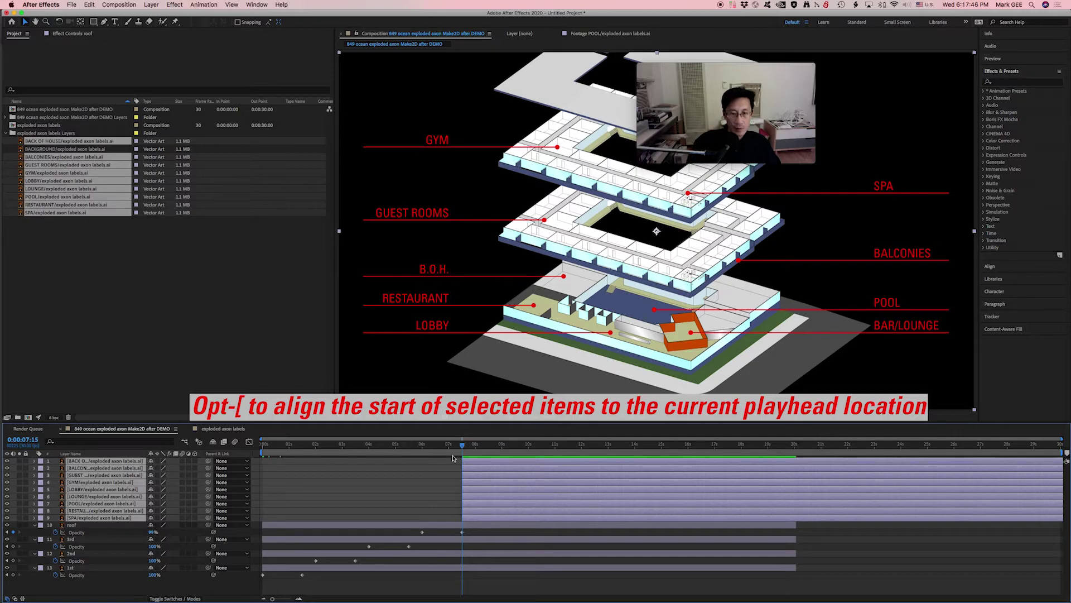
drag(451, 445, 243, 458)
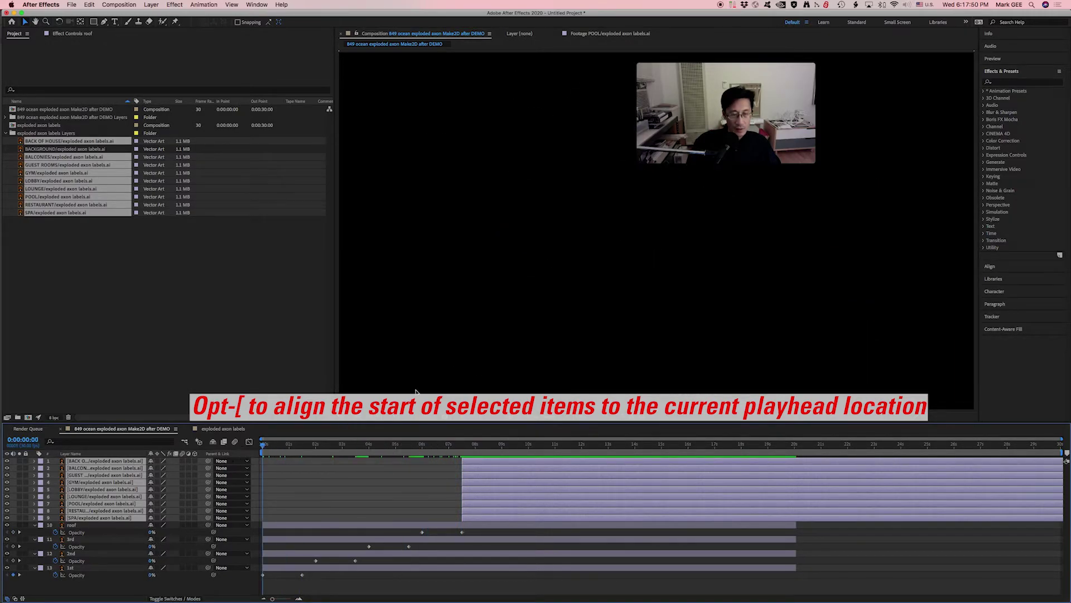
key(space)
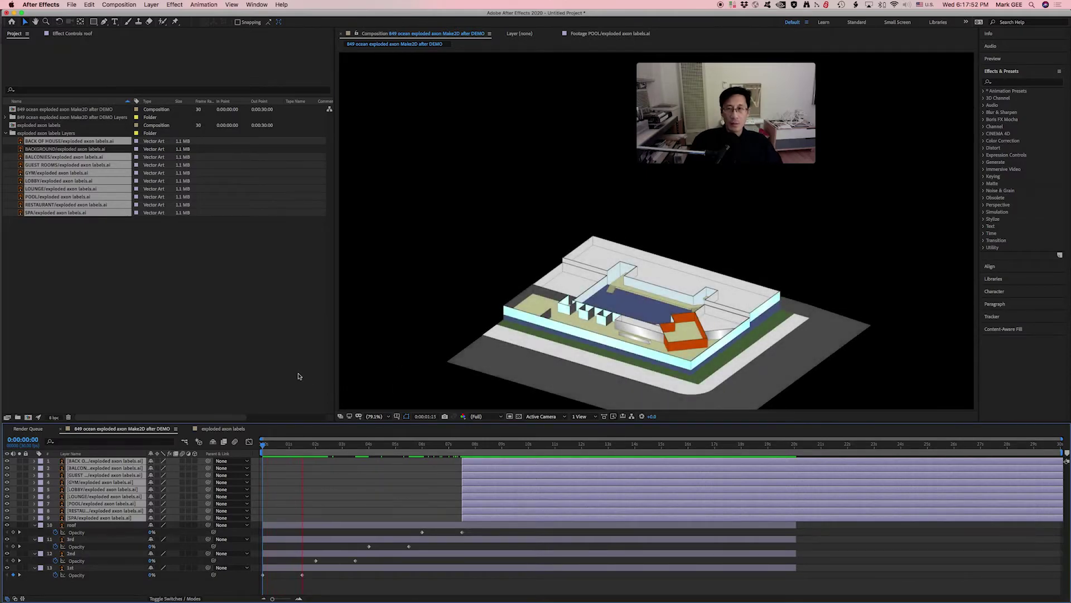
click(755, 69)
drag(756, 69, 199, 289)
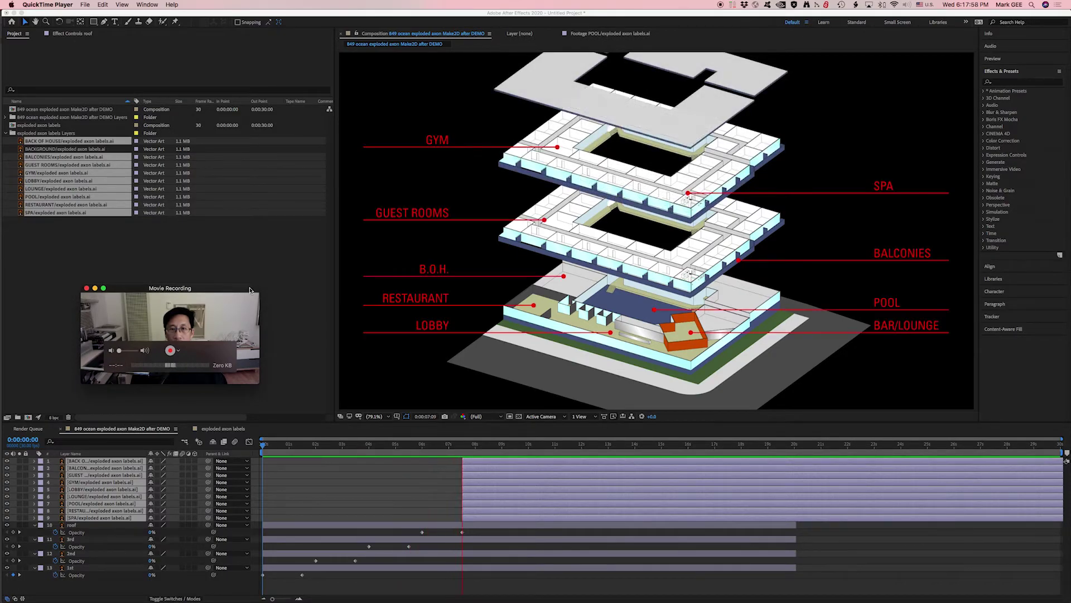
key(space)
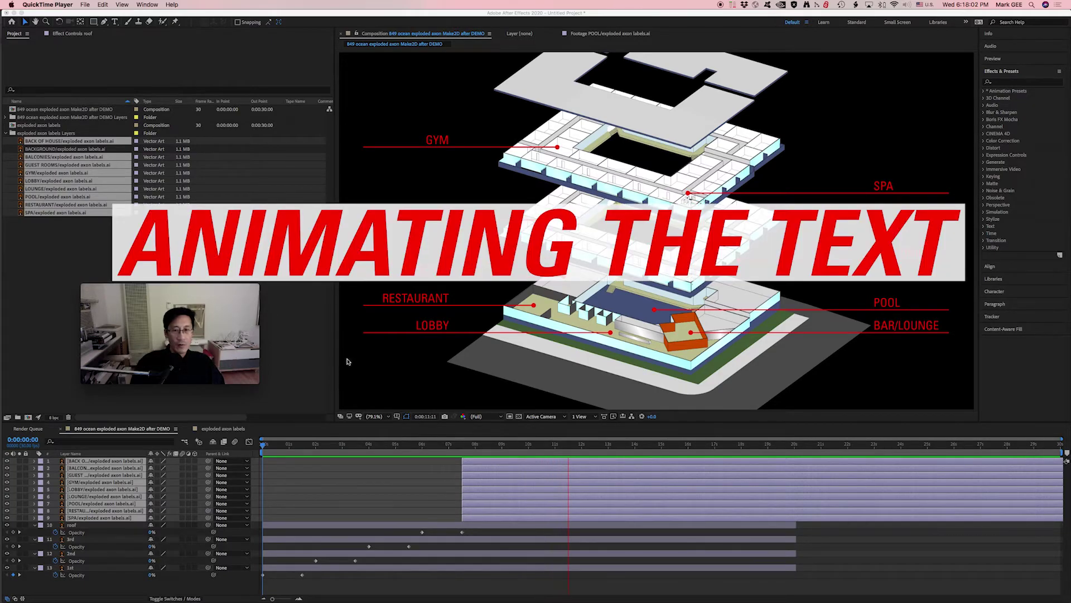
click(266, 338)
key(space)
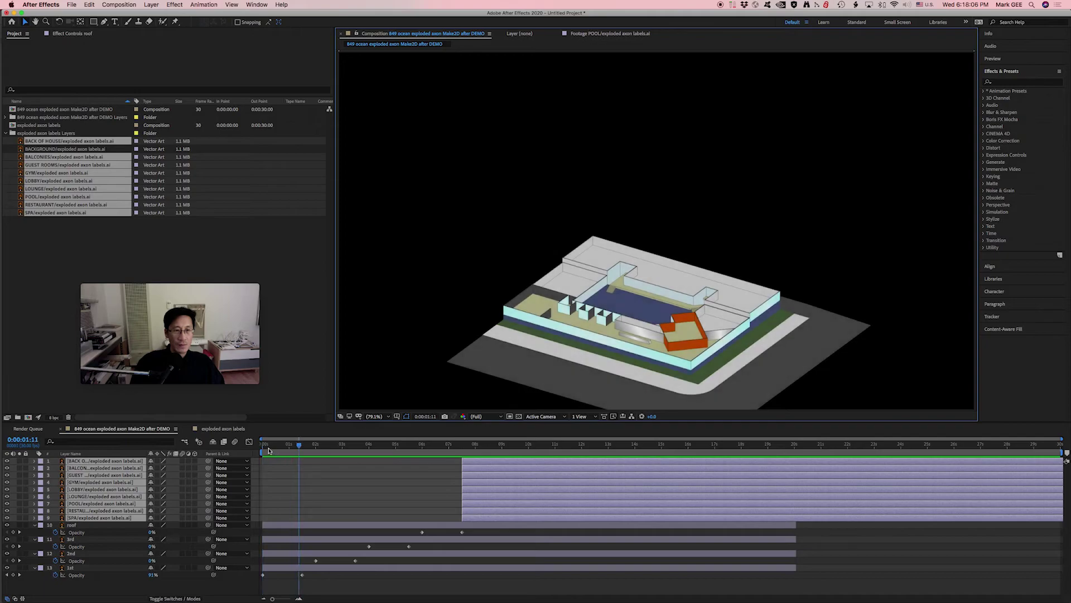
- Scrub the timeline to 0:00:08:10 to review the labels and back to 0:00:01:00
click(468, 447)
drag(468, 447, 481, 449)
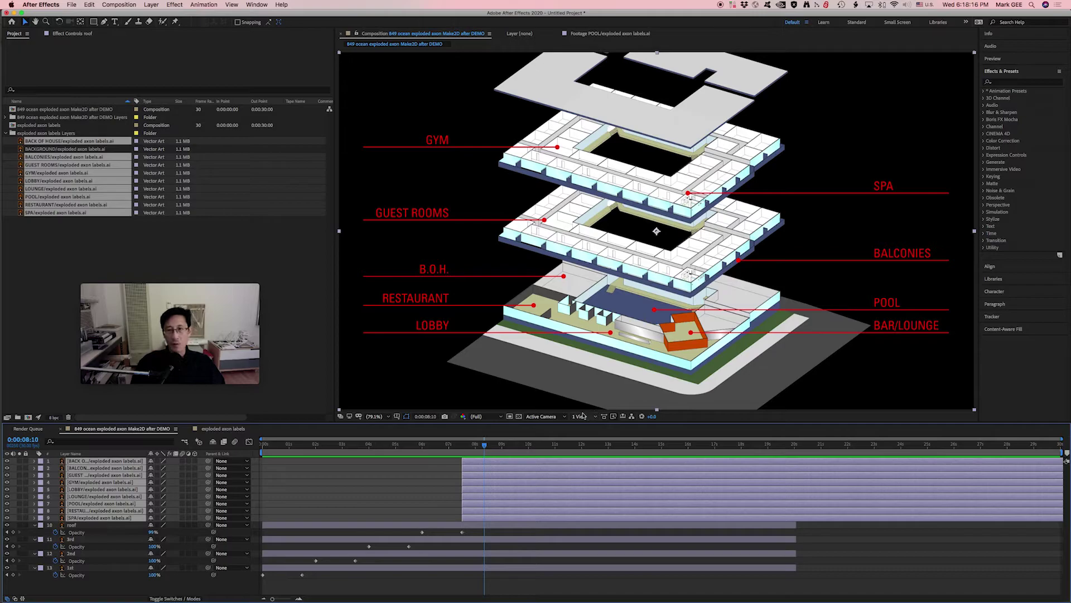
drag(487, 447, 290, 447)
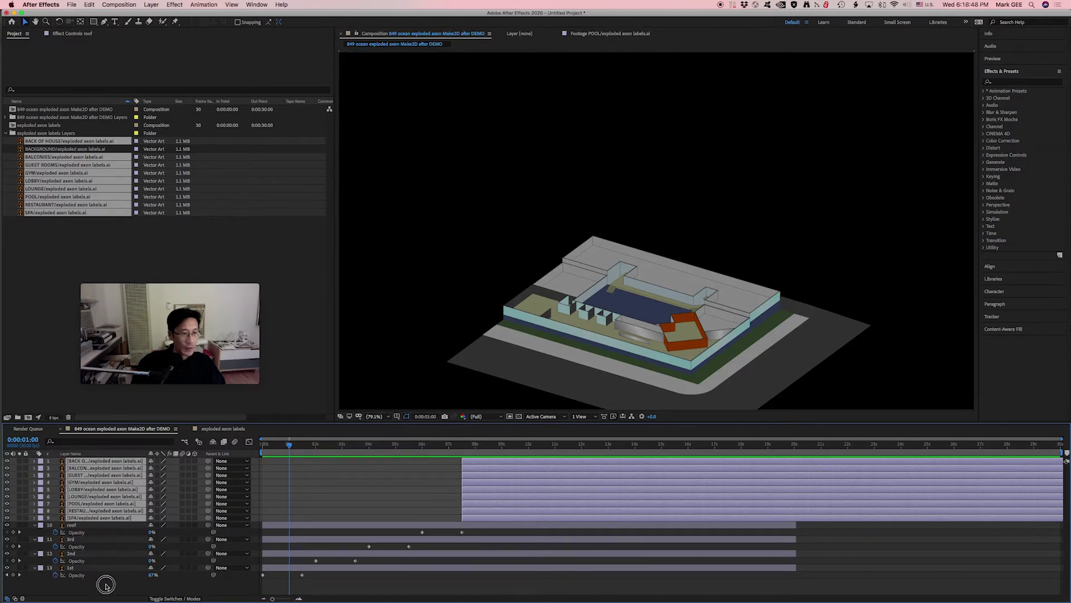
- Shift the LOBBY label layer slightly later and reorder the lowest label layers from top down as POOL, SPA, RESTAURANT, LOUNGE, LOBBY
key(F2)
click(88, 489)
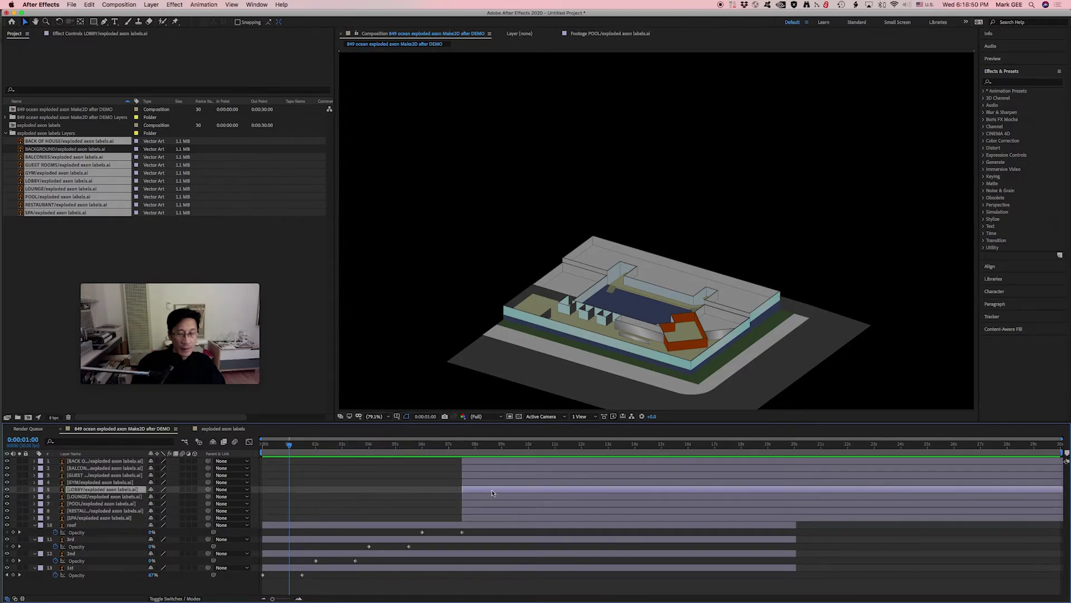
drag(485, 489, 492, 489)
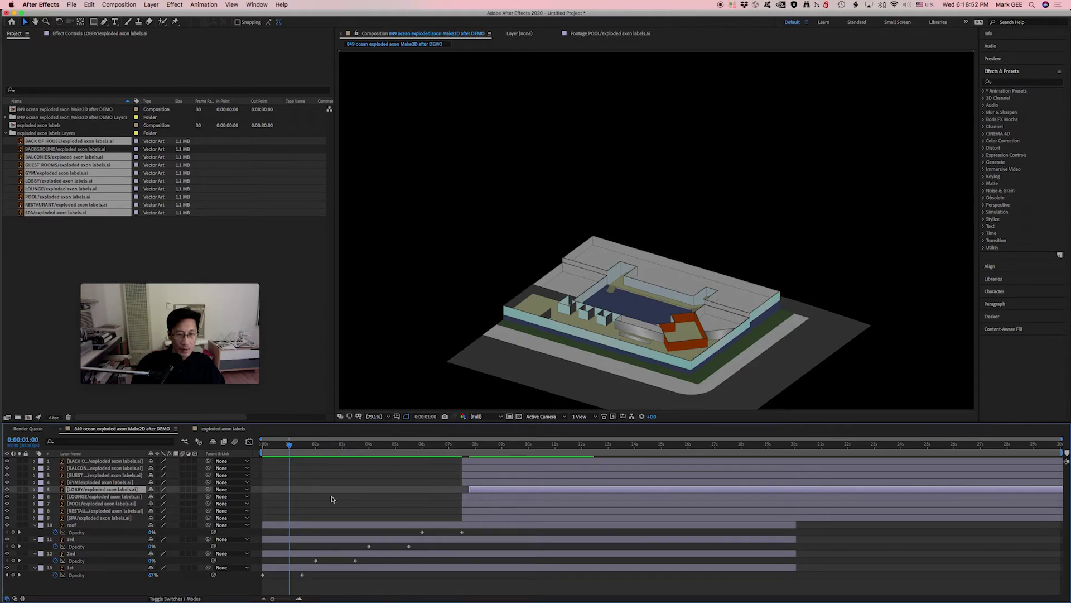
drag(122, 489, 91, 514)
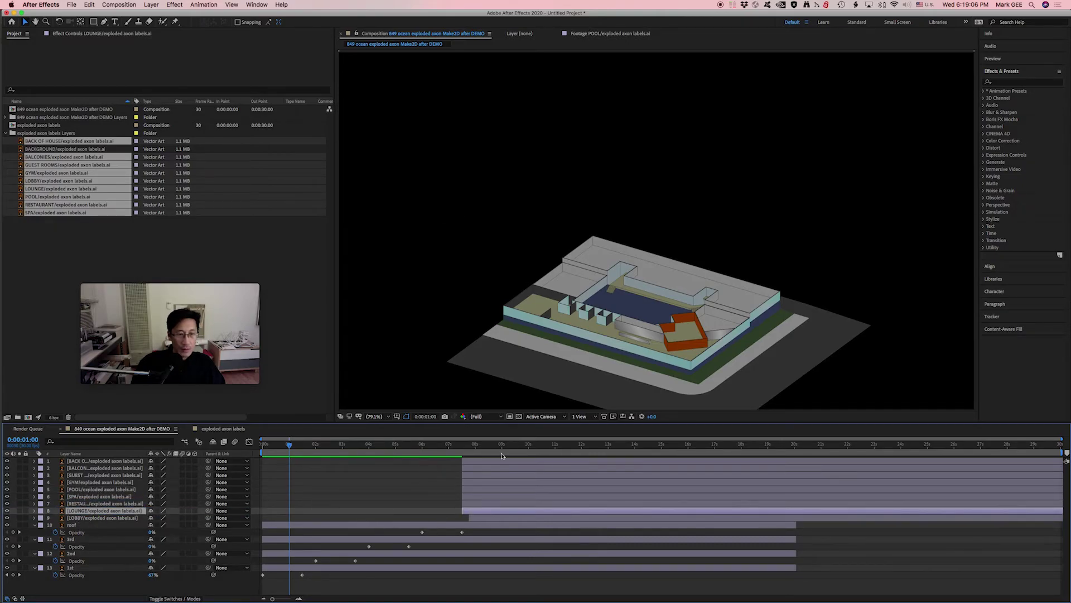
click(98, 504)
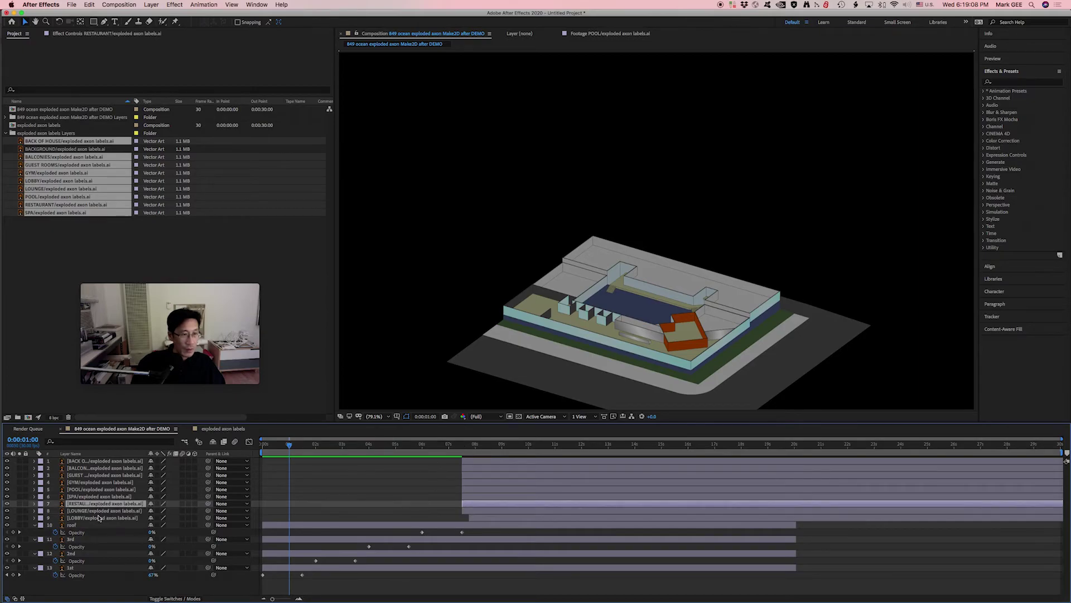
- Start the RESTAURANT, LOUNGE and LOBBY label layers at 0:00:01:00 and show their Opacity properties
shift+click(99, 518)
key(bracketleft)
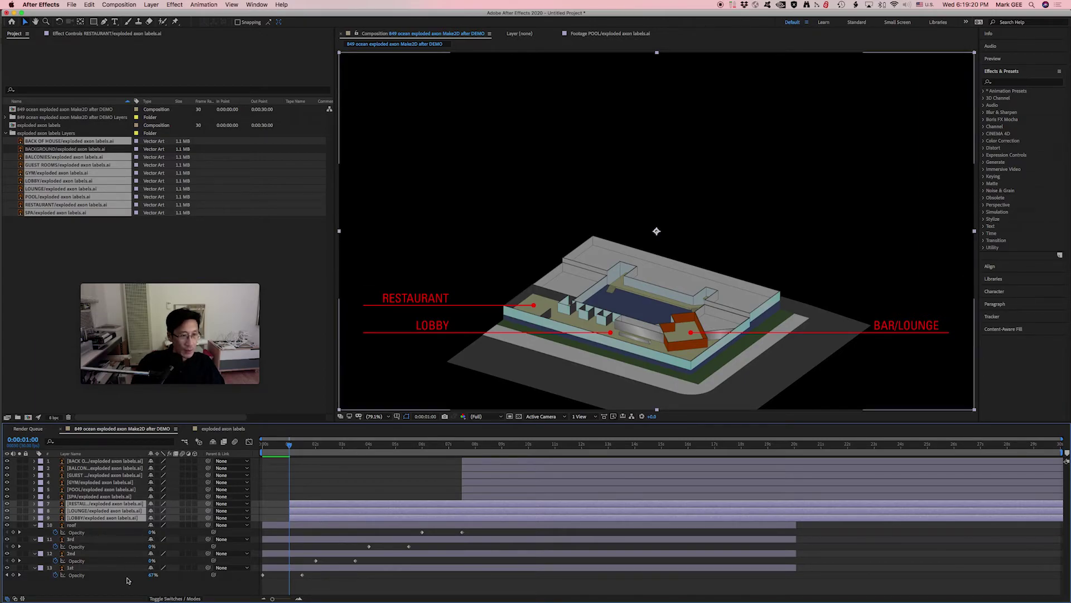
key(F2)
click(84, 519)
shift+click(87, 506)
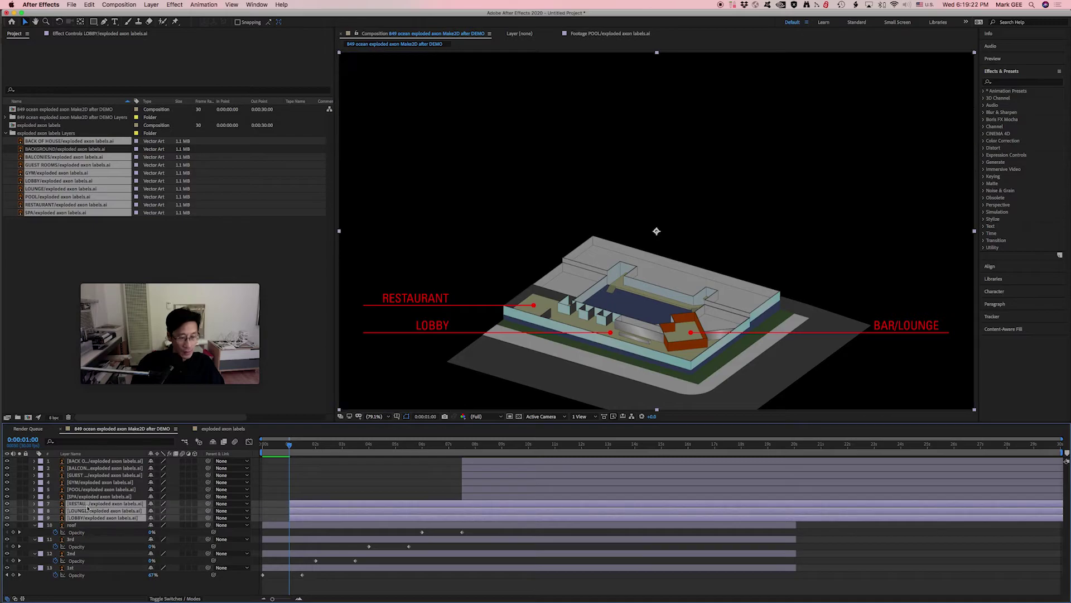
key(t)
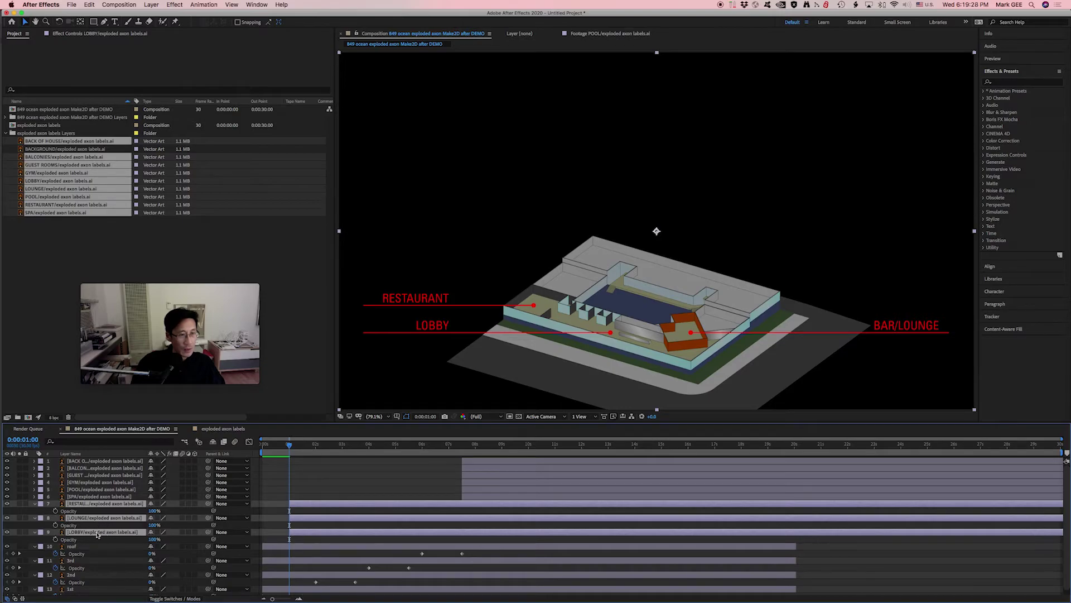
- Add 0% opacity keyframes at 0:00:01:00 to the LOBBY, LOUNGE and RESTAURANT label layers
click(114, 468)
click(103, 532)
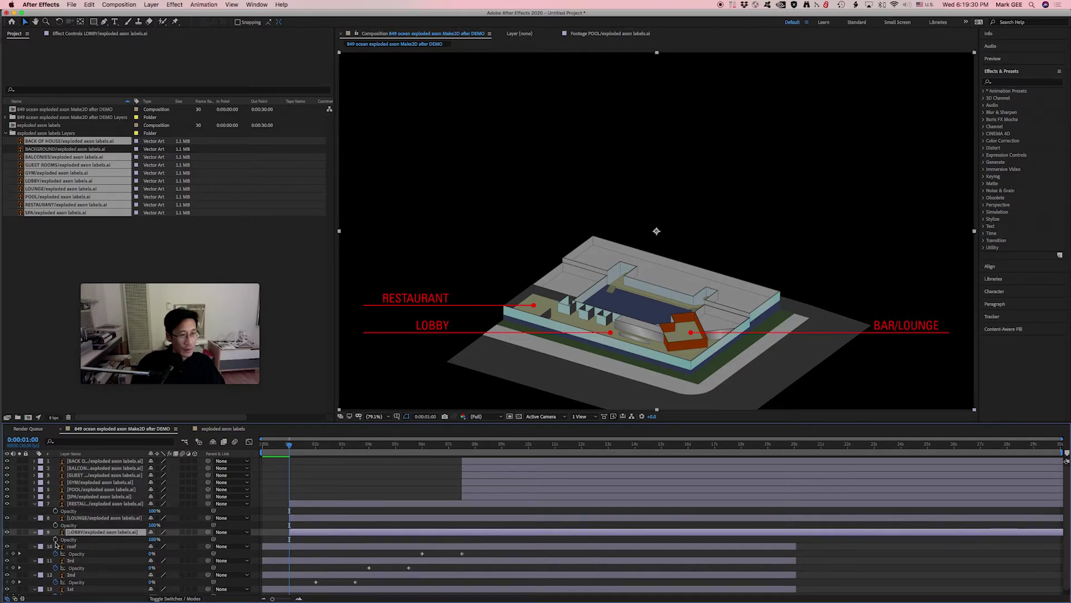
drag(153, 539, 88, 540)
click(25, 540)
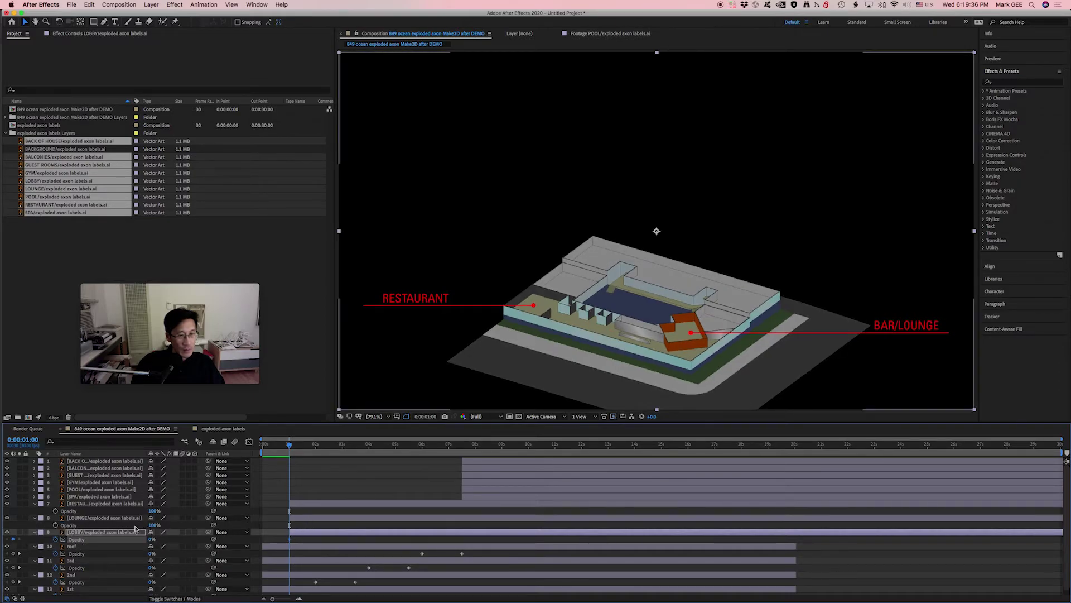
click(322, 519)
shift+click(320, 504)
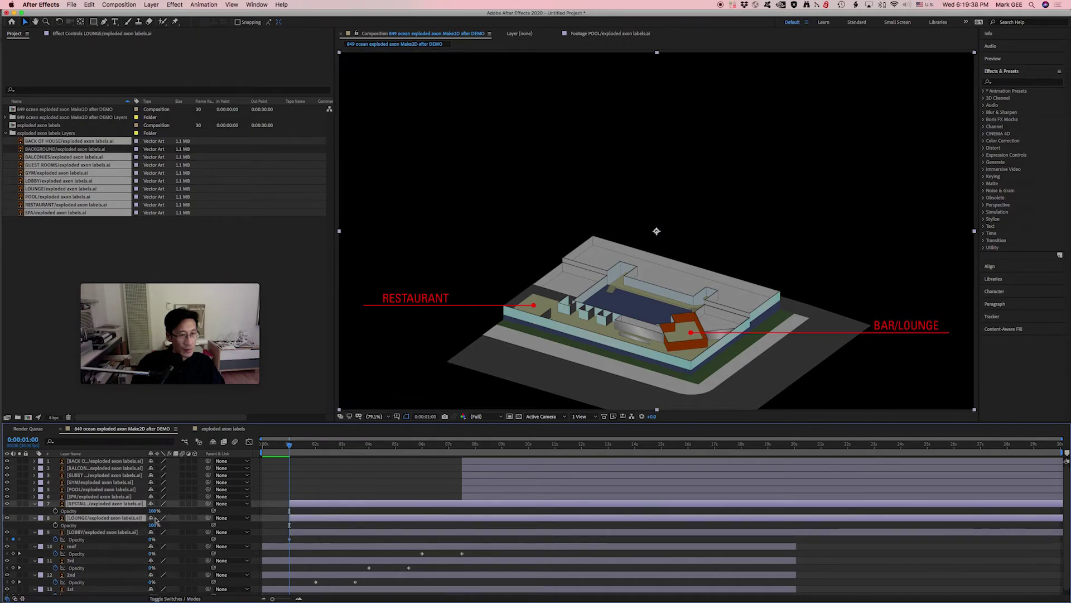
click(56, 527)
drag(154, 524, 46, 505)
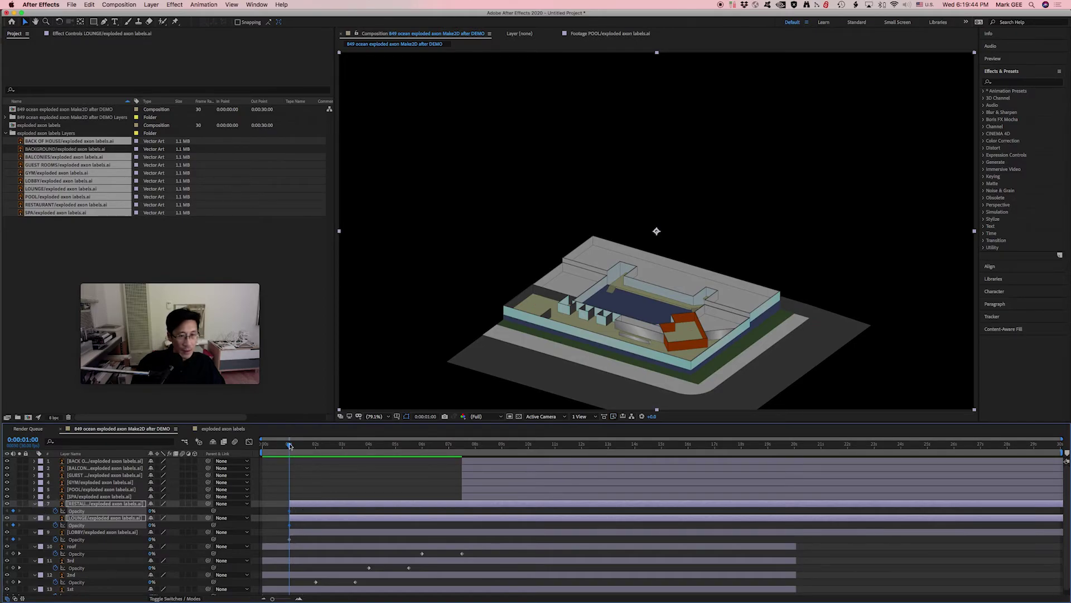
- Keyframe the LOBBY label's opacity to 99% at 0:00:01:05 and move the LOUNGE and RESTAURANT 0% keyframes to that same time
drag(290, 445, 298, 447)
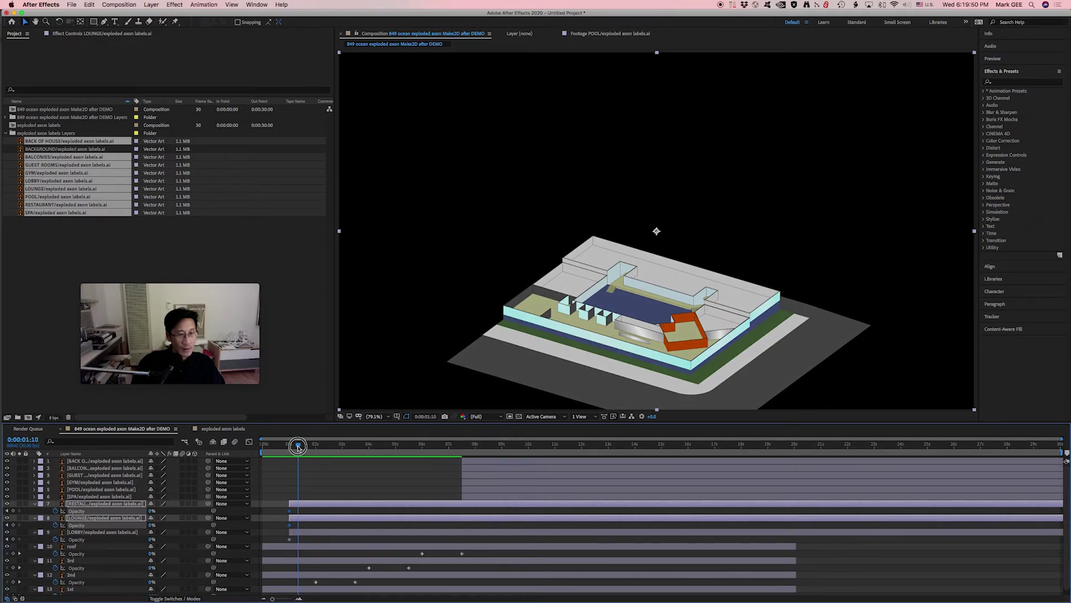
drag(299, 447, 294, 447)
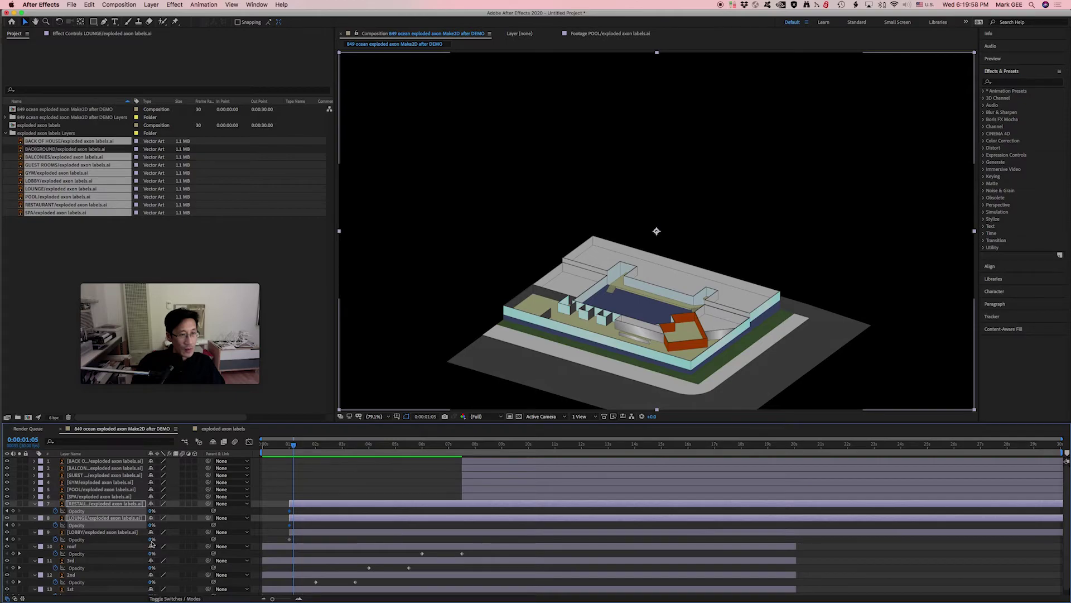
drag(151, 539, 203, 539)
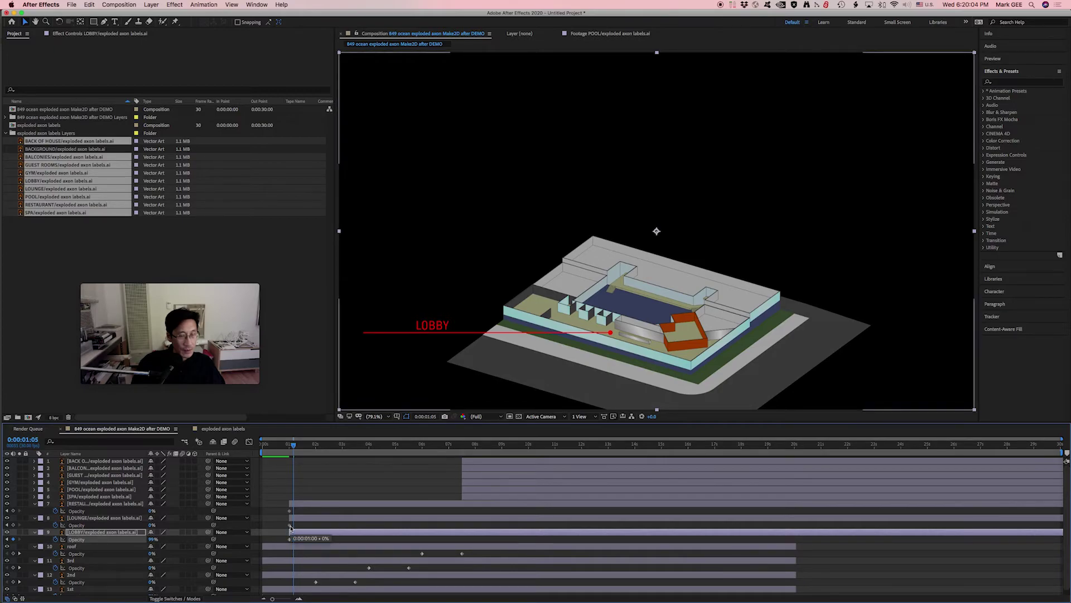
click(290, 526)
shift+click(290, 511)
drag(290, 525, 298, 527)
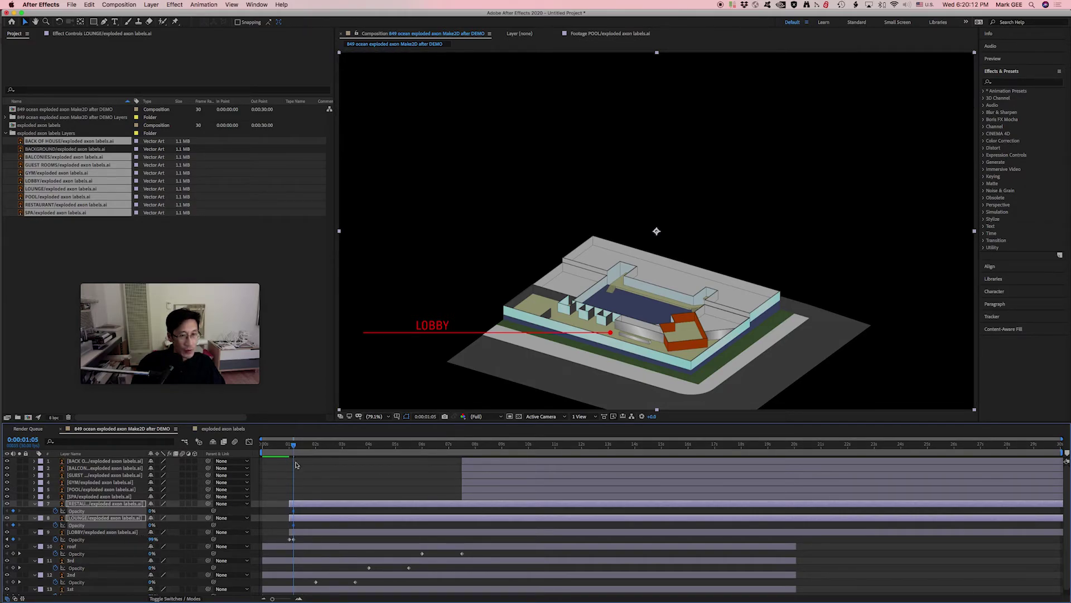
- End the LOUNGE fade at 100% on 0:00:01:10 and fade the RESTAURANT label from 0% at 0:00:01:10 to 99% at 0:00:01:15
drag(294, 446, 303, 447)
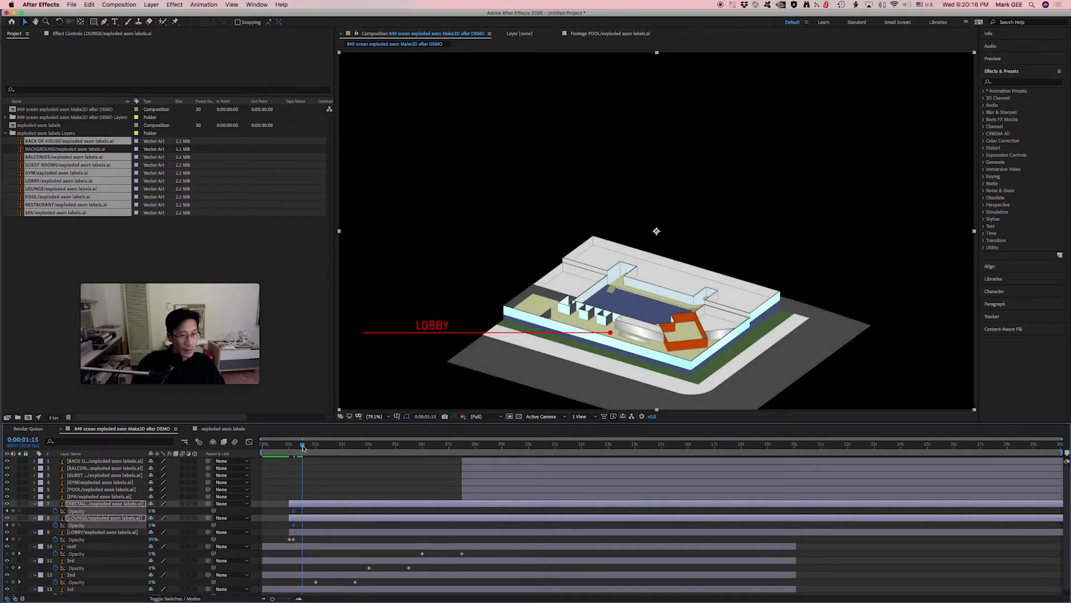
click(304, 525)
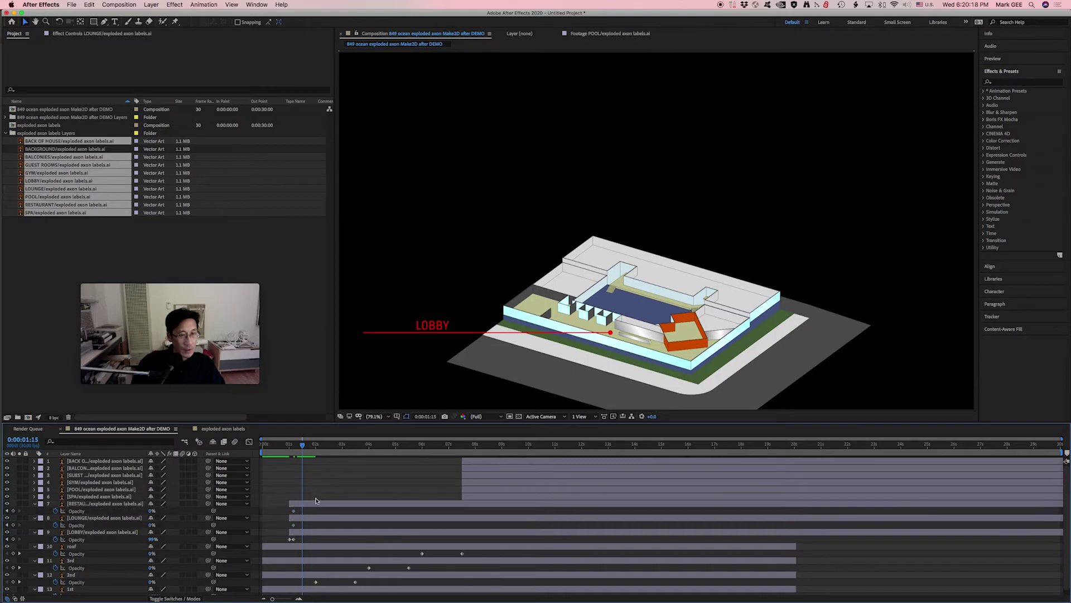
click(303, 524)
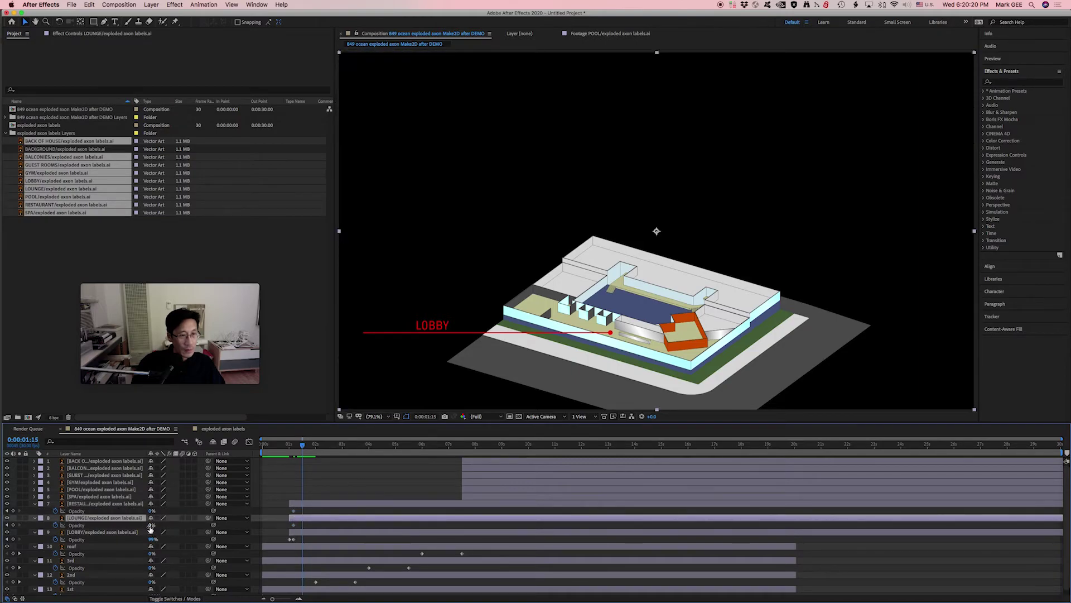
drag(150, 526, 211, 526)
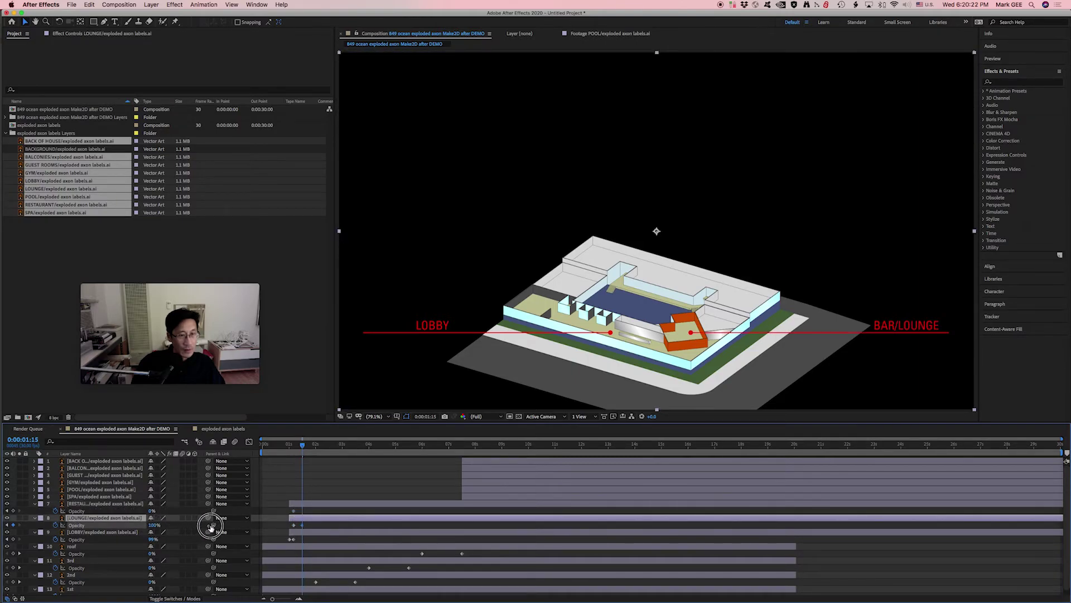
mouse_move(301, 445)
mouse_down()
mouse_move(285, 446)
mouse_move(302, 445)
mouse_up()
click(106, 503)
drag(150, 512, 184, 513)
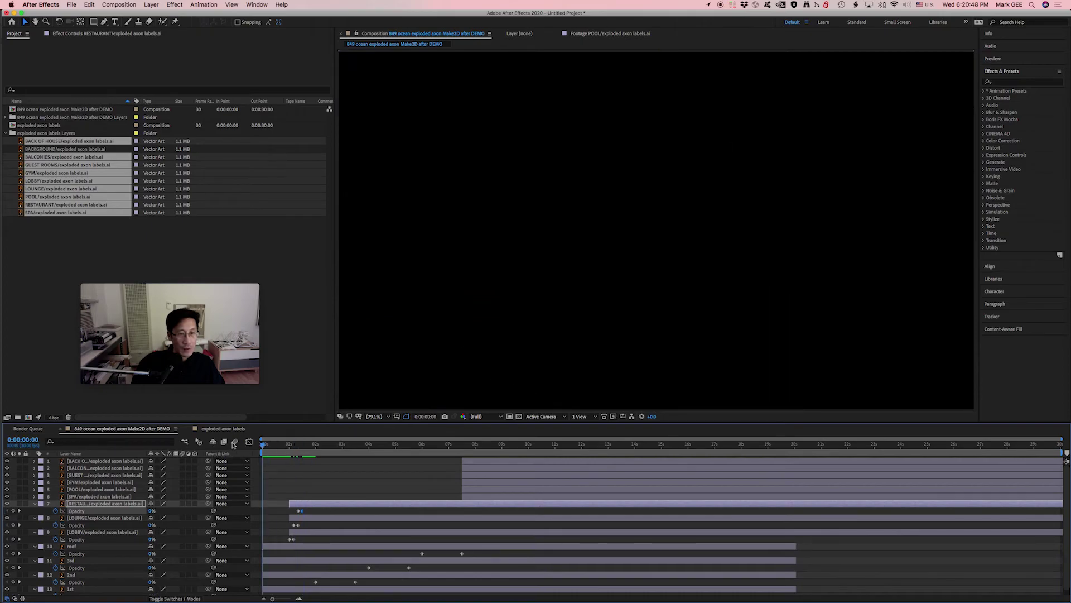
- Preview the animation from the beginning to check how the three label fade-ins line up with the floor fades
key(space)
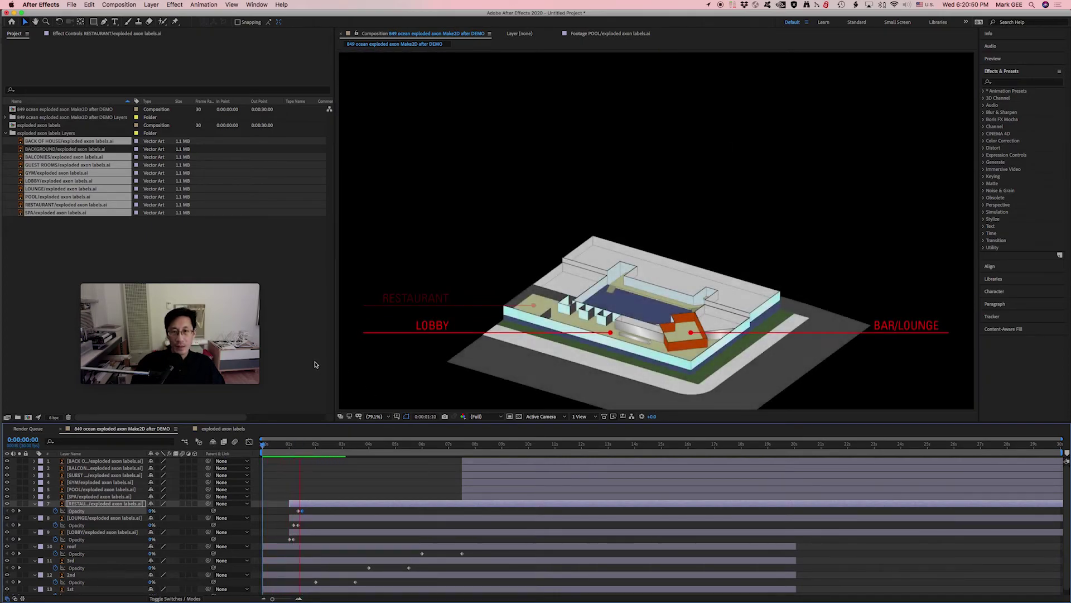
key(space)
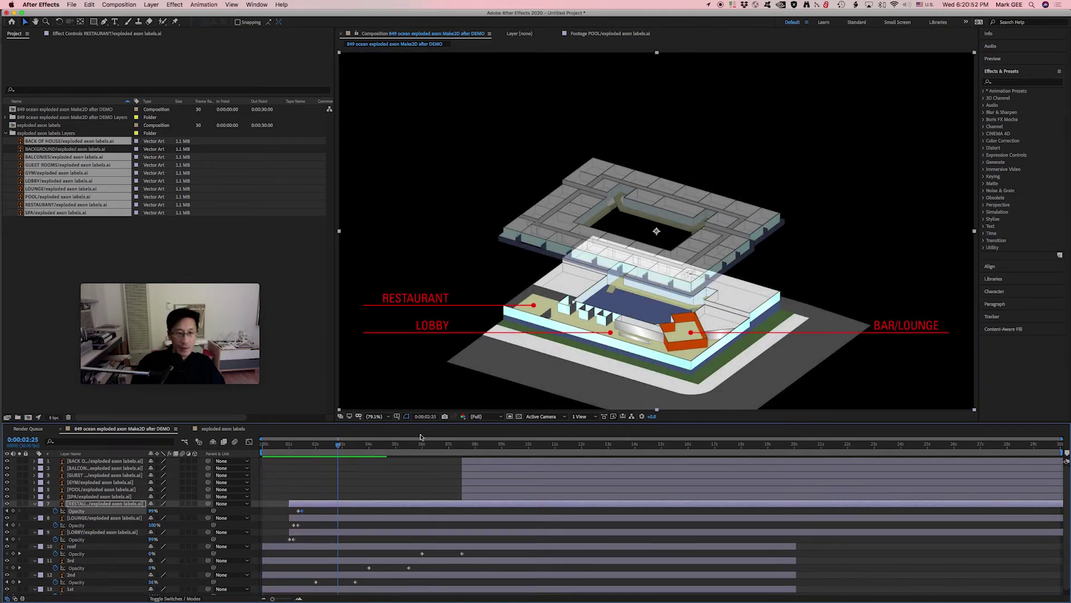
scroll(388, 501, down, 1)
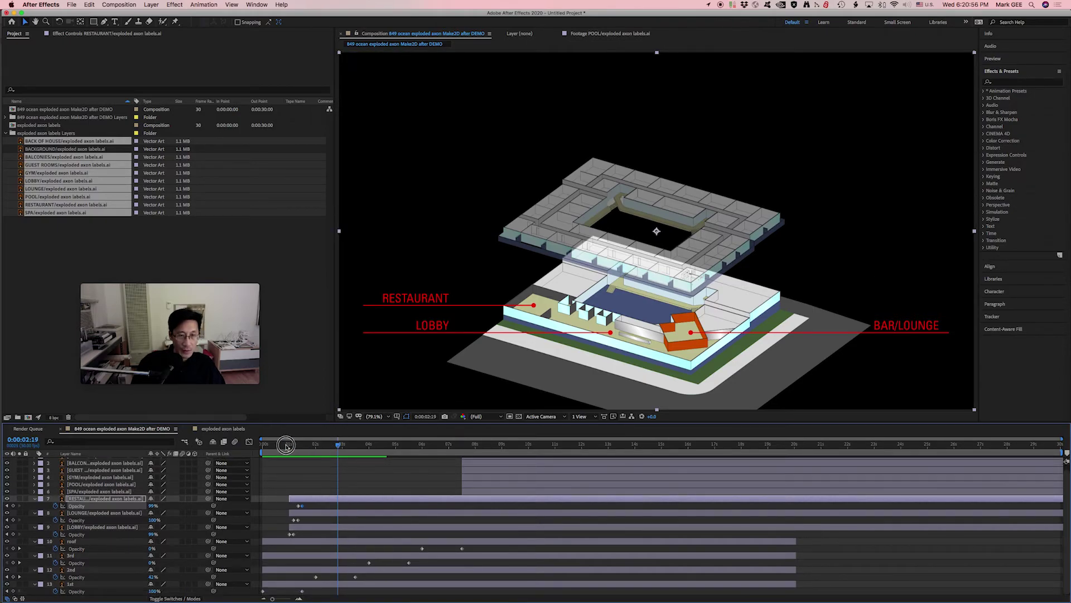
drag(299, 445, 234, 448)
key(space)
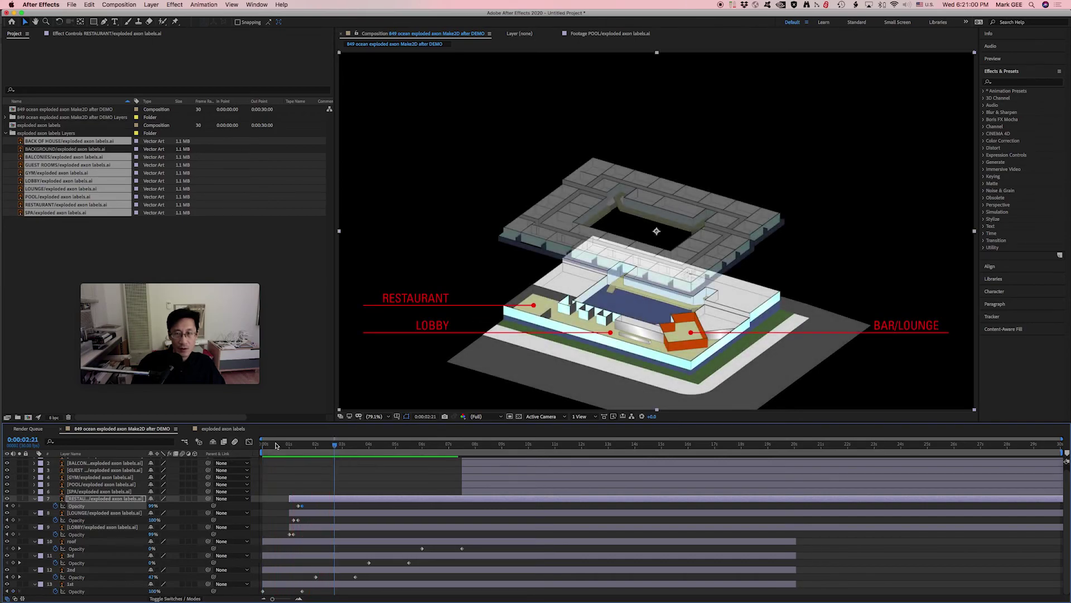
- Shift the 2nd, 3rd and roof opacity keyframes one second later, starting the 2nd floor's fade at 0:00:03:00, and preview from the beginning
drag(489, 578, 312, 549)
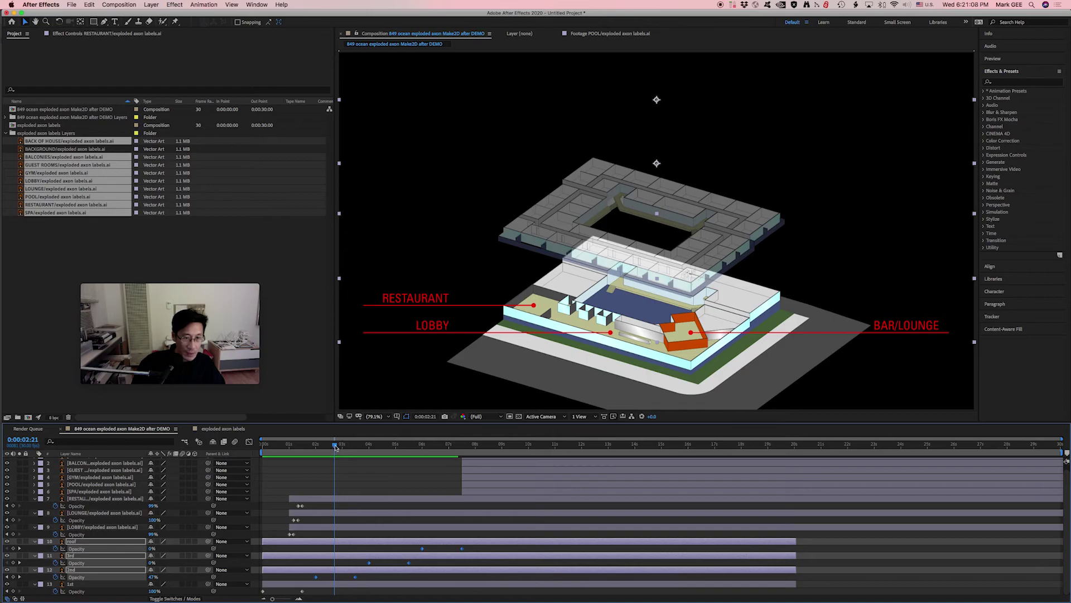
drag(335, 446, 343, 444)
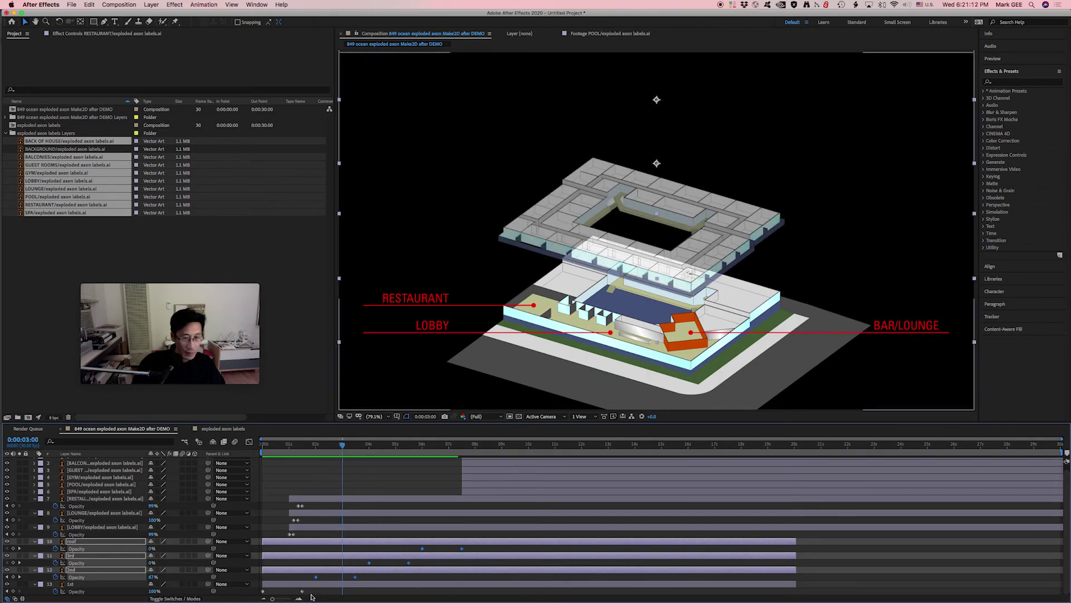
drag(316, 578, 343, 579)
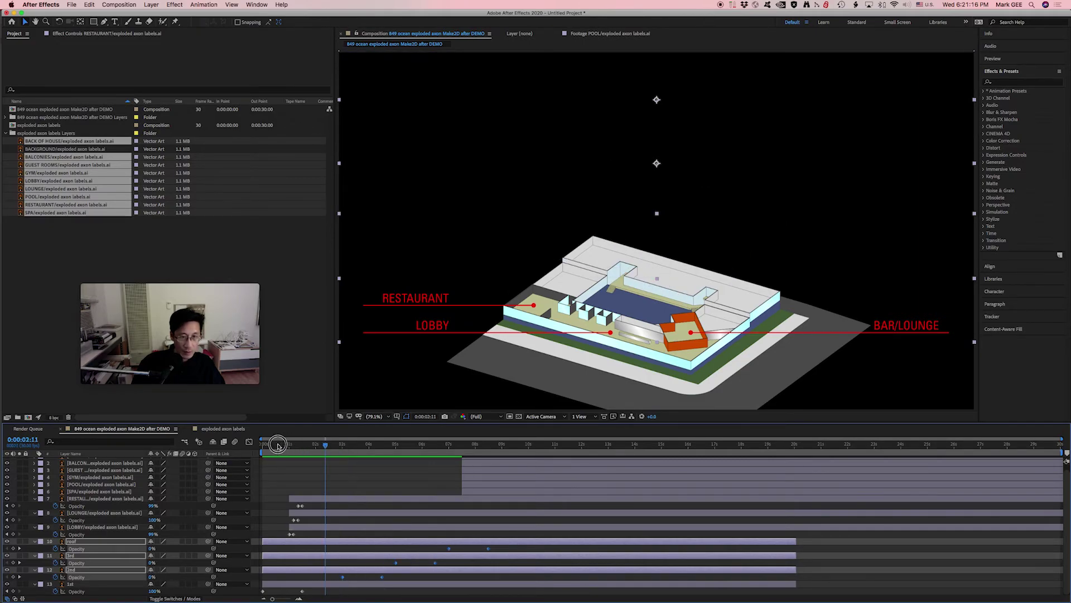
drag(283, 444, 262, 445)
key(space)
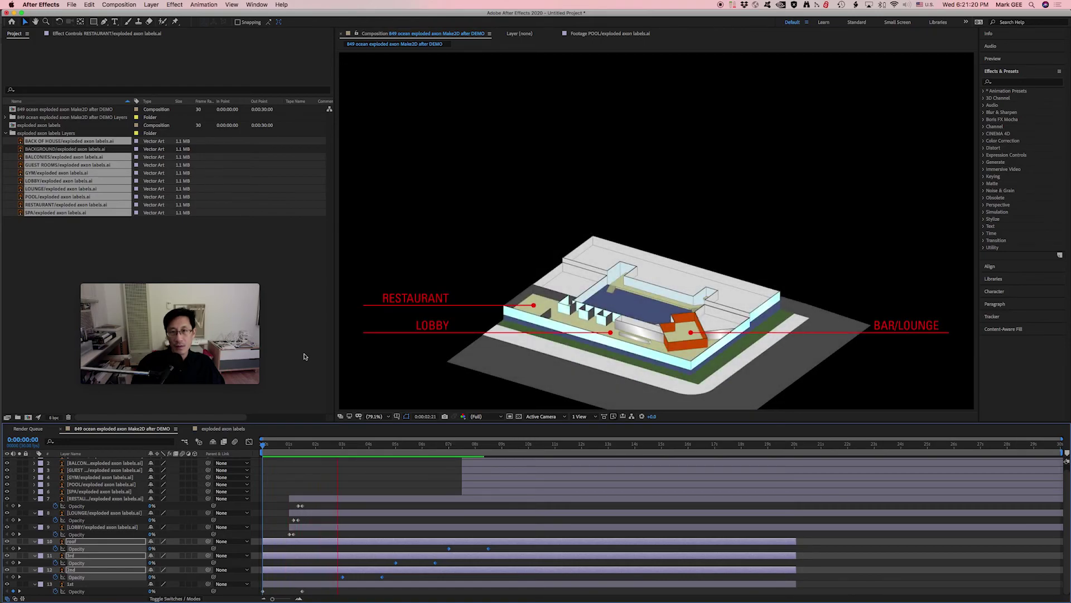
key(space)
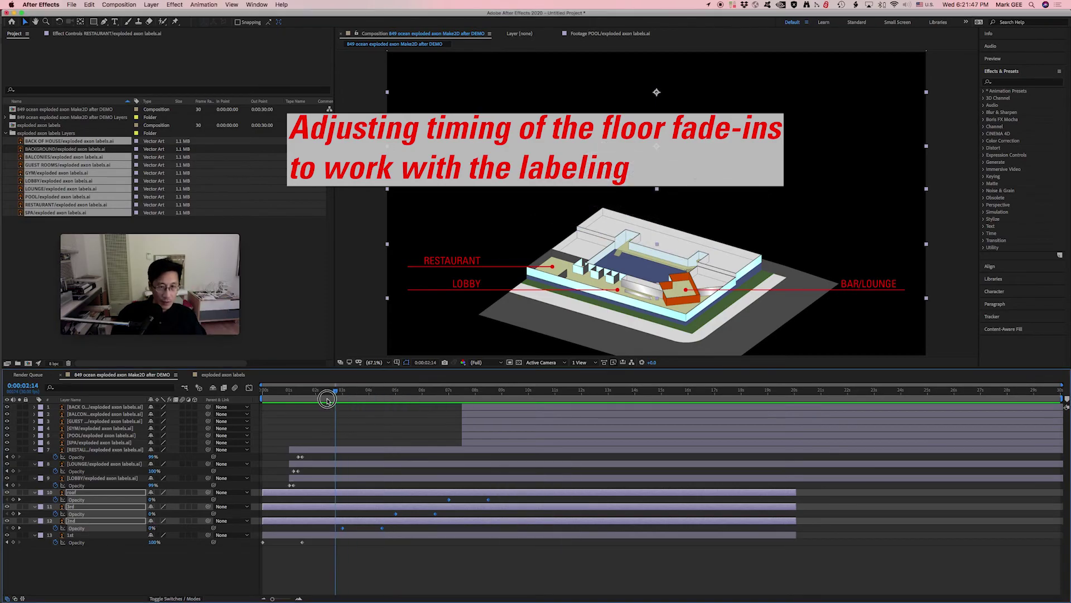
- Move the 3rd and roof opacity keyframes together one second later, starting the 3rd floor's fade at 0:00:06:00
mouse_move(328, 395)
mouse_down()
mouse_move(307, 404)
mouse_move(342, 393)
mouse_up()
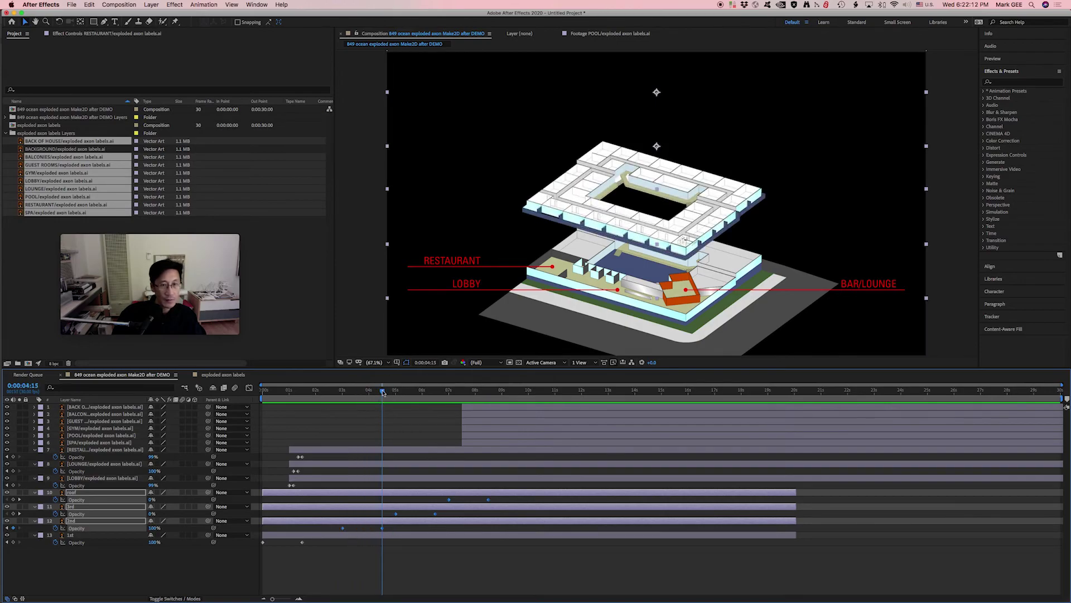
drag(382, 393, 422, 393)
drag(507, 499, 387, 517)
drag(396, 514, 421, 513)
- Move the roof layer's two opacity keyframes to start its fade at 0:00:09:00 and review the timeline up to 0:00:04:00
drag(422, 393, 460, 404)
drag(460, 404, 461, 402)
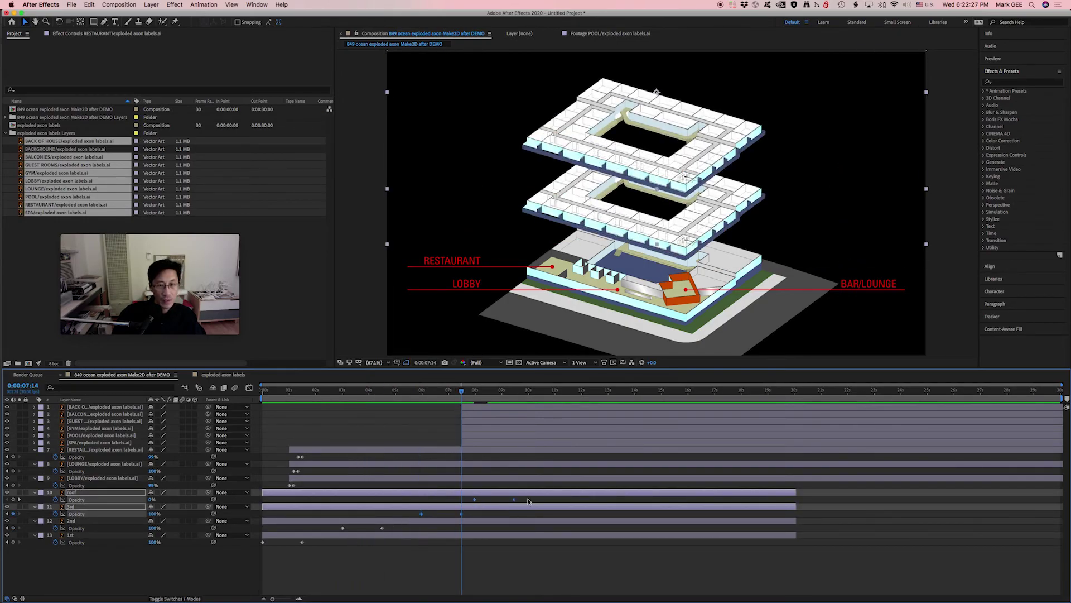
drag(528, 501, 555, 500)
drag(462, 391, 502, 390)
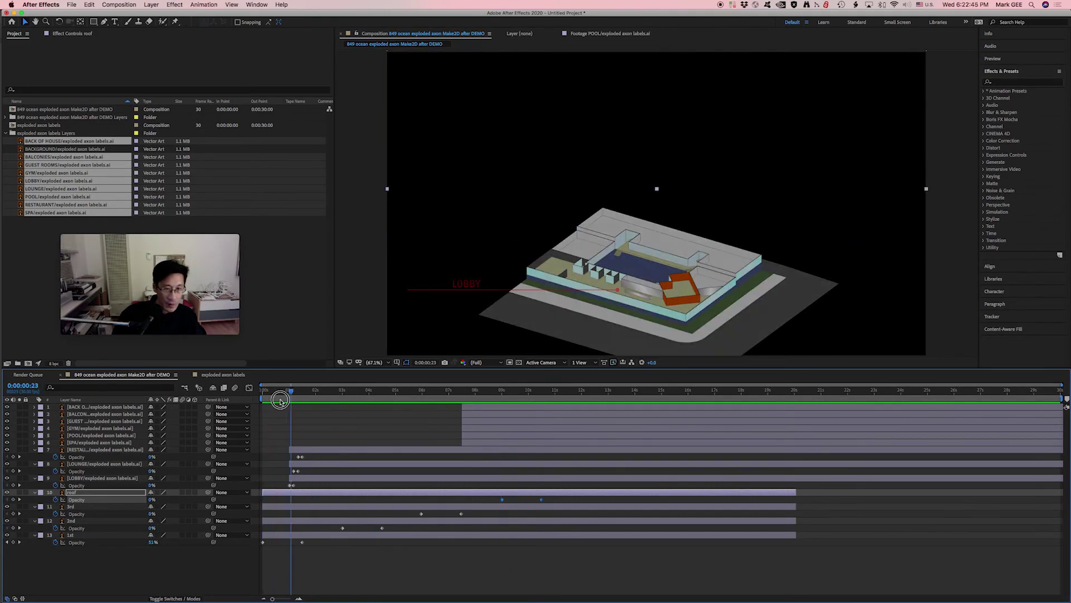
click(285, 404)
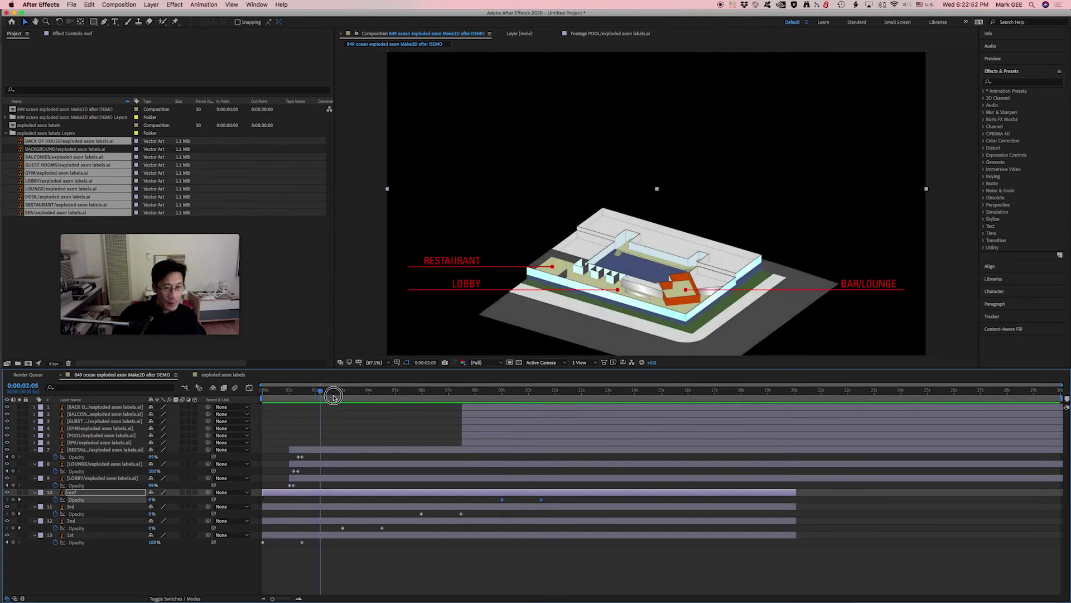
drag(335, 395, 369, 394)
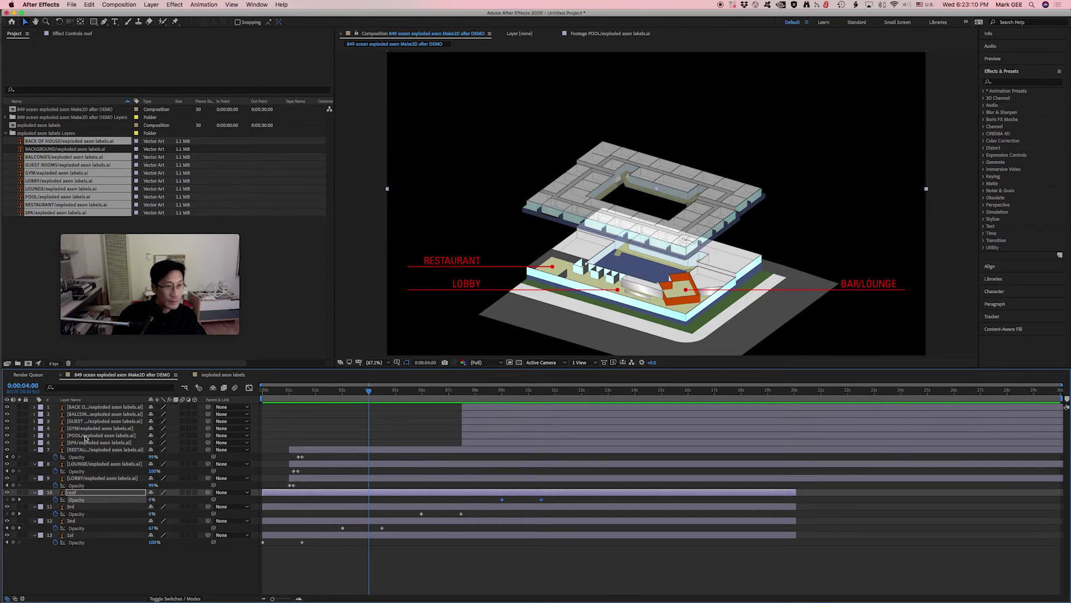
- Place the POOL label layer below SPA and fade its opacity from 0% at 0:00:01:15 to 100% at 0:00:01:20
click(85, 438)
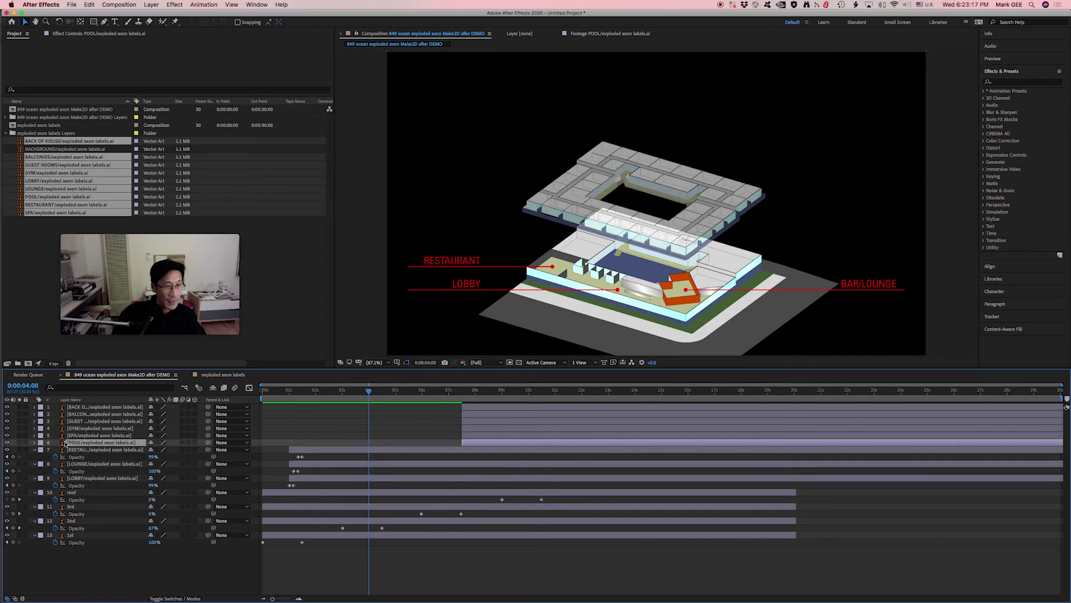
key(t)
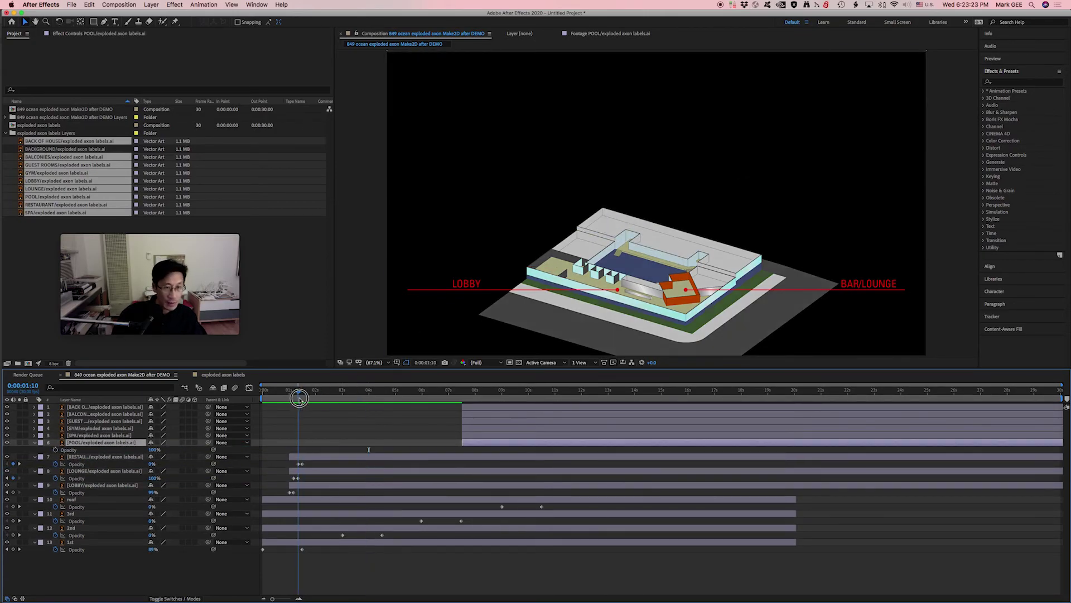
drag(302, 392, 308, 392)
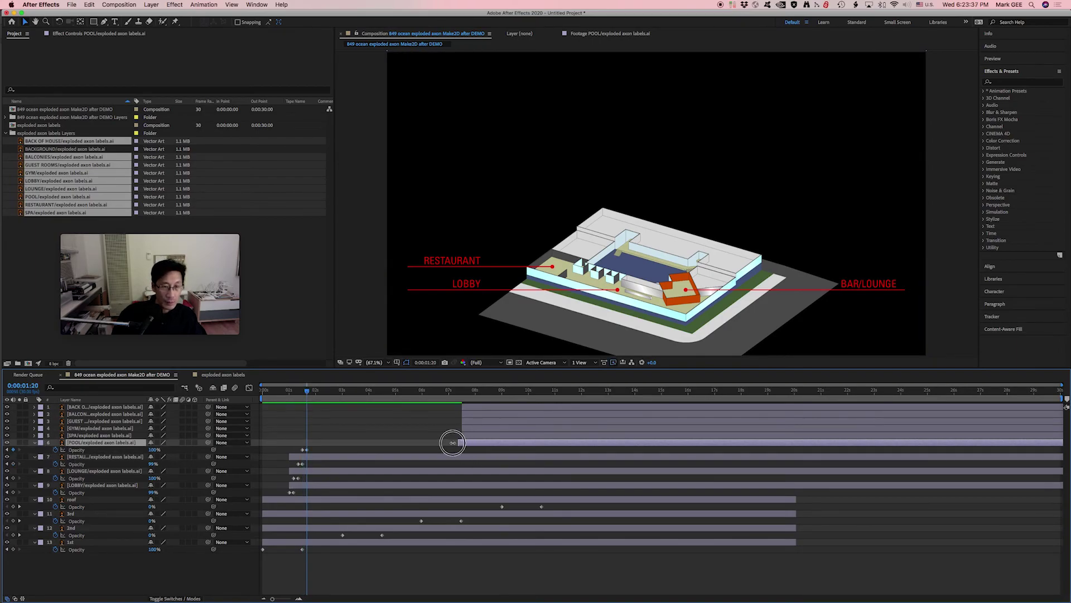
- Extend the POOL label layer's start back to 0:00:01:00 and preview the fade-ins from the beginning
drag(454, 441, 289, 442)
drag(307, 393, 247, 395)
key(space)
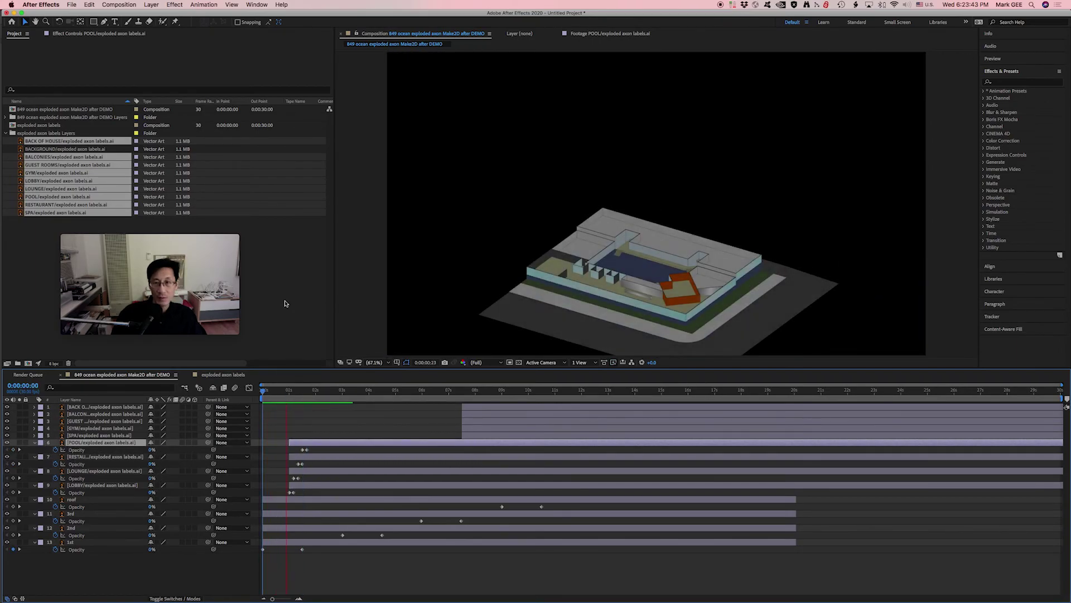
key(space)
drag(384, 392, 506, 396)
drag(506, 396, 514, 394)
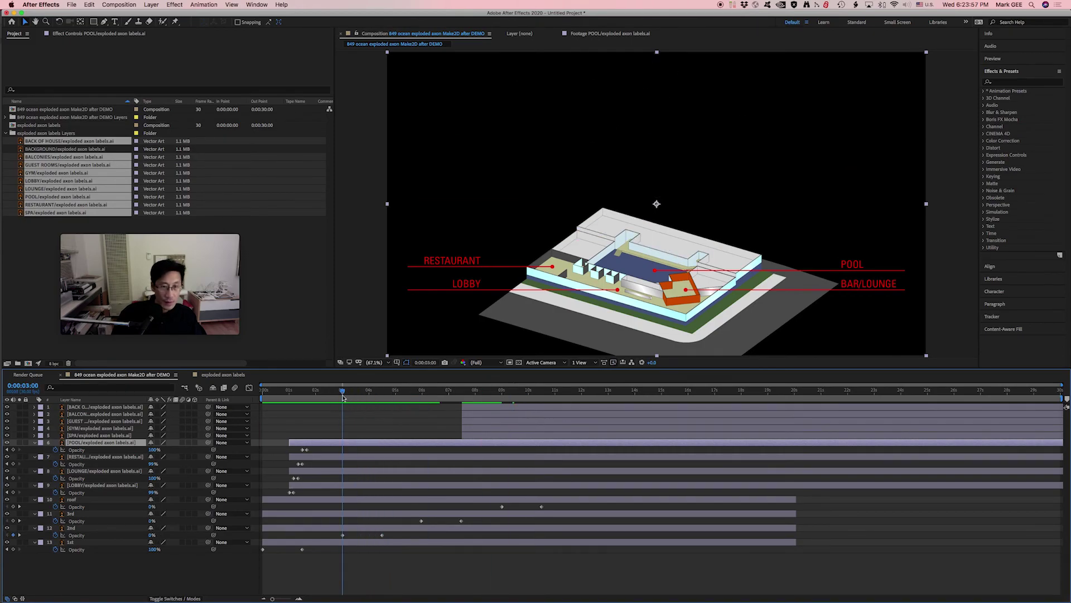
- Move the BALCONIES and GUEST ROOMS label layers directly above POOL and shift both layers' start to 0:00:04:00
drag(362, 394, 371, 401)
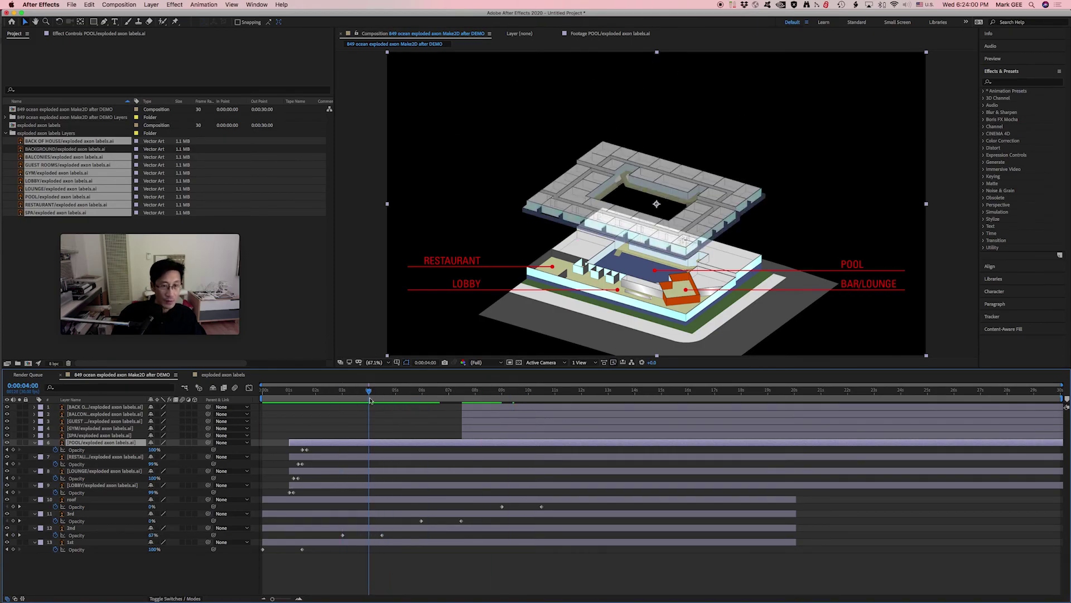
click(103, 414)
shift+click(103, 421)
drag(103, 420, 103, 438)
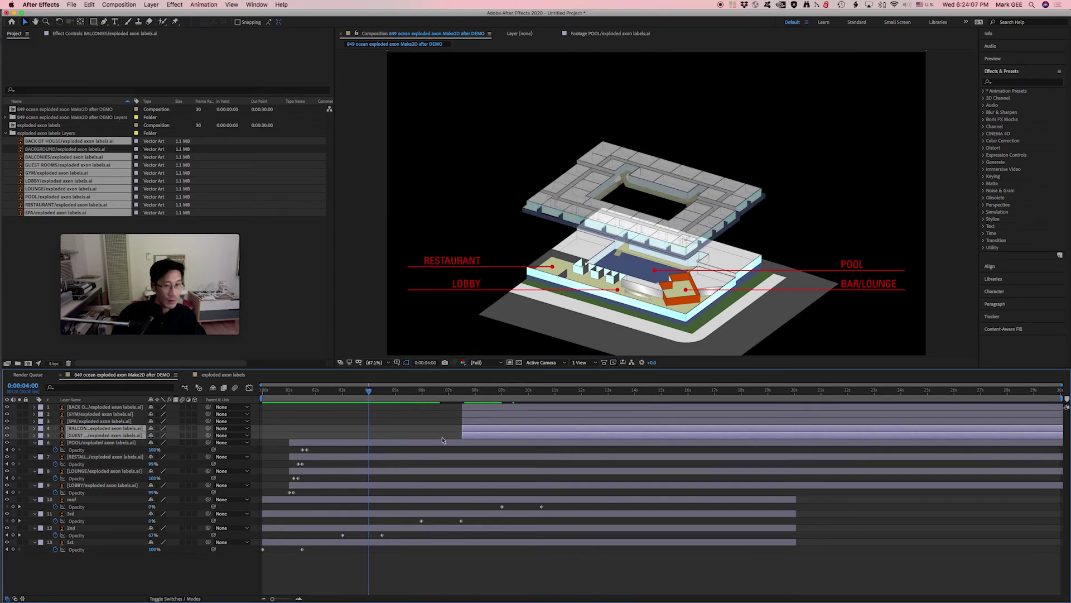
key([)
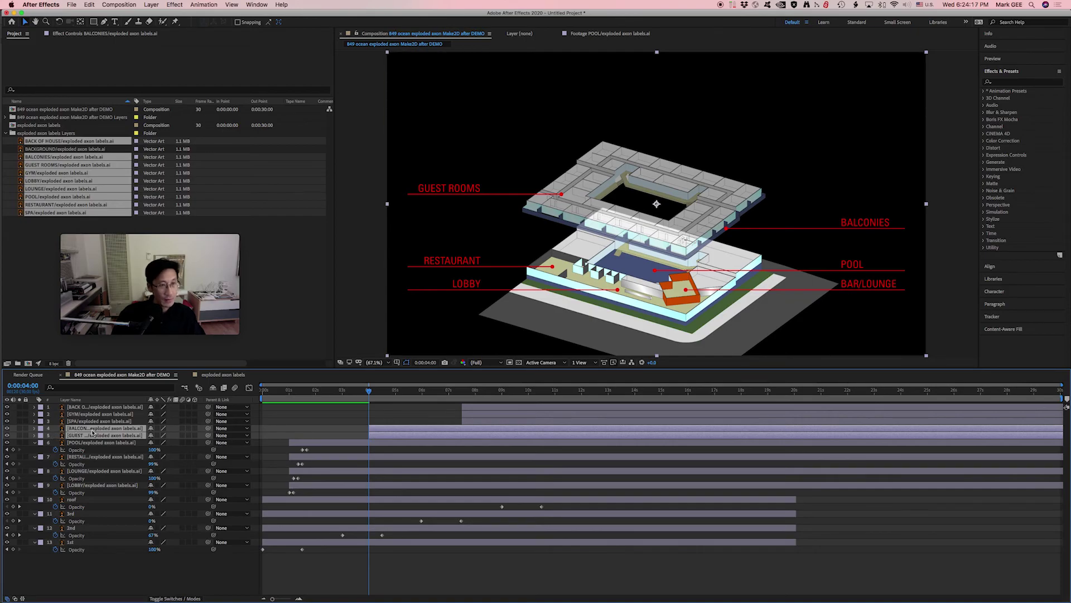
- Keyframe opacity fade-ins on the GUEST ROOMS and BALCONIES labels, starting GUEST ROOMS at 0:00:04:00 and BALCONIES right after it
key(t)
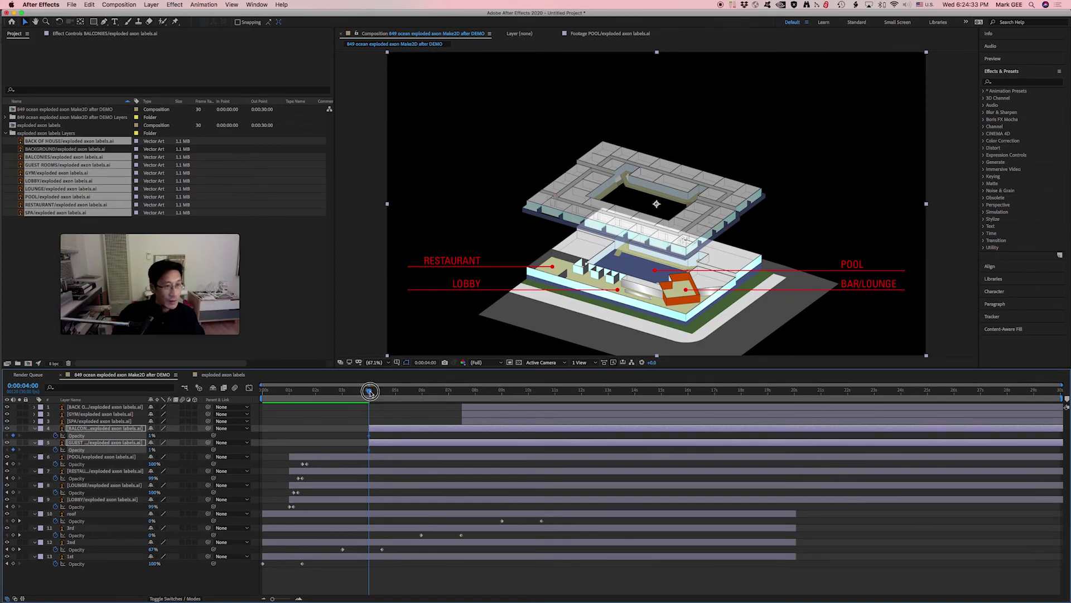
drag(368, 391, 370, 391)
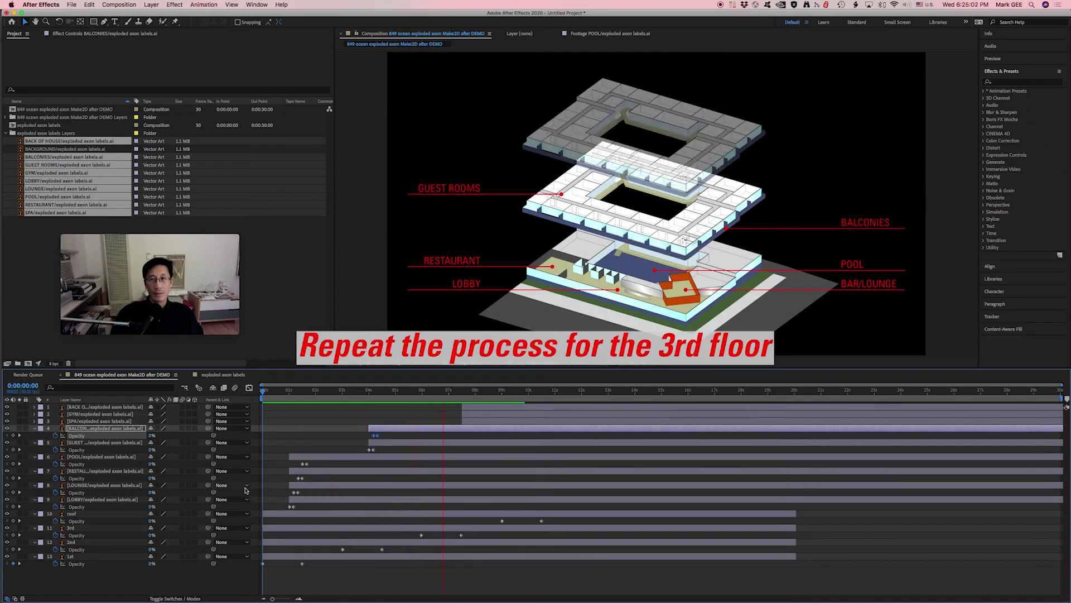
- Place the BACK OF HOUSE label layer above POOL and fade its opacity from 0% at 0:00:01:20 to 100% a few frames on
drag(103, 407, 103, 442)
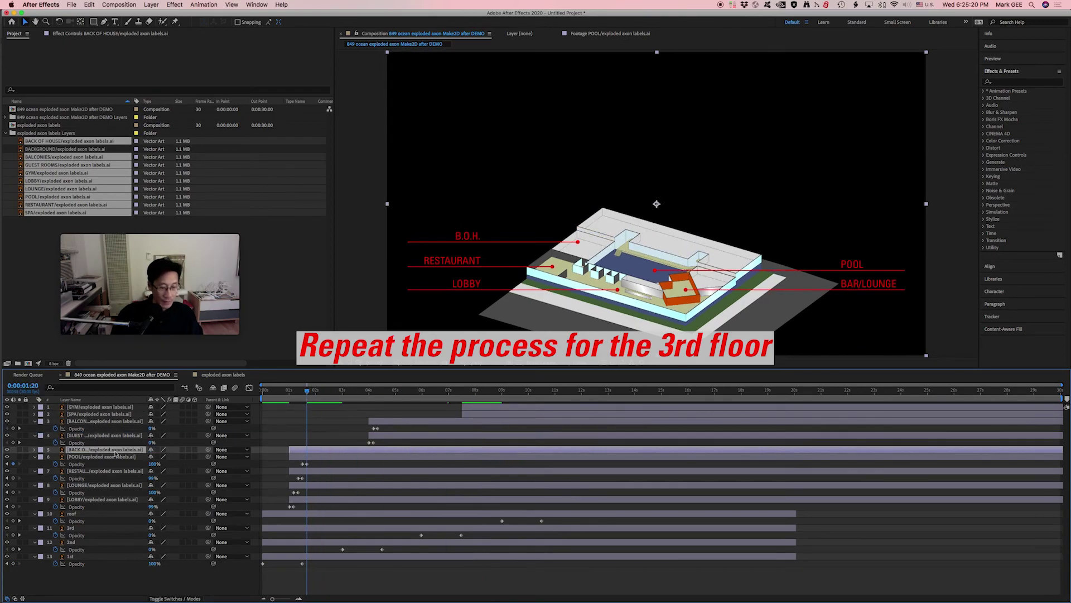
key(alt+shift+t)
drag(152, 457, 134, 456)
drag(308, 392, 312, 392)
drag(151, 457, 173, 457)
- Extend the start of the GYM and SPA label layers back to 0:00:07:00
drag(311, 392, 449, 393)
click(112, 407)
shift+click(112, 414)
key(alt+bracketleft)
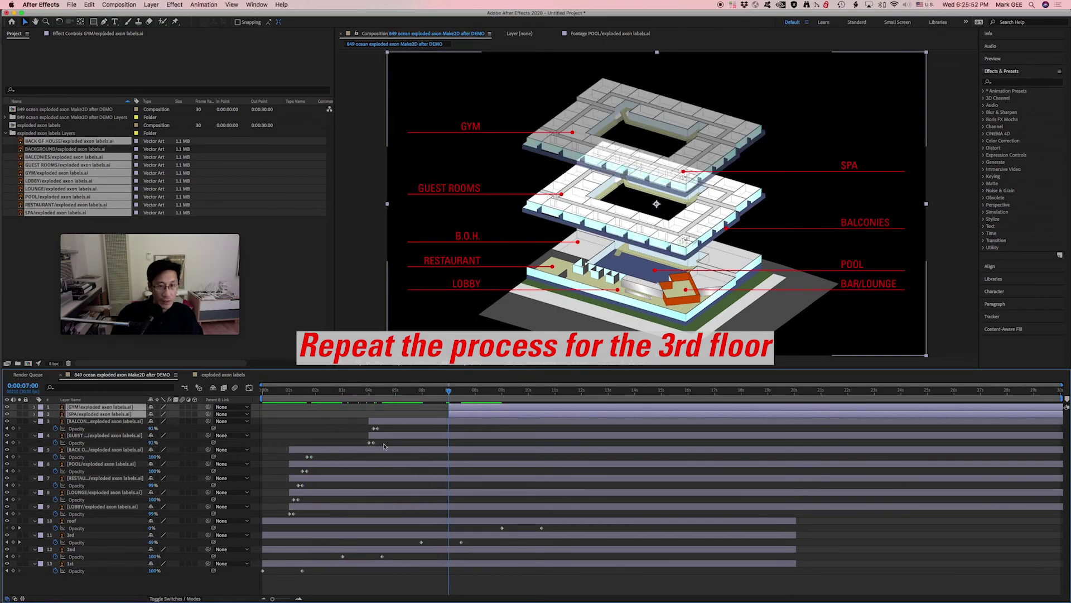
- Fade SPA's opacity from 0% at 0:00:07:00 to 100% at 0:00:07:05, and start GYM's fade from 0% at 0:00:07:05
key(alt+shift+t)
drag(152, 414, 131, 414)
drag(449, 392, 454, 393)
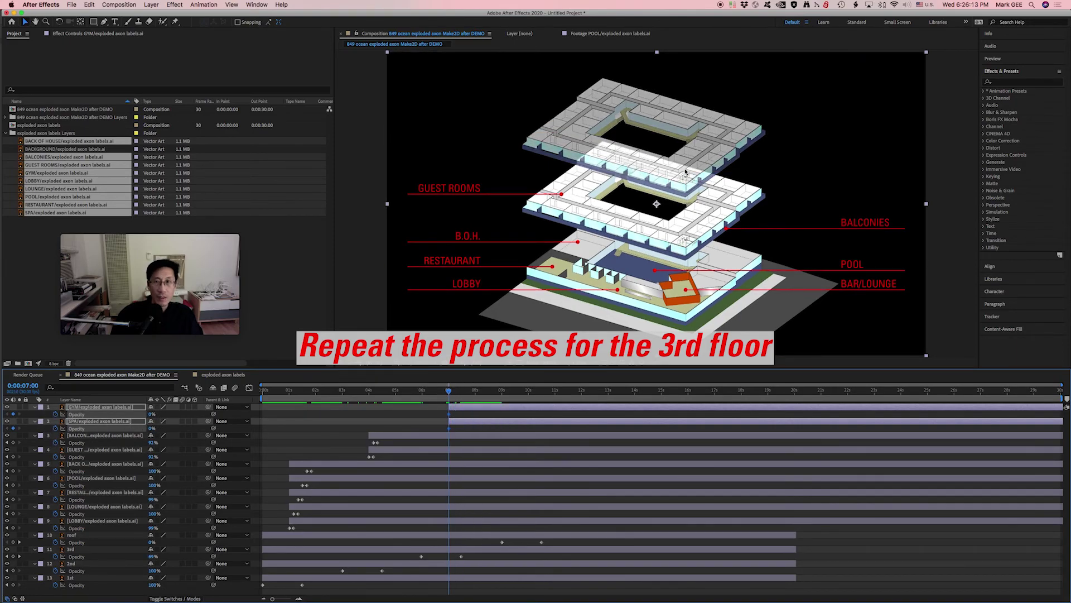
click(452, 393)
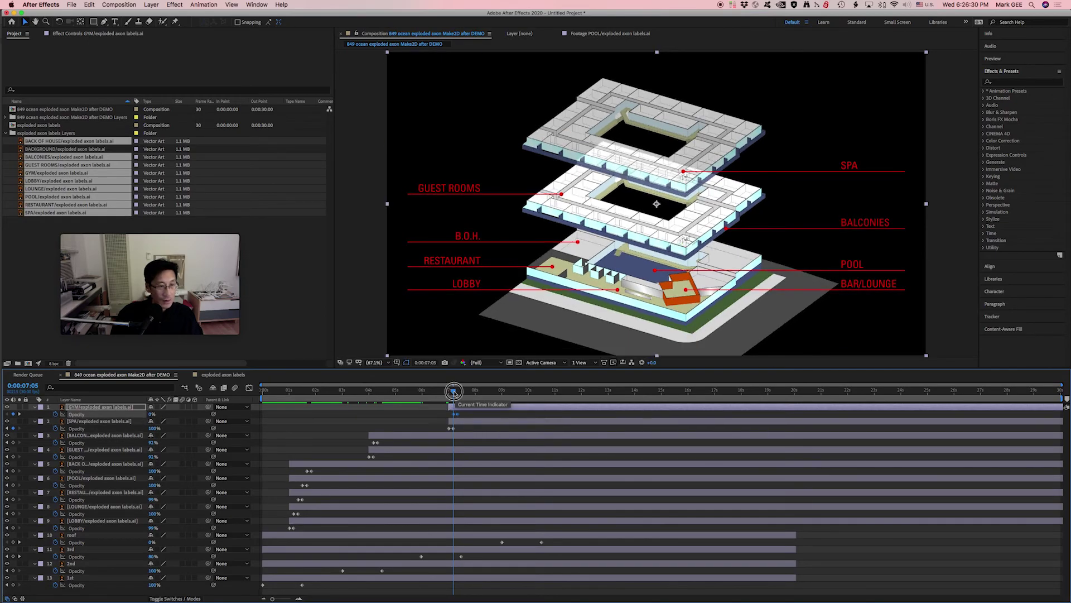
- Preview the floor and label fade-ins from the beginning through the roof's appearance
drag(454, 393, 251, 396)
key(space)
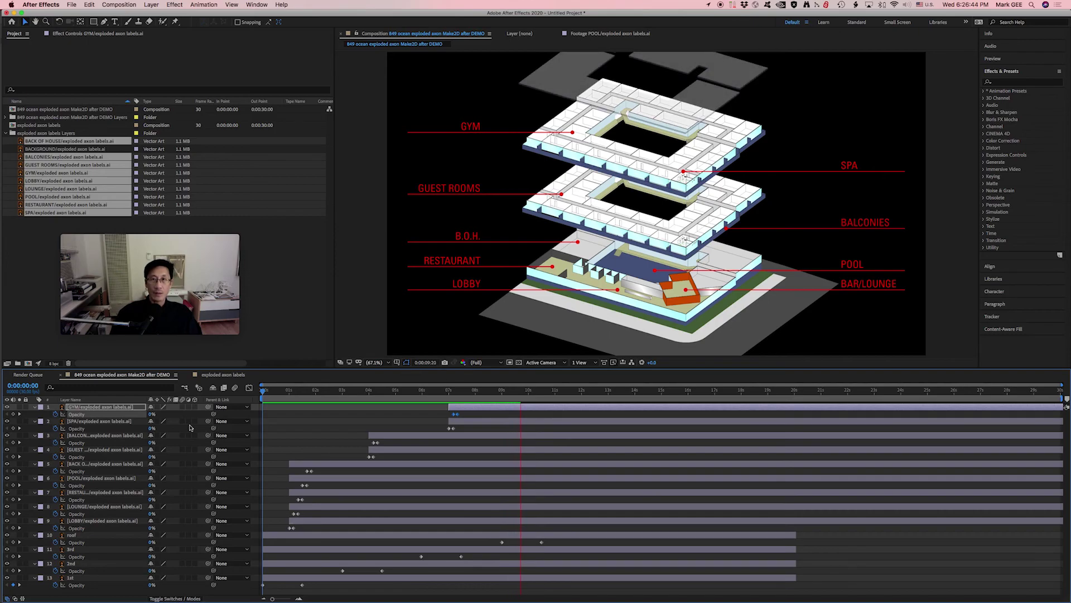
key(space)
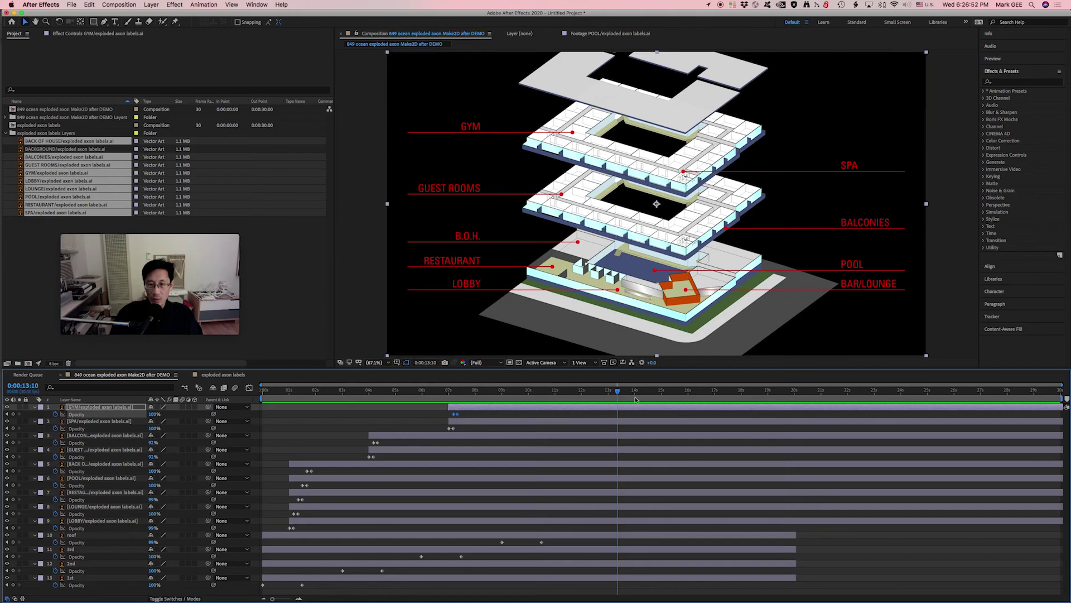
- Set the current time to 0:00:15:00, deselect all layers and enlarge the timeline area
drag(618, 393, 661, 396)
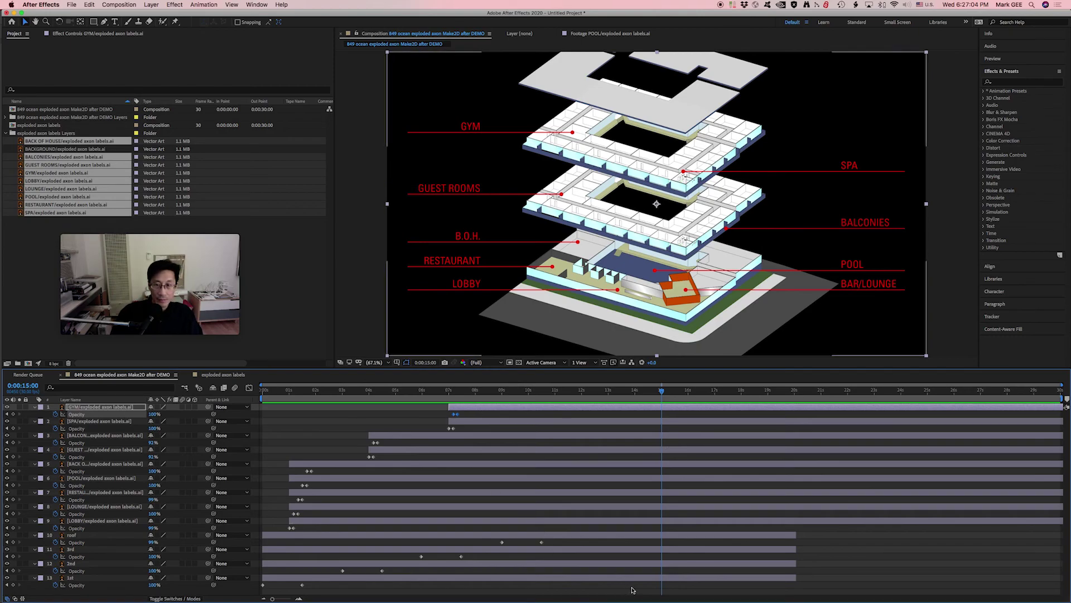
key(super+shift+a)
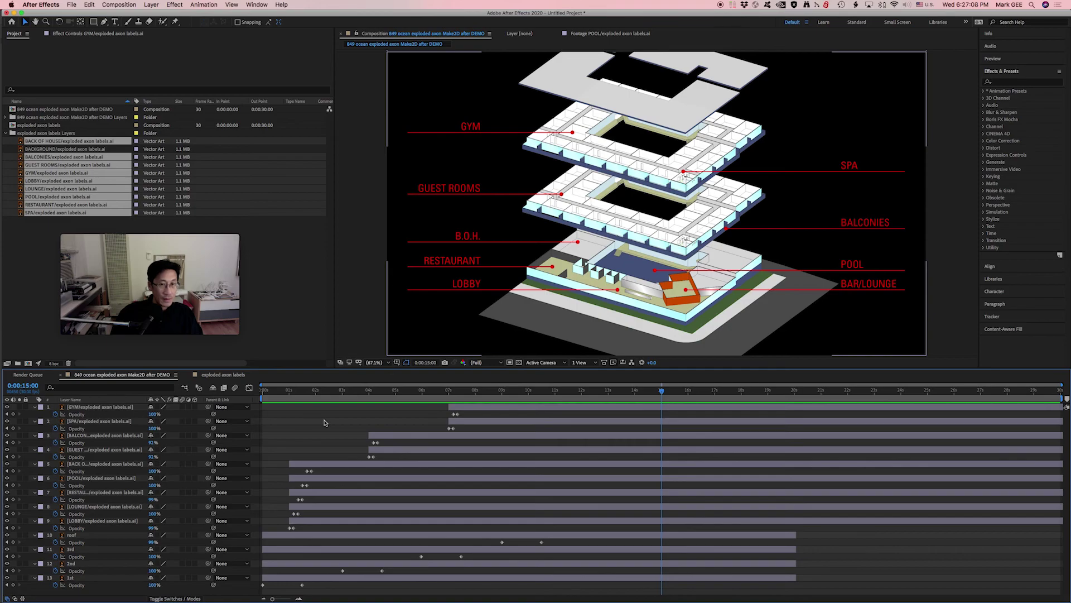
drag(353, 369, 353, 333)
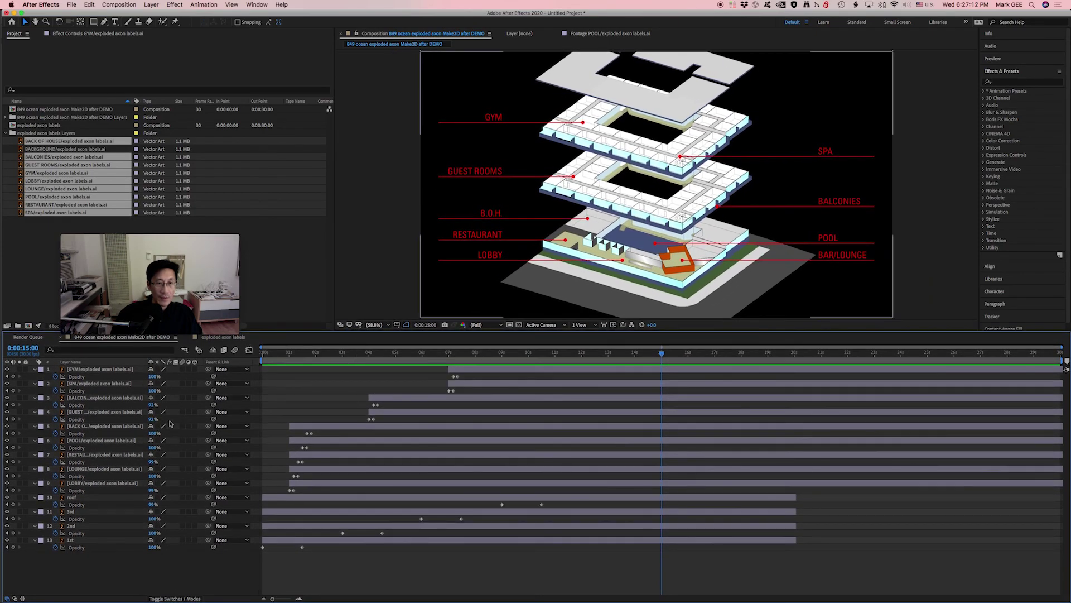
- Select all layers from GYM to 1st and toggle the display of their keyframed properties
click(104, 369)
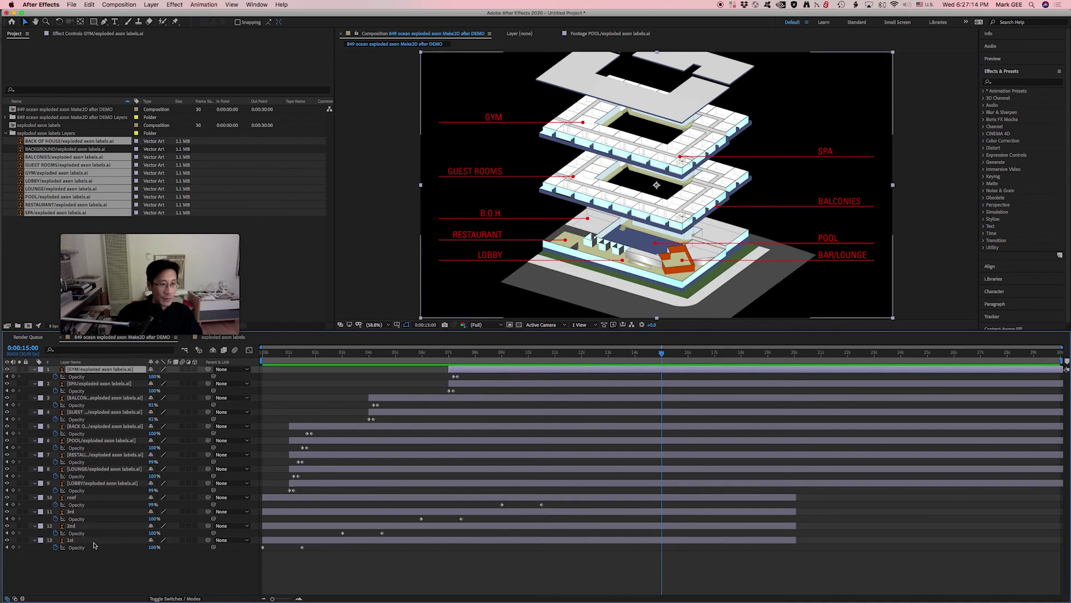
shift+click(93, 542)
key(u)
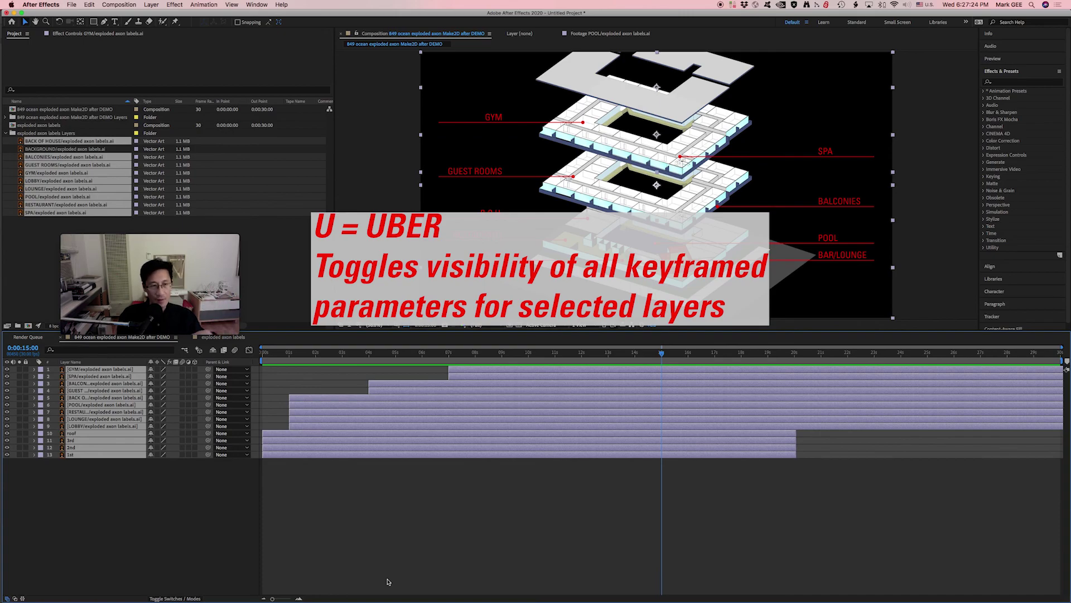
key(u)
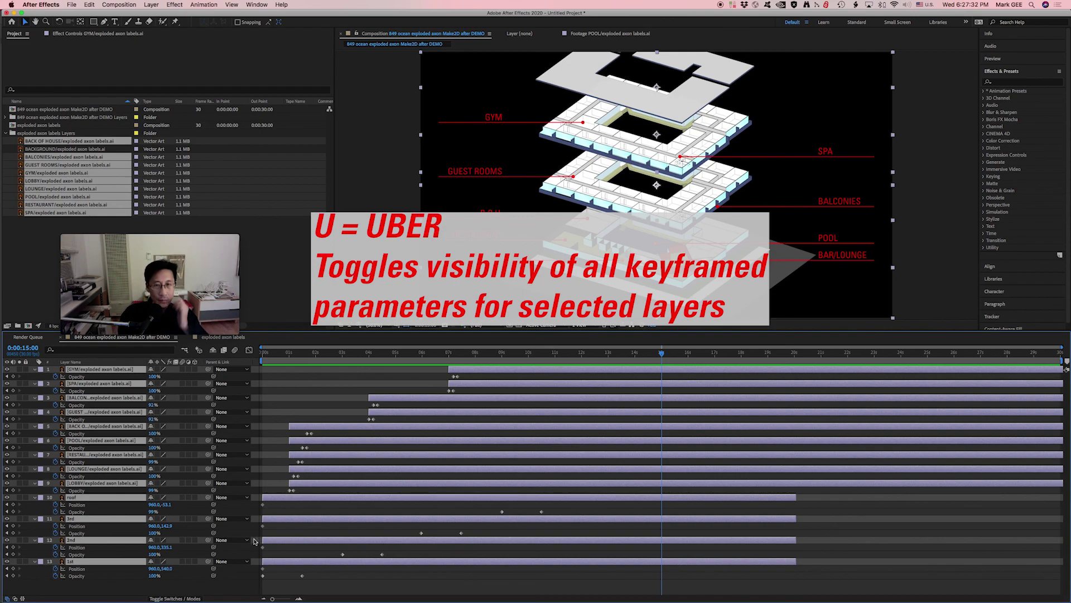
key(u)
key(u)
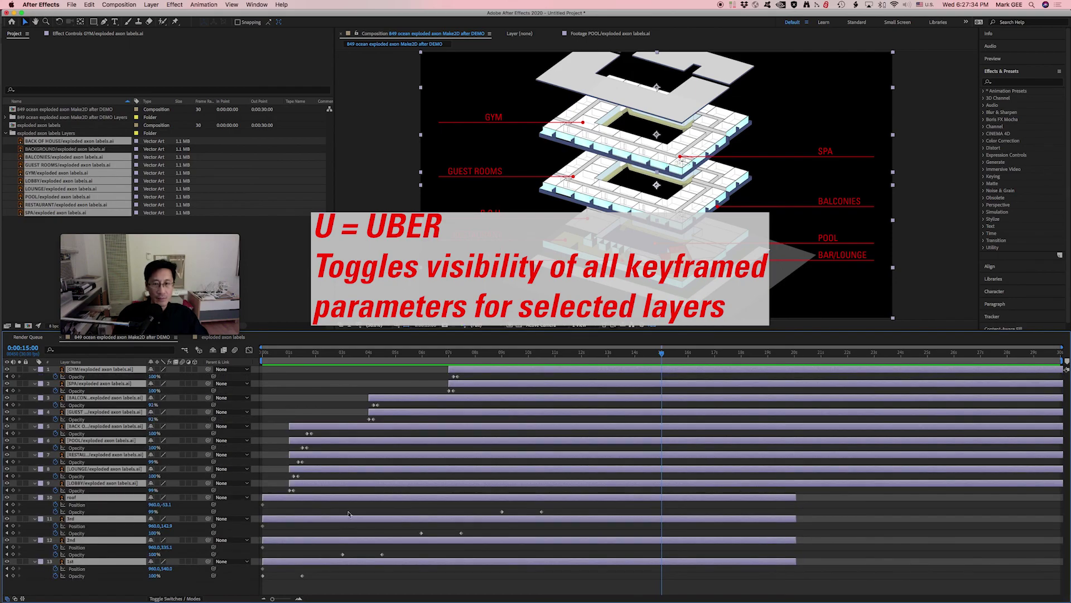
- Collapse the keyframed properties and trim the end of all selected layers to 0:00:15:00
key(u)
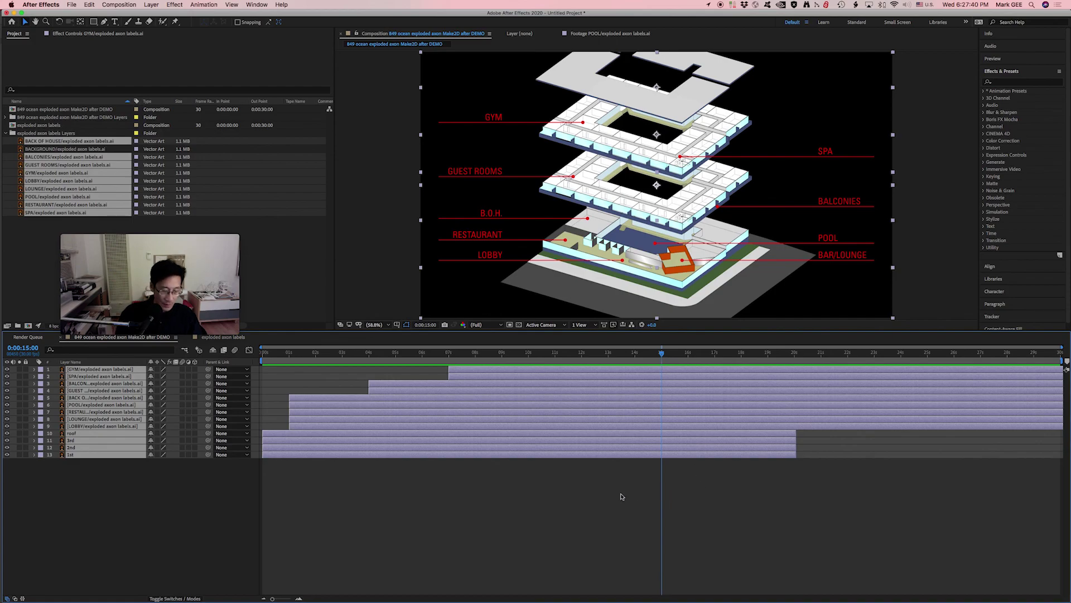
key(alt+bracketright)
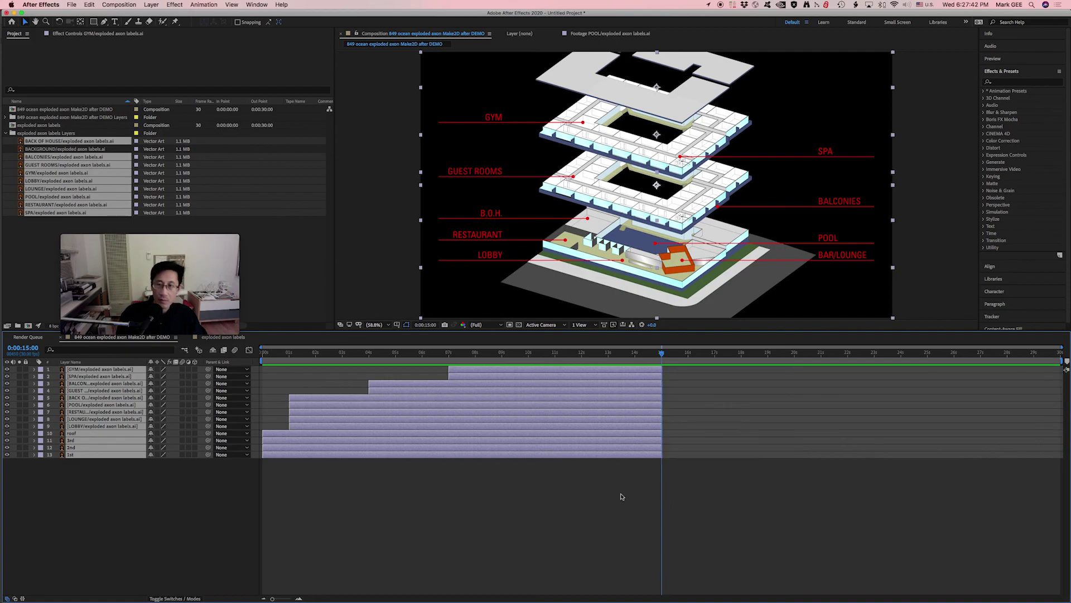